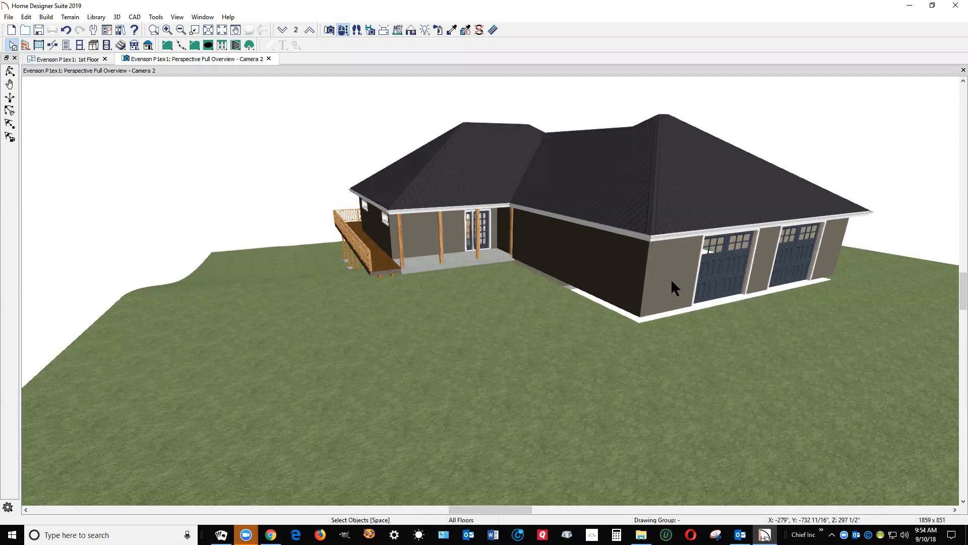
{"action": "scroll", "coordinate": [733, 294], "scroll_direction": "up", "scroll_amount": 3}
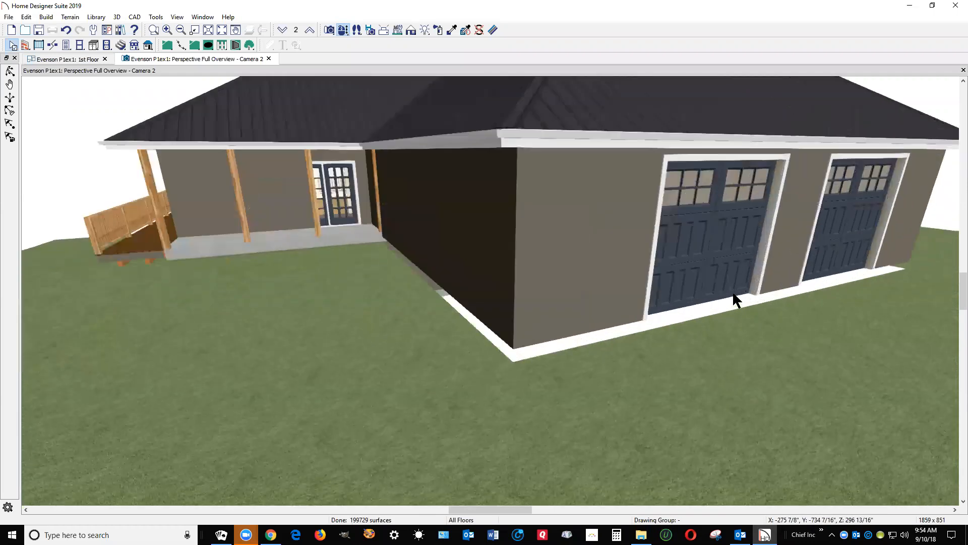
{"action": "scroll", "coordinate": [732, 290], "scroll_direction": "down", "scroll_amount": 3}
{"action": "scroll", "coordinate": [633, 242], "scroll_direction": "down", "scroll_amount": 2}
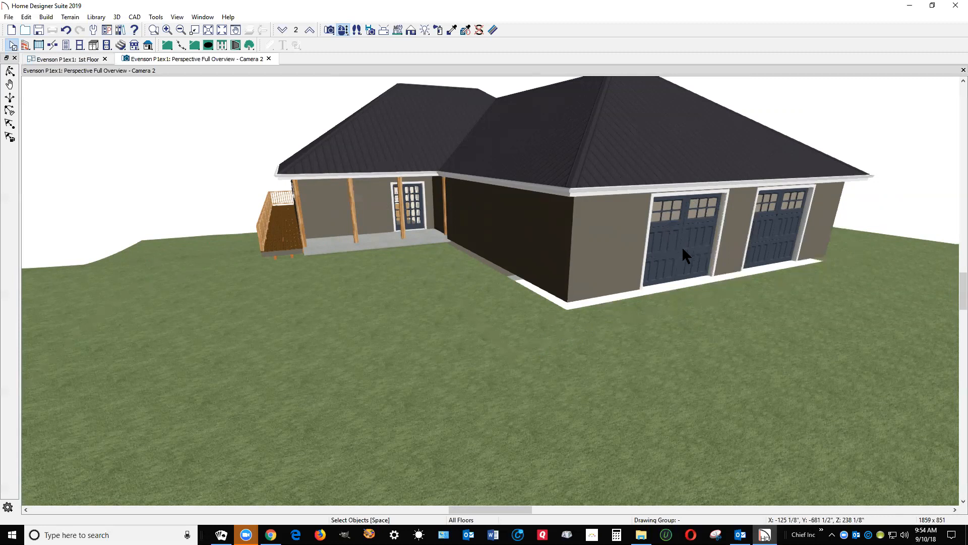
- Review the structure heights in the garage's room specification on the 2nd floor plan
{"action": "key", "text": "ctrl+Tab"}
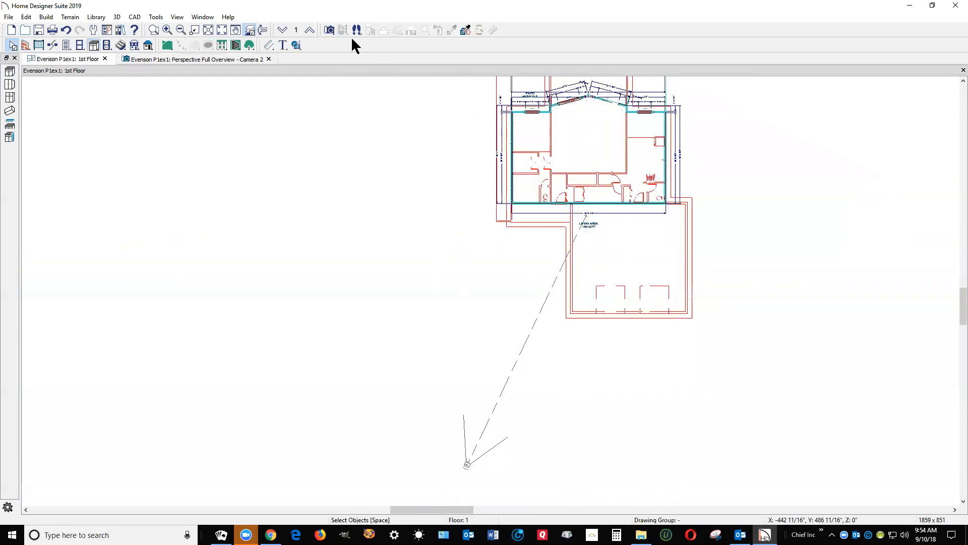
{"action": "left_click", "coordinate": [309, 30]}
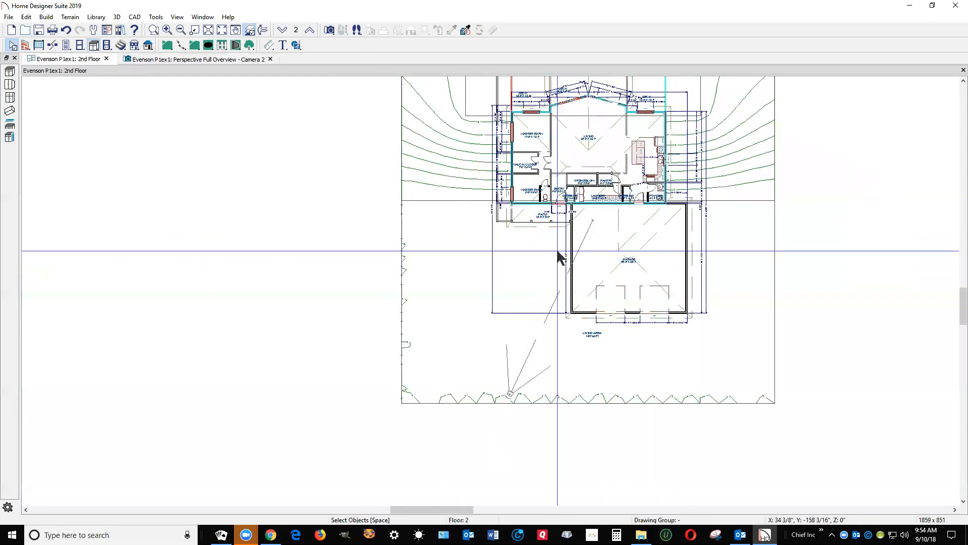
{"action": "scroll", "coordinate": [585, 254], "scroll_direction": "up", "scroll_amount": 3}
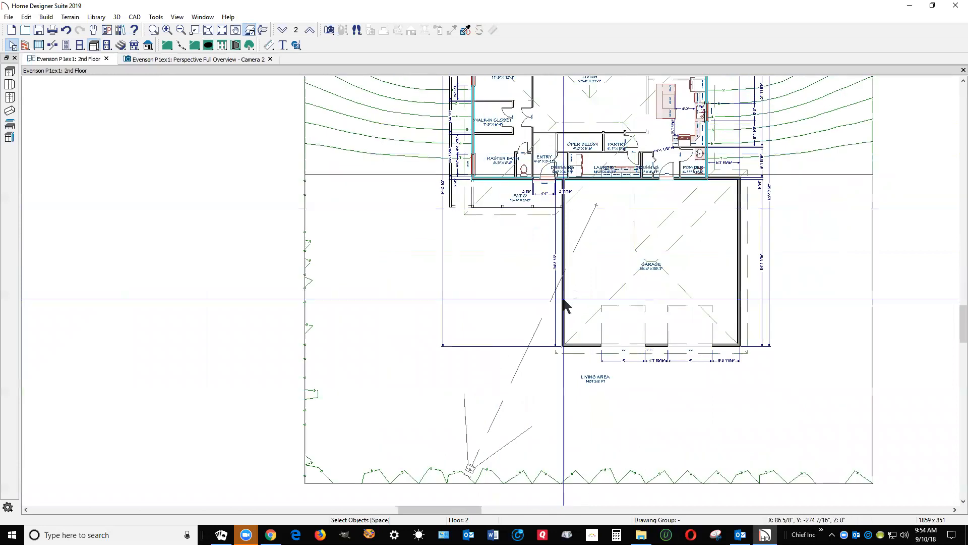
{"action": "scroll", "coordinate": [600, 263], "scroll_direction": "up", "scroll_amount": 2}
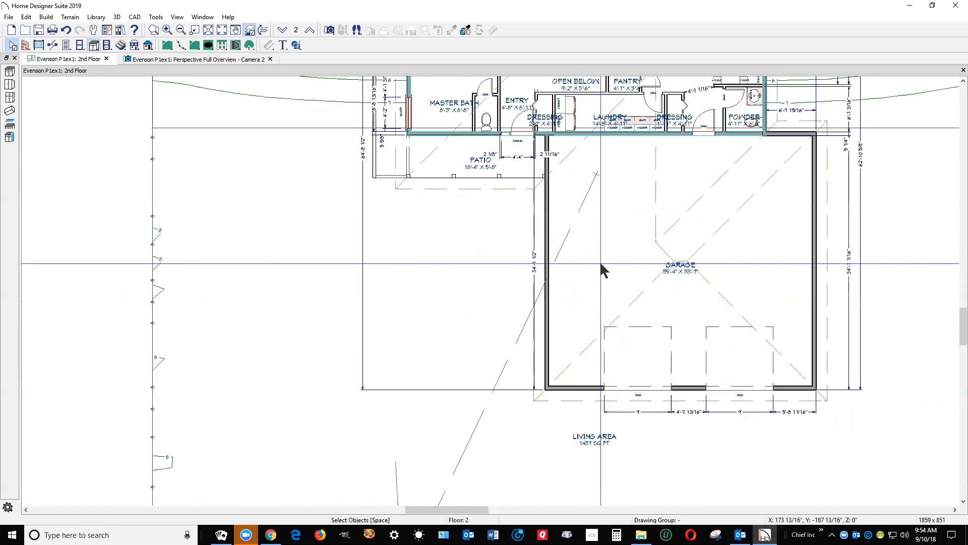
{"action": "right_click", "coordinate": [600, 262]}
{"action": "left_click", "coordinate": [598, 231]}
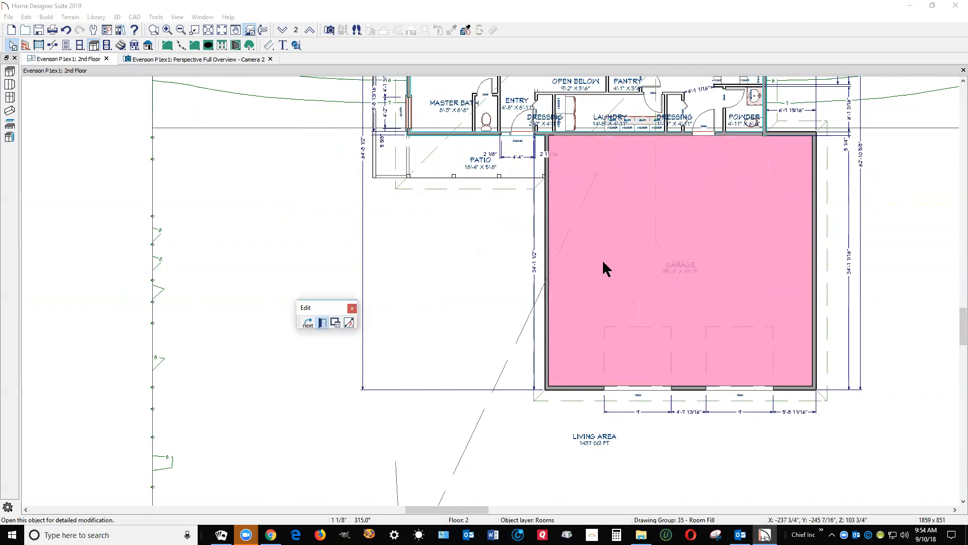
{"action": "double_click", "coordinate": [646, 260]}
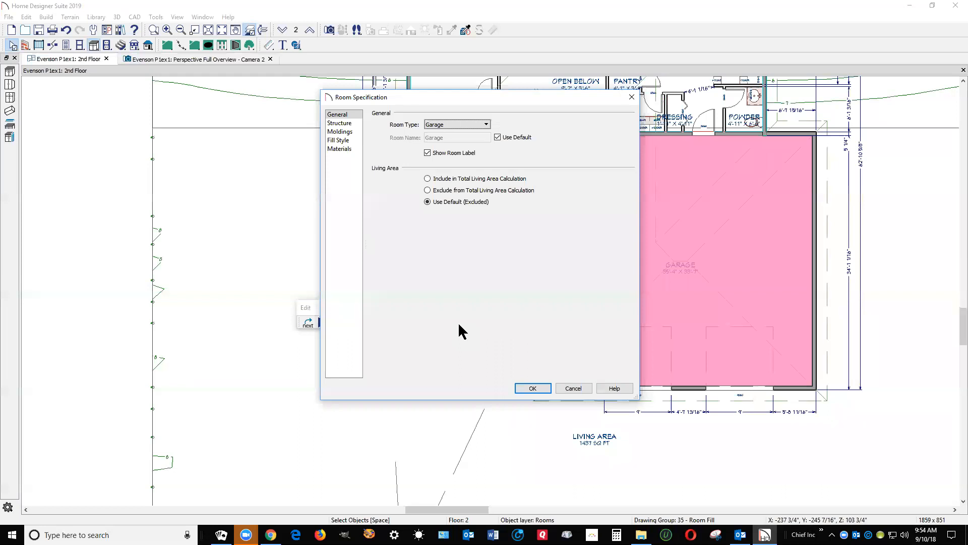
{"action": "left_click", "coordinate": [345, 125]}
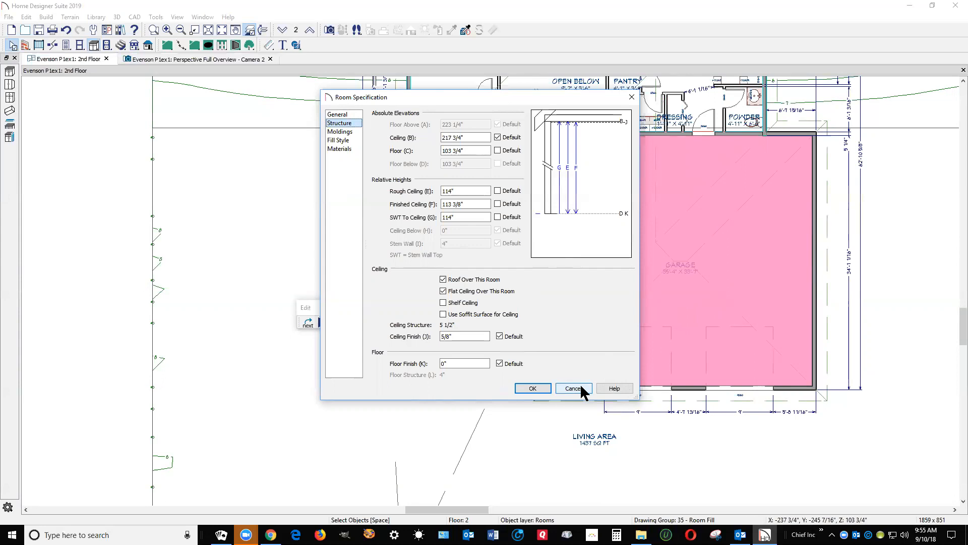
{"action": "left_click", "coordinate": [533, 388]}
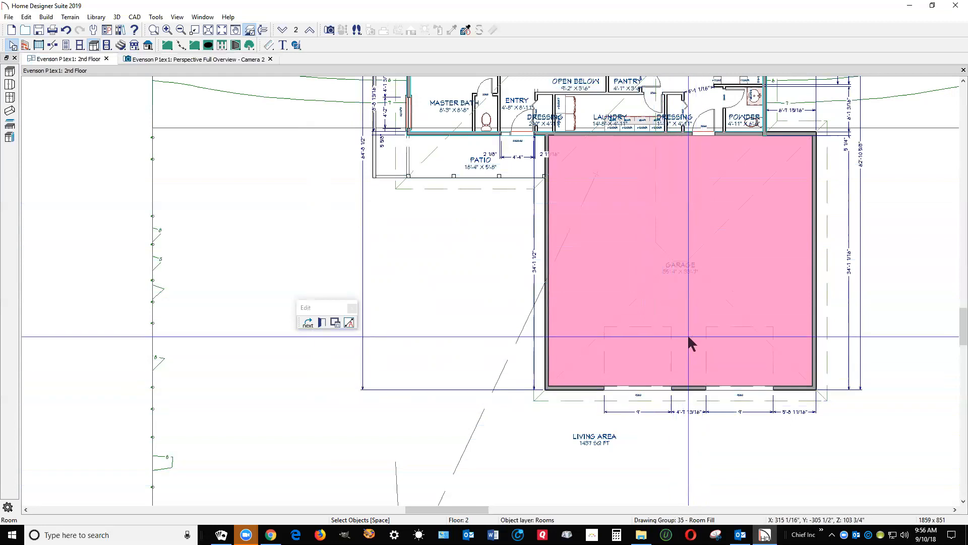
{"action": "scroll", "coordinate": [689, 337], "scroll_direction": "up", "scroll_amount": 2}
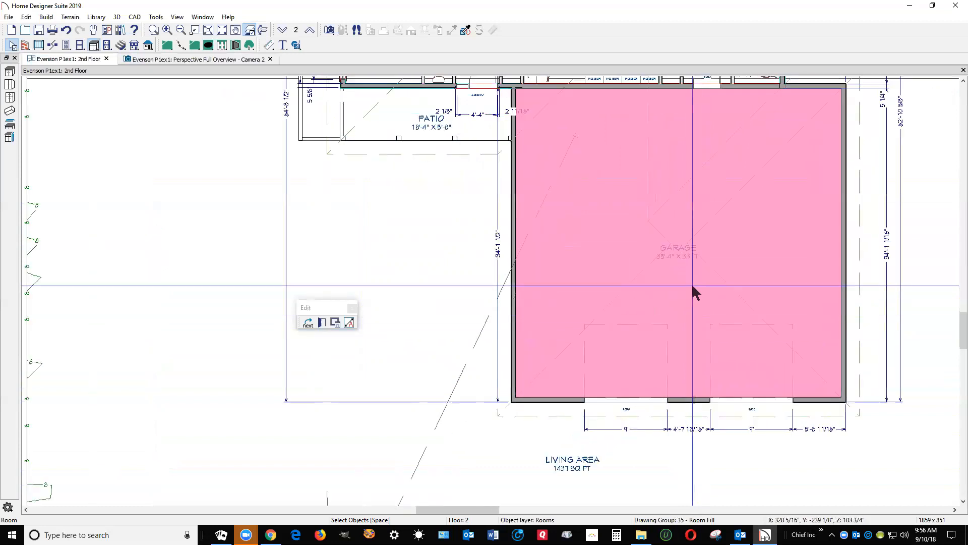
{"action": "key", "text": "Escape"}
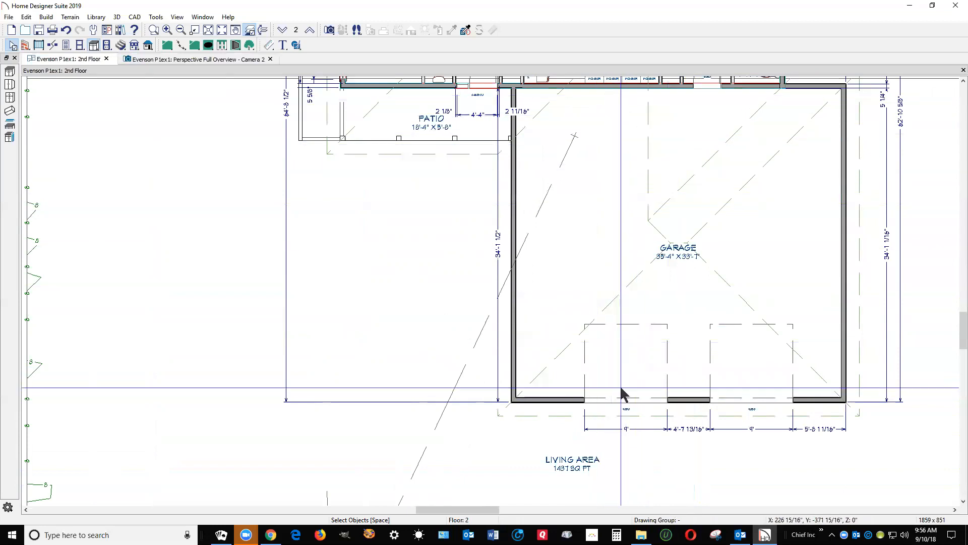
{"action": "scroll", "coordinate": [665, 301], "scroll_direction": "down", "scroll_amount": 1}
{"action": "scroll", "coordinate": [667, 301], "scroll_direction": "down", "scroll_amount": 3}
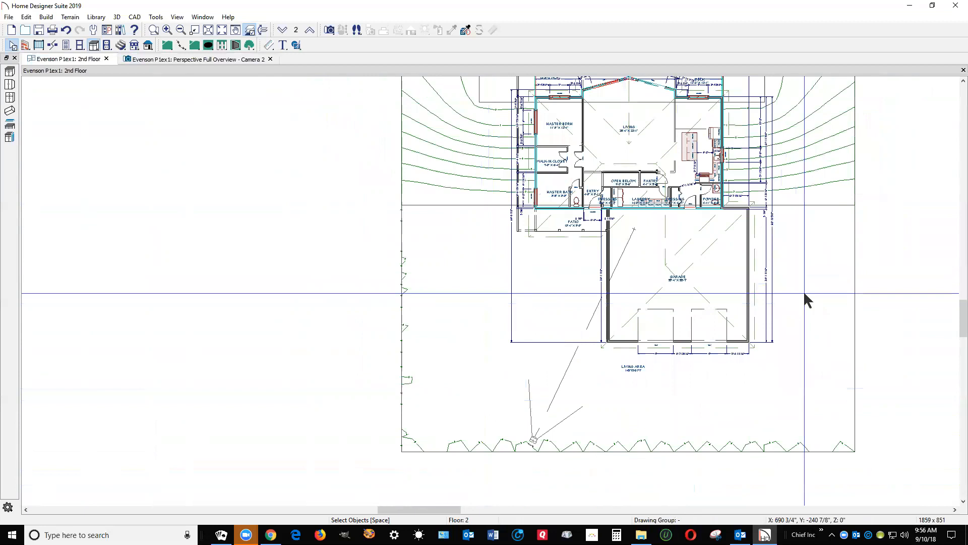
{"action": "left_click", "coordinate": [641, 274]}
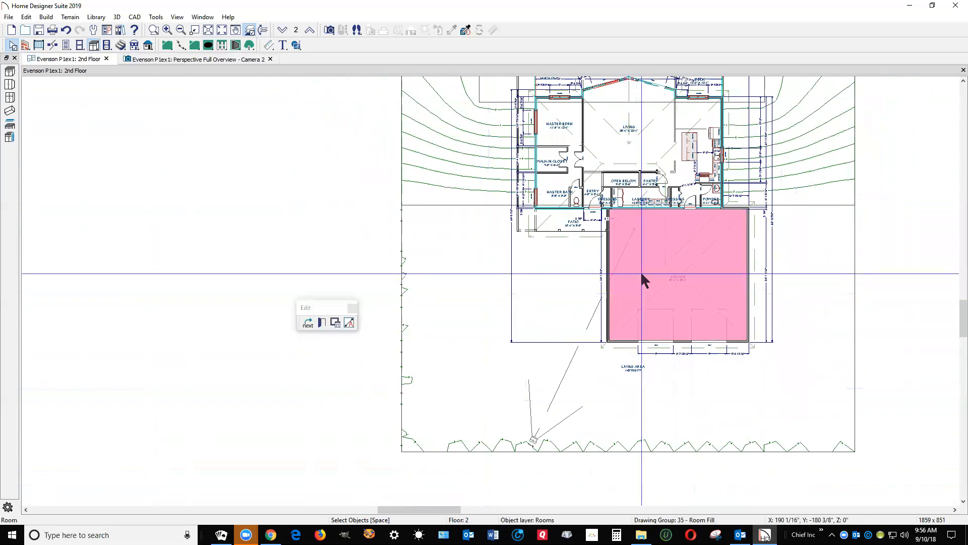
{"action": "key", "text": "Escape"}
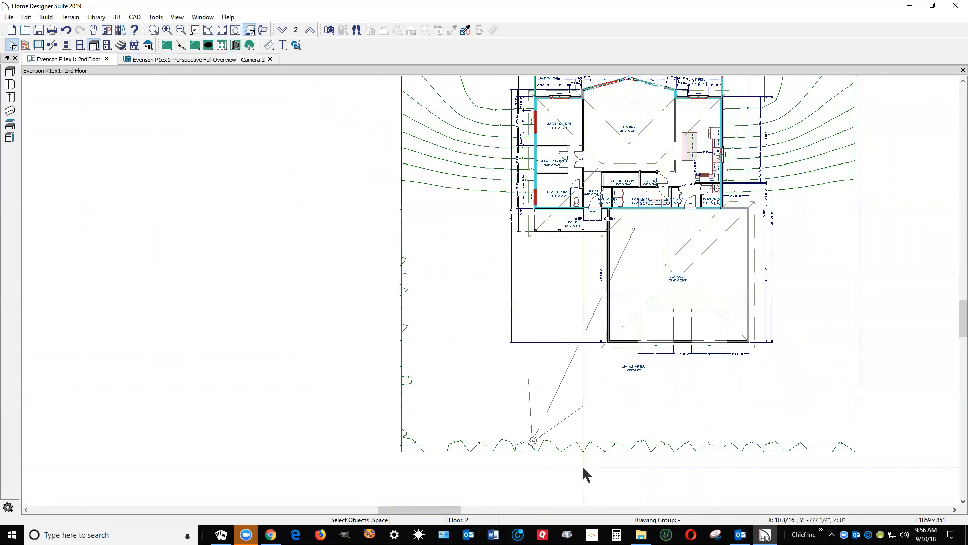
{"action": "left_click", "coordinate": [534, 443]}
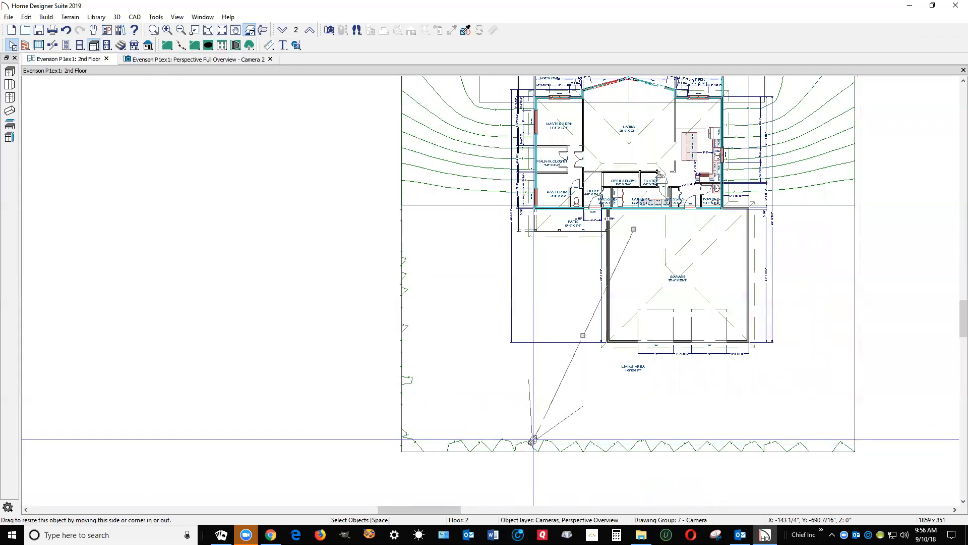
- Examine the terrain around the patio, garage and rear of the house in the perspective overview
{"action": "key", "text": "ctrl+Tab"}
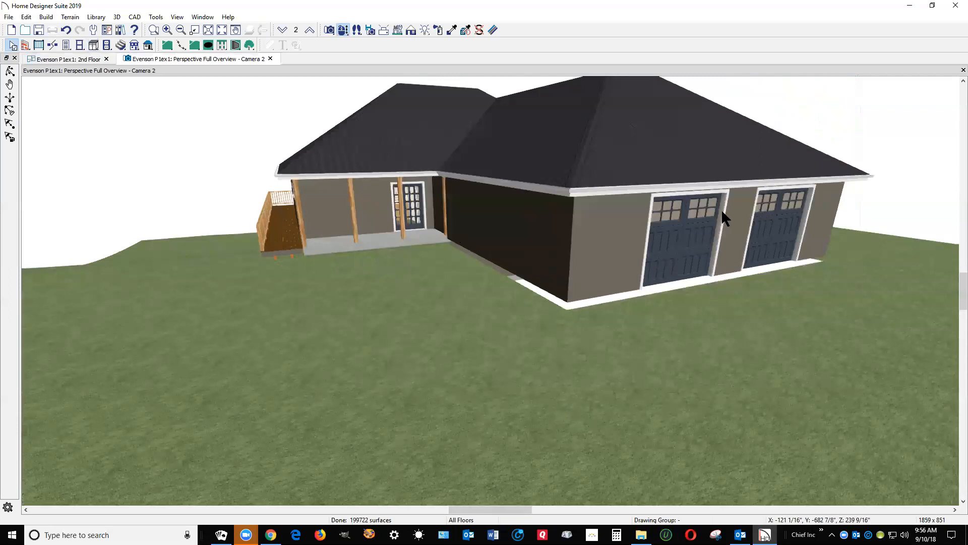
{"action": "scroll", "coordinate": [418, 243], "scroll_direction": "up", "scroll_amount": 5}
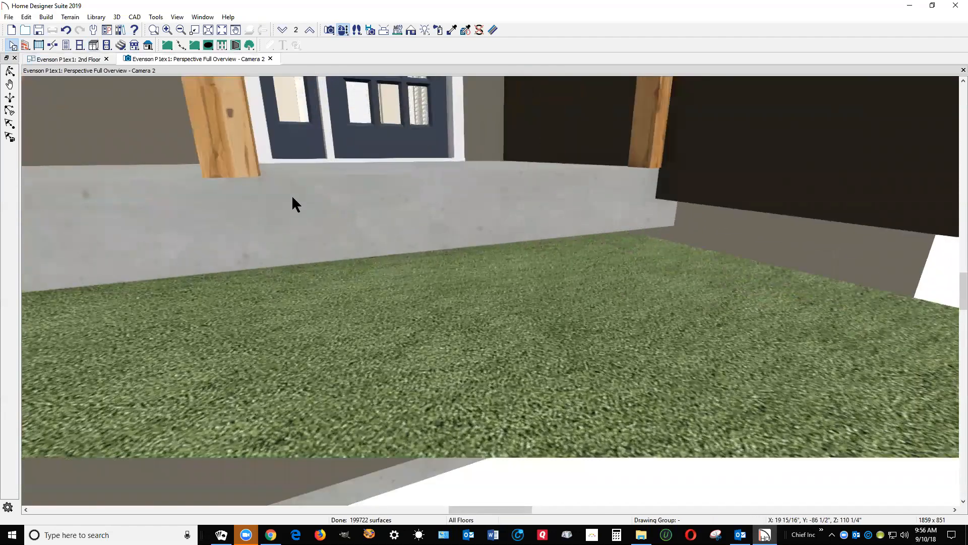
{"action": "scroll", "coordinate": [293, 197], "scroll_direction": "down", "scroll_amount": 5}
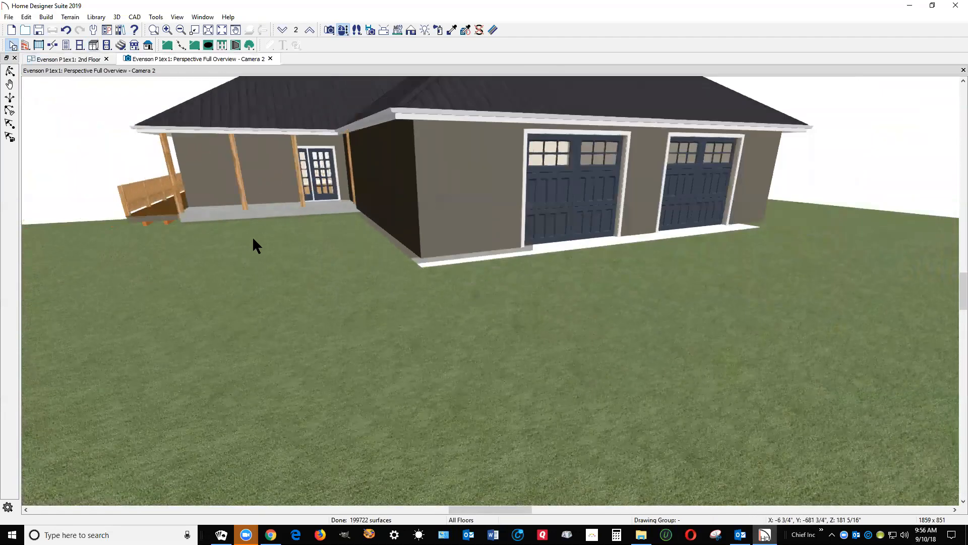
{"action": "left_click", "coordinate": [10, 71]}
{"action": "left_click_drag", "start_coordinate": [511, 263], "coordinate": [683, 298]}
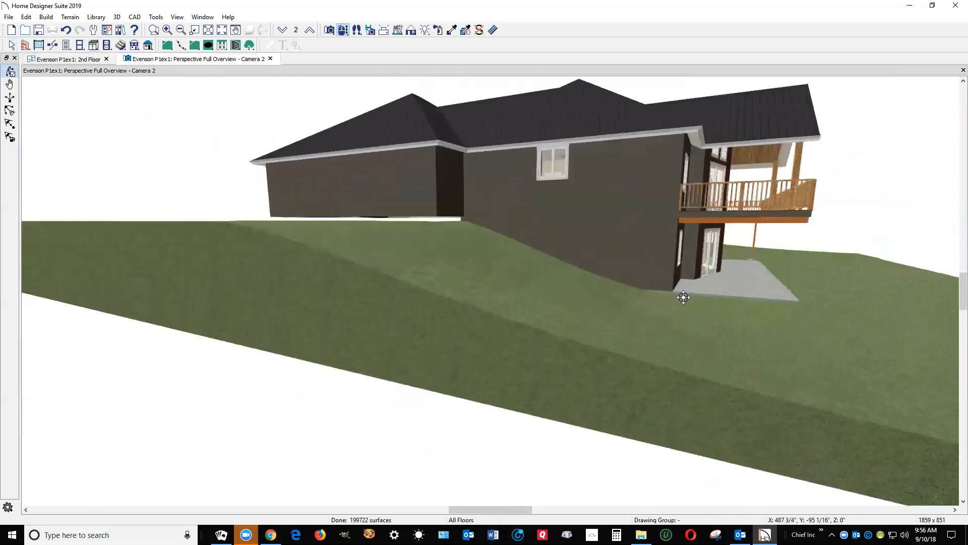
{"action": "left_click_drag", "start_coordinate": [439, 240], "coordinate": [566, 272]}
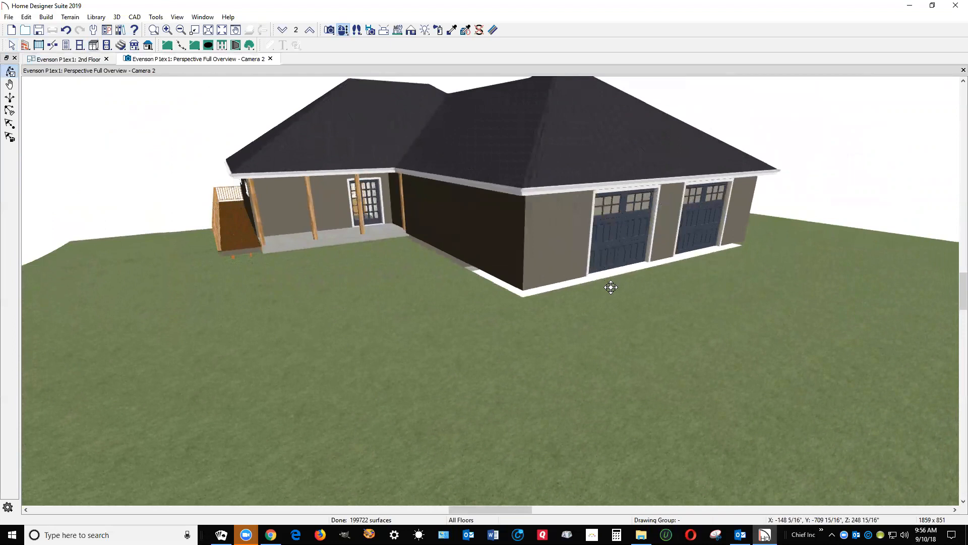
{"action": "key", "text": "space"}
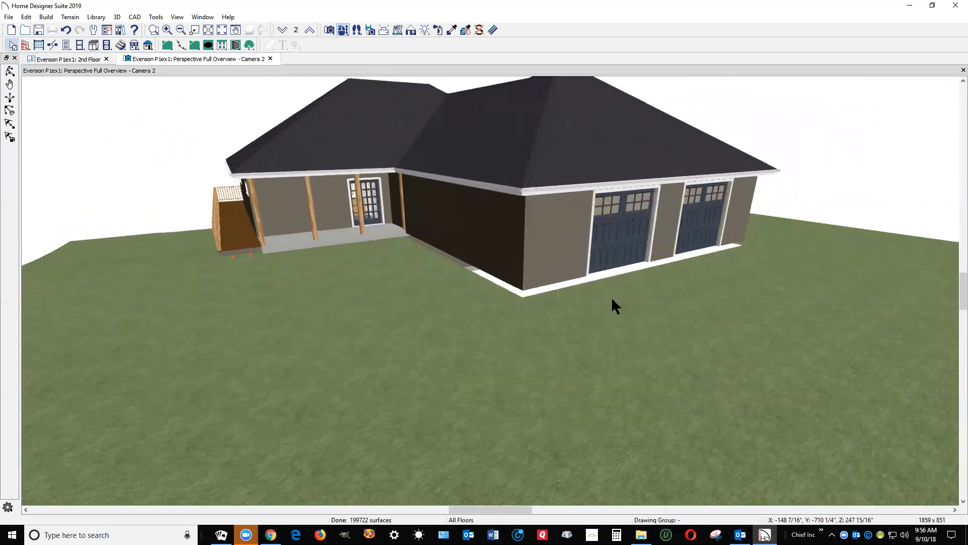
- Set the terrain's Subfloor Height Above Terrain to 7 inches and check the ground along the garage walls
{"action": "left_click", "coordinate": [612, 299]}
{"action": "left_click", "coordinate": [326, 318]}
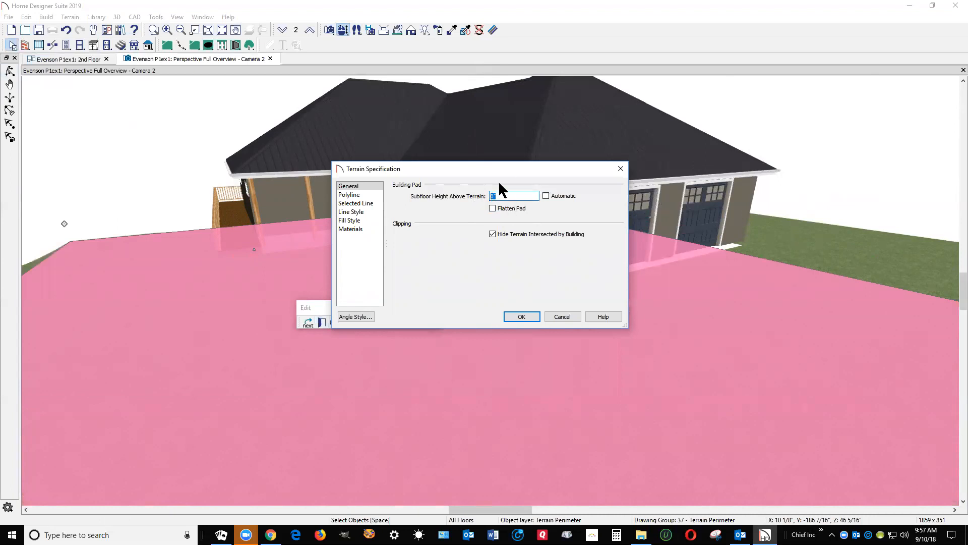
{"action": "left_click", "coordinate": [533, 314]}
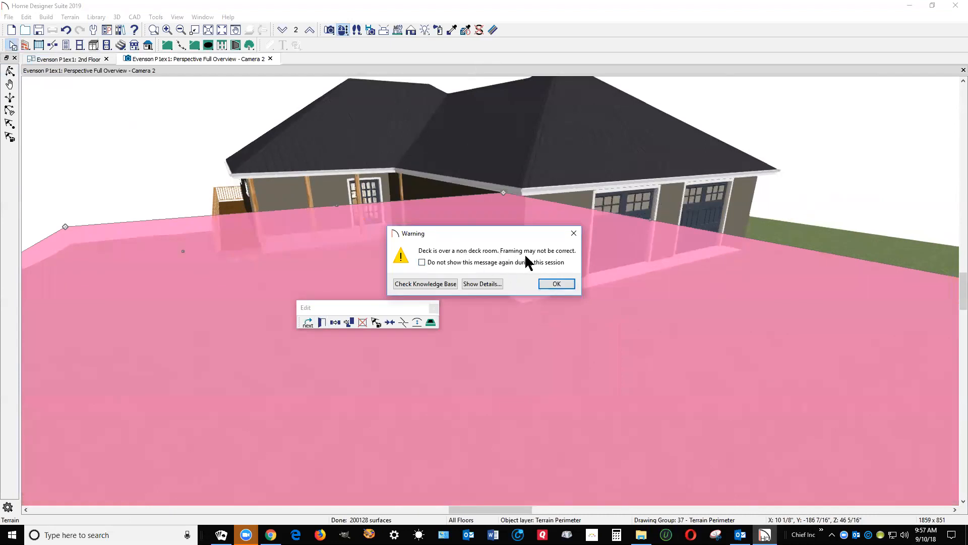
{"action": "left_click", "coordinate": [567, 286]}
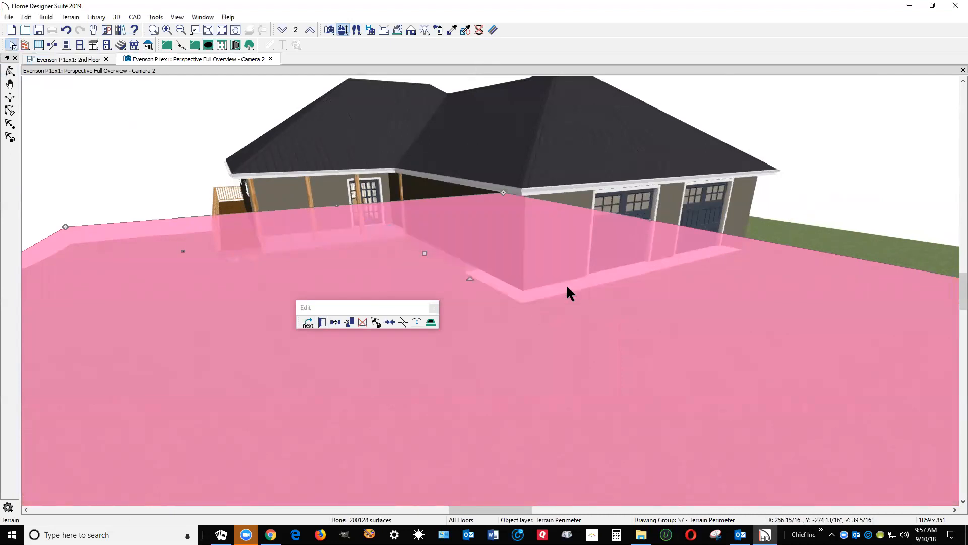
{"action": "left_click", "coordinate": [580, 288]}
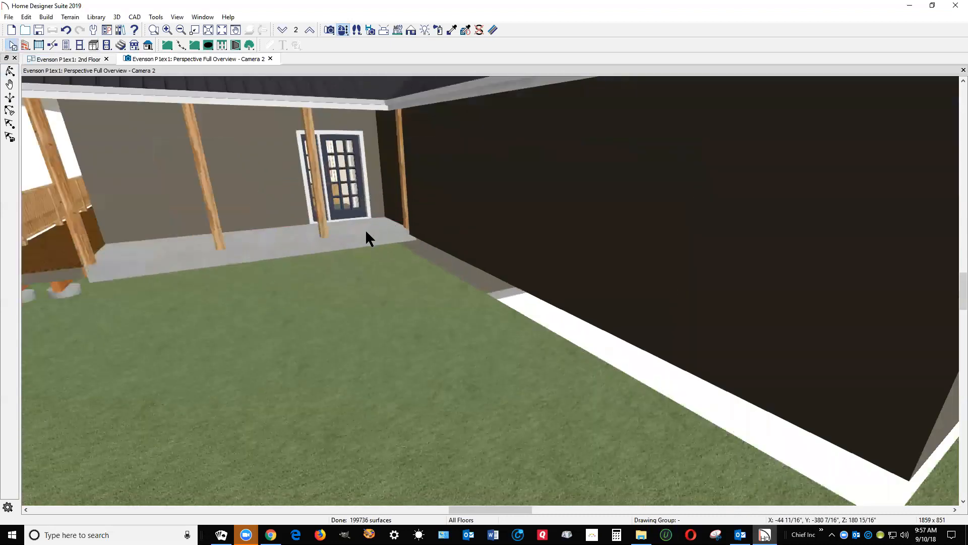
{"action": "scroll", "coordinate": [368, 232], "scroll_direction": "up", "scroll_amount": 2}
{"action": "scroll", "coordinate": [378, 239], "scroll_direction": "down", "scroll_amount": 5}
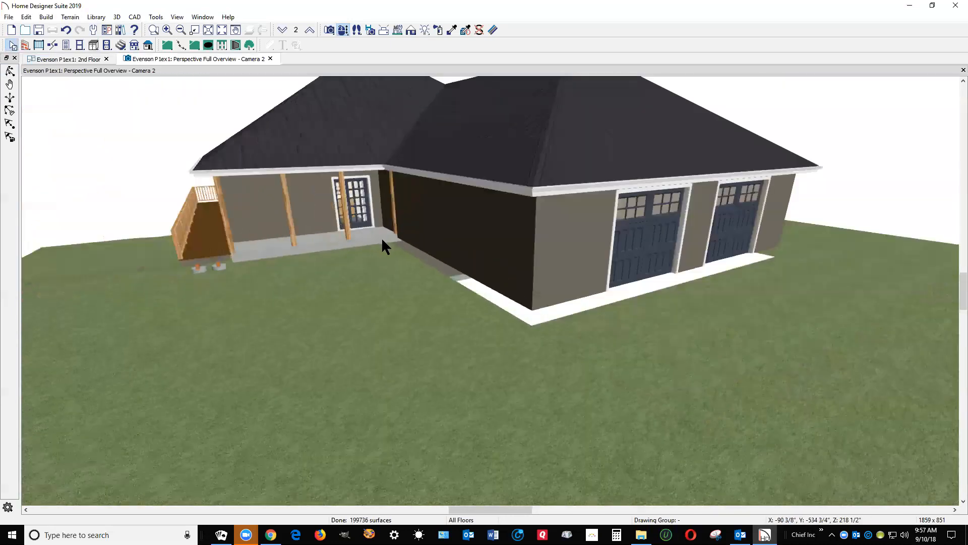
{"action": "scroll", "coordinate": [406, 236], "scroll_direction": "up", "scroll_amount": 3}
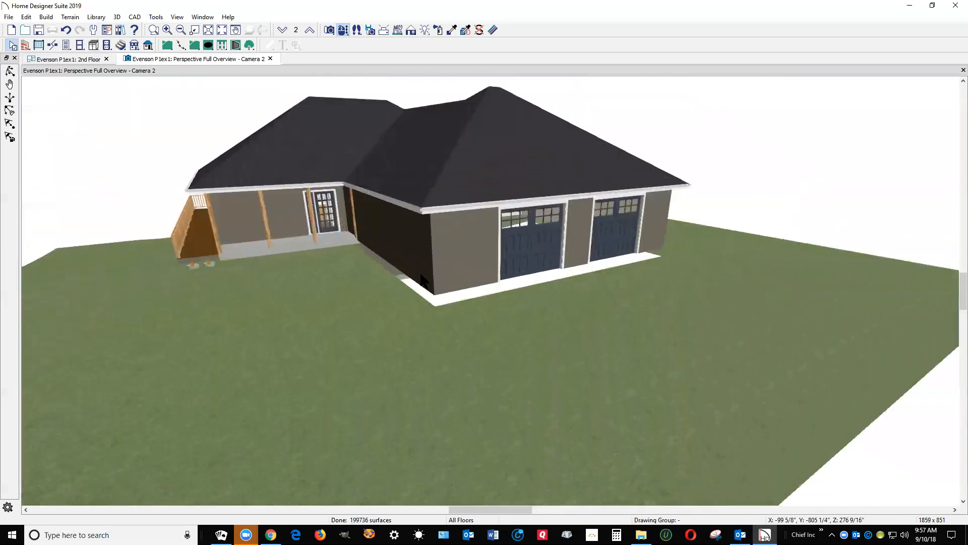
- Set the terrain's Subfloor Height Above Terrain to 14 inches
{"action": "double_click", "coordinate": [450, 317]}
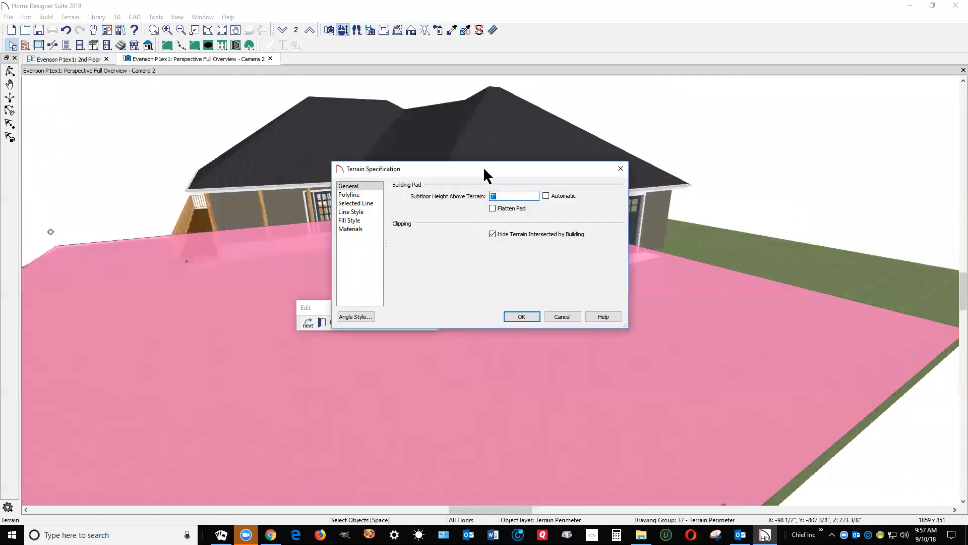
{"action": "type", "text": "14"}
{"action": "left_click", "coordinate": [520, 316]}
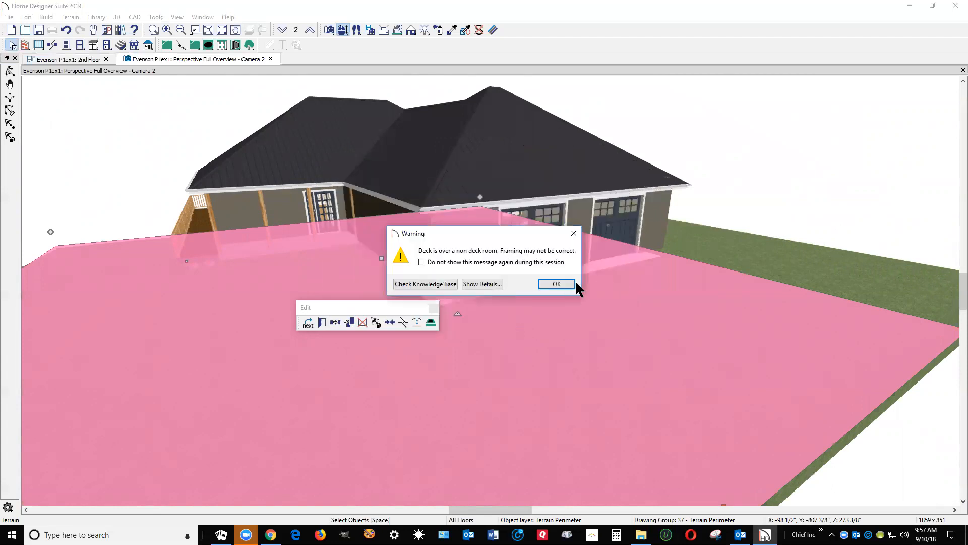
{"action": "left_click", "coordinate": [557, 284]}
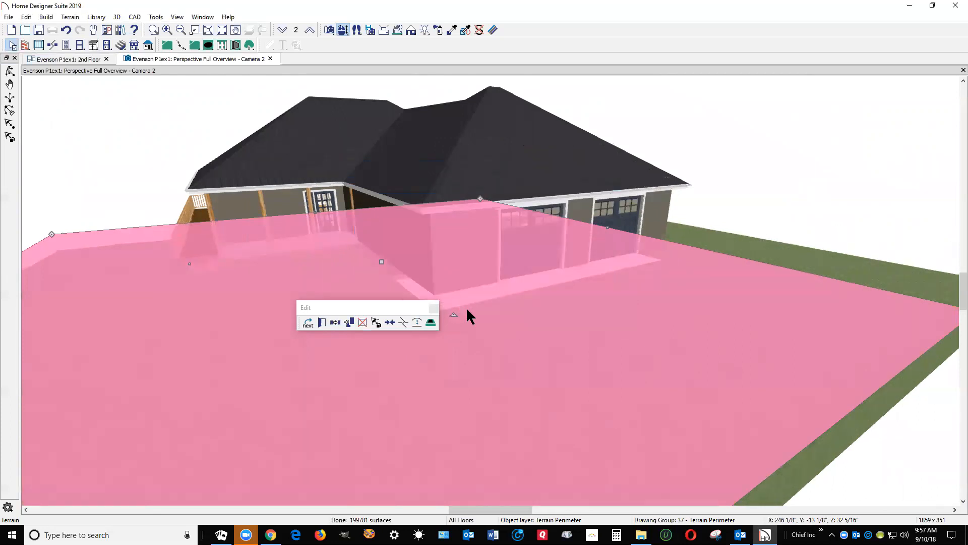
{"action": "key", "text": "Escape"}
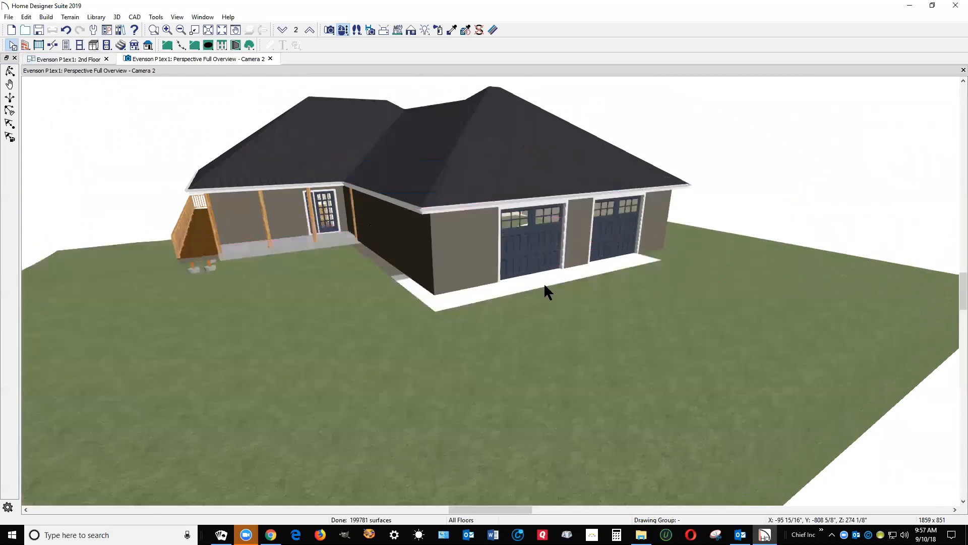
- Set the terrain's Subfloor Height Above Terrain to -7 inches
{"action": "left_click", "coordinate": [441, 329]}
{"action": "scroll", "coordinate": [340, 352], "scroll_direction": "up", "scroll_amount": 2}
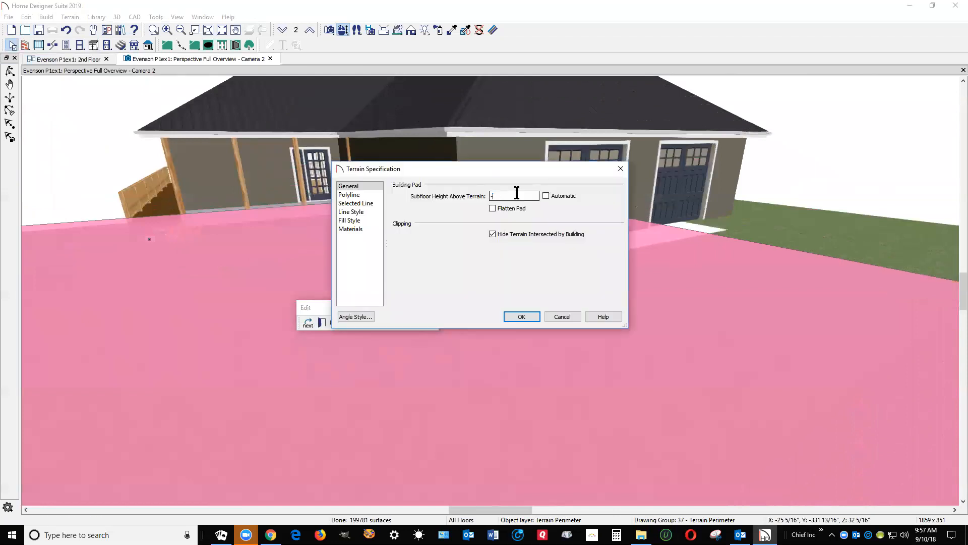
{"action": "type", "text": "7"}
{"action": "left_click", "coordinate": [521, 317]}
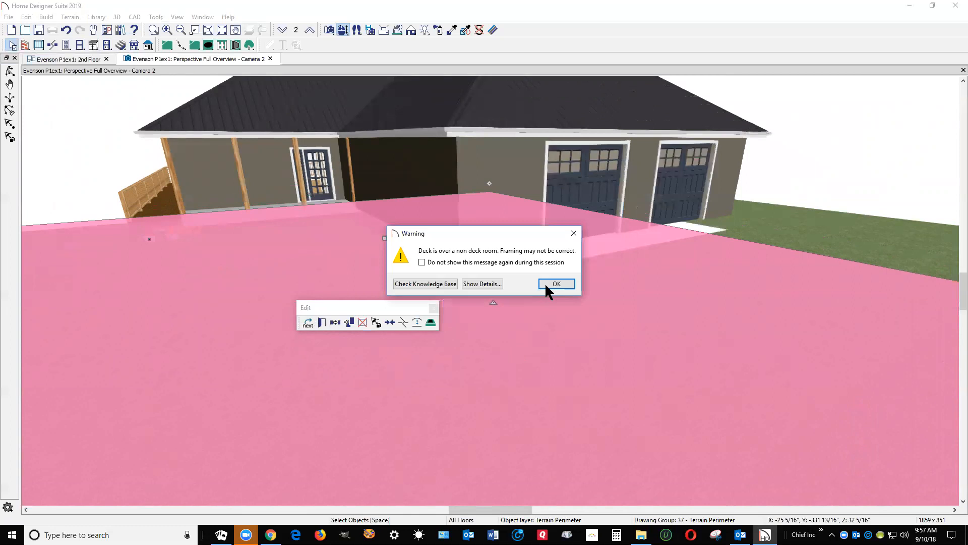
{"action": "left_click", "coordinate": [546, 284]}
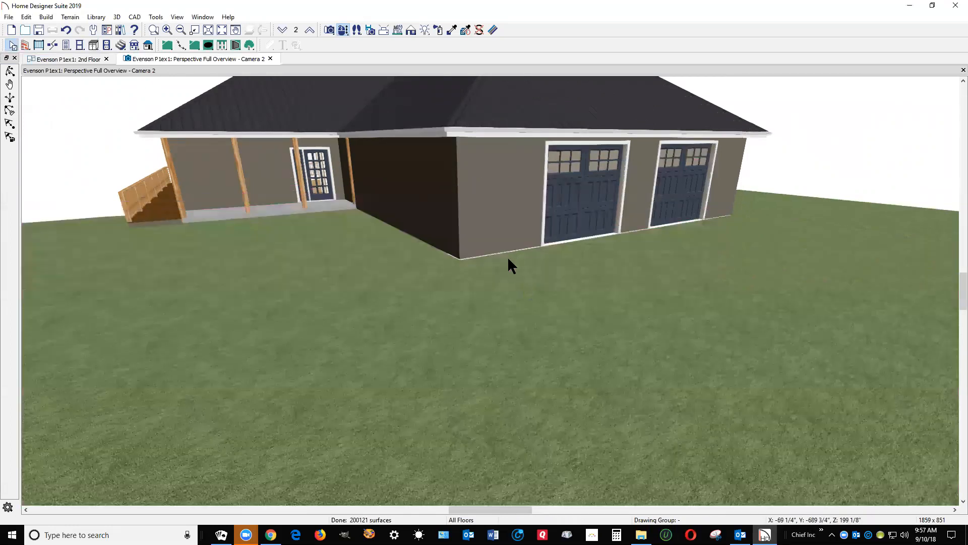
- Examine where the ground meets the garage walls and doors near the patio-side corner
{"action": "scroll", "coordinate": [505, 237], "scroll_direction": "up", "scroll_amount": 3}
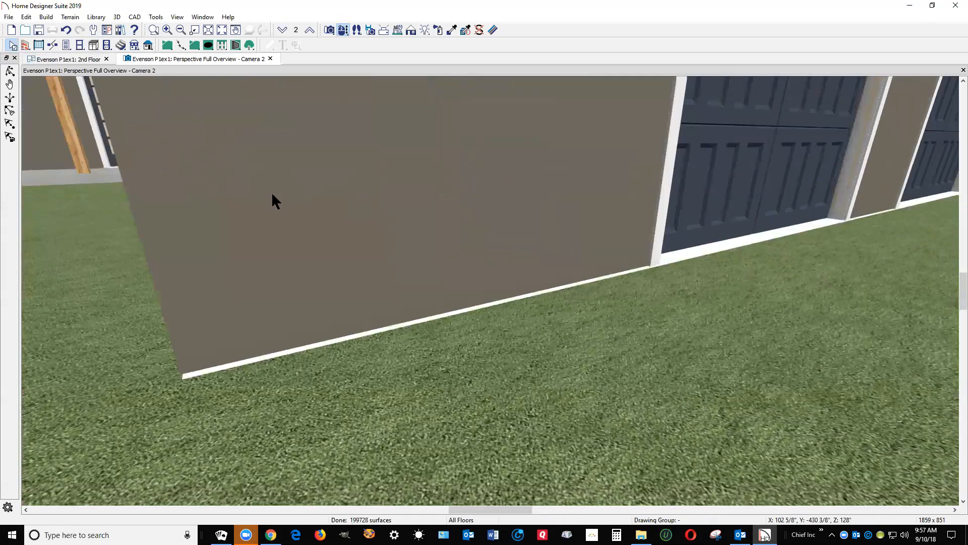
{"action": "scroll", "coordinate": [242, 189], "scroll_direction": "down", "scroll_amount": 1}
{"action": "scroll", "coordinate": [167, 184], "scroll_direction": "up", "scroll_amount": 3}
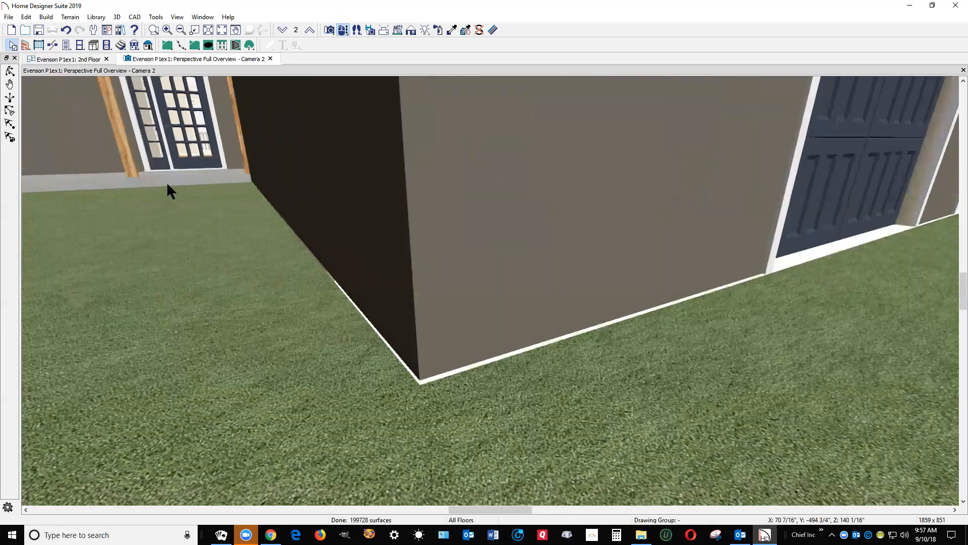
{"action": "scroll", "coordinate": [166, 181], "scroll_direction": "down", "scroll_amount": 4}
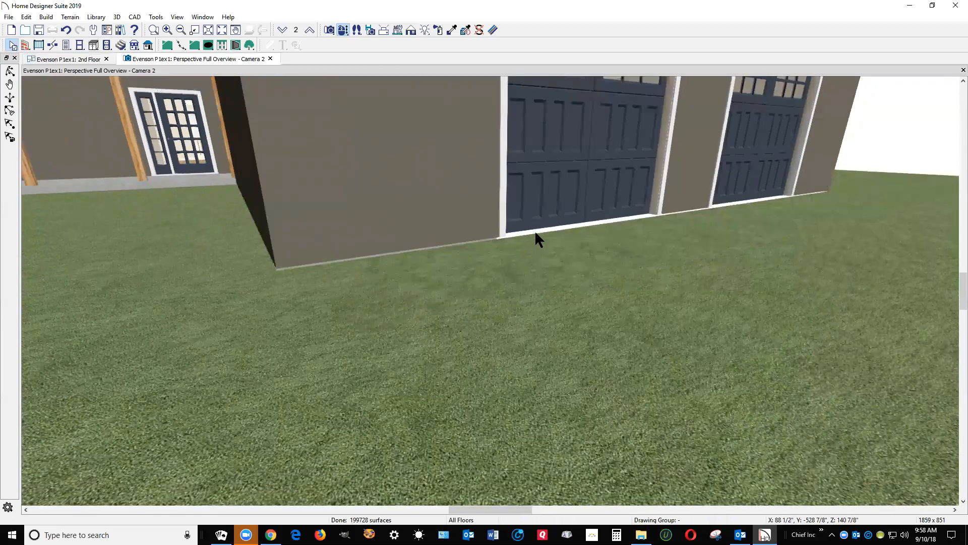
{"action": "scroll", "coordinate": [523, 222], "scroll_direction": "down", "scroll_amount": 2}
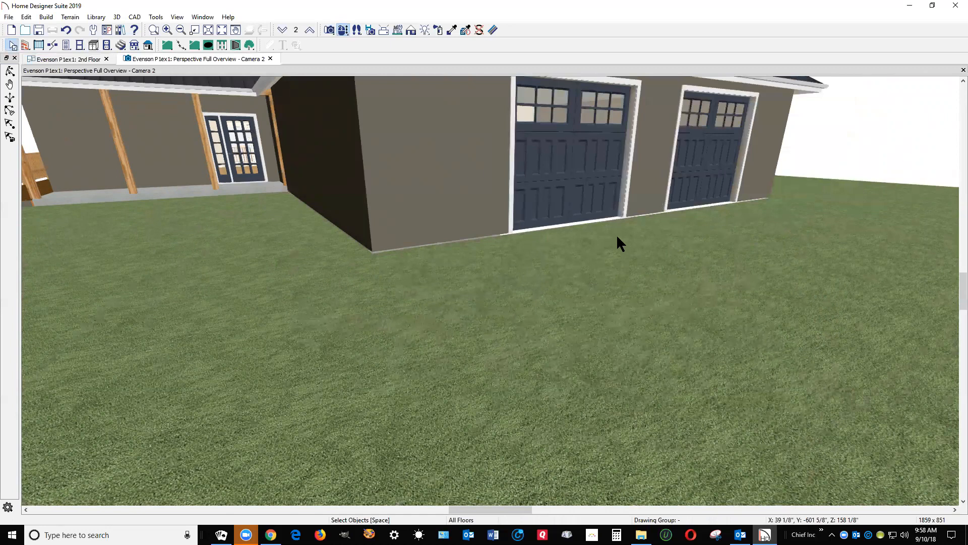
- Draw a driveway area on the 2nd floor plan, spanning the garage's full front and reaching the terrain's front edge
{"action": "key", "text": "ctrl+Tab"}
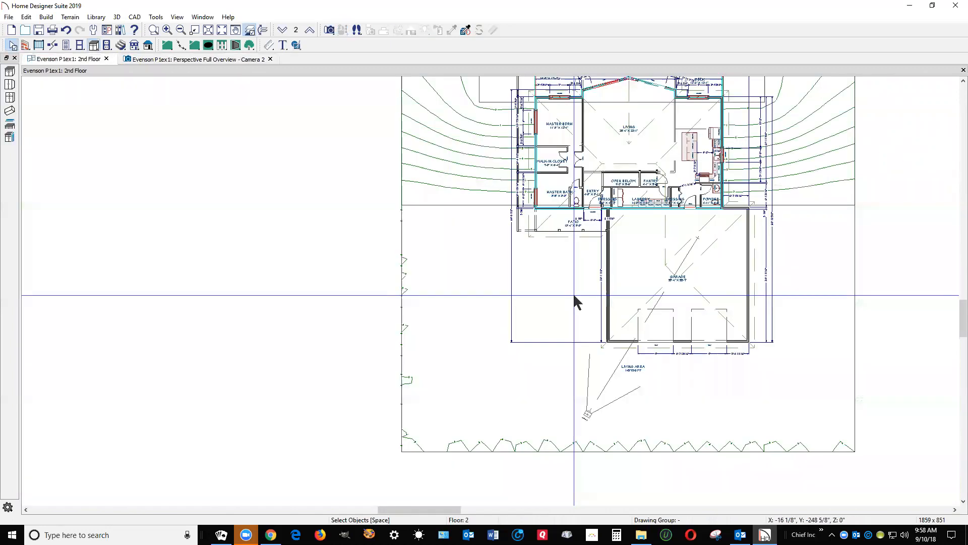
{"action": "left_click", "coordinate": [70, 17]}
{"action": "mouse_move", "coordinate": [115, 81]}
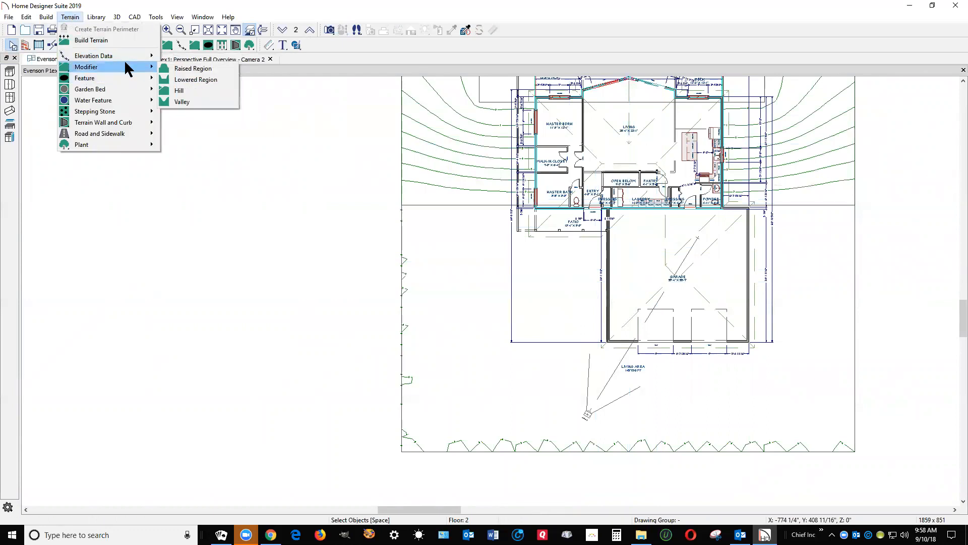
{"action": "mouse_move", "coordinate": [125, 58]}
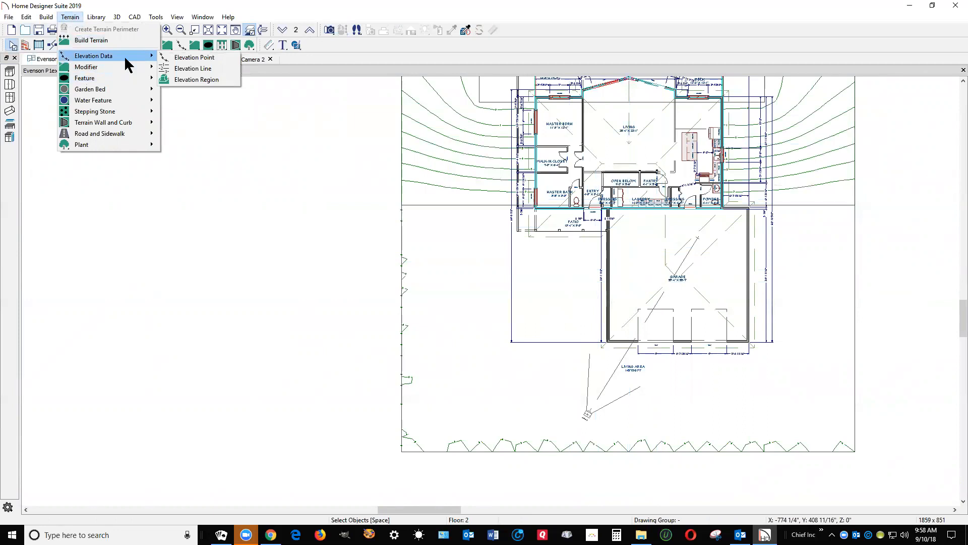
{"action": "mouse_move", "coordinate": [125, 138]}
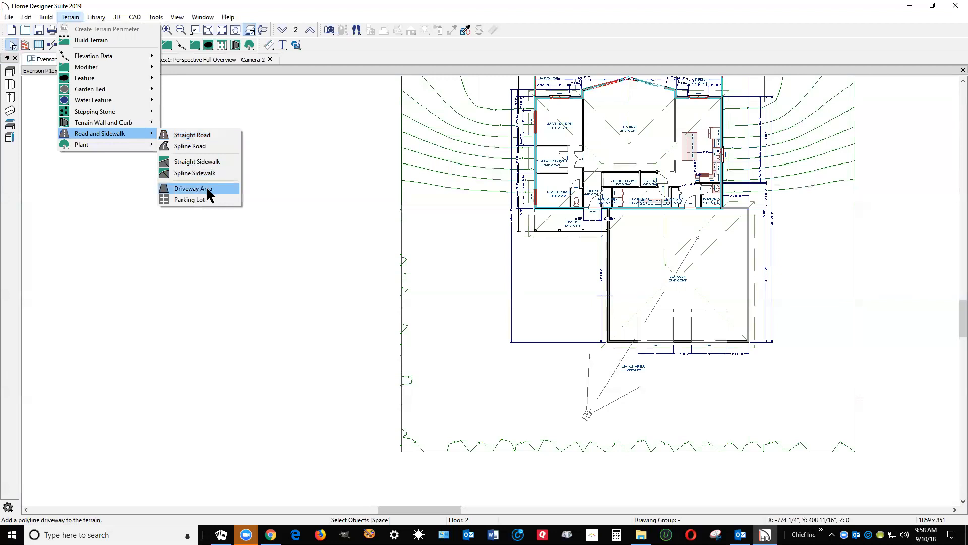
{"action": "left_click", "coordinate": [207, 189]}
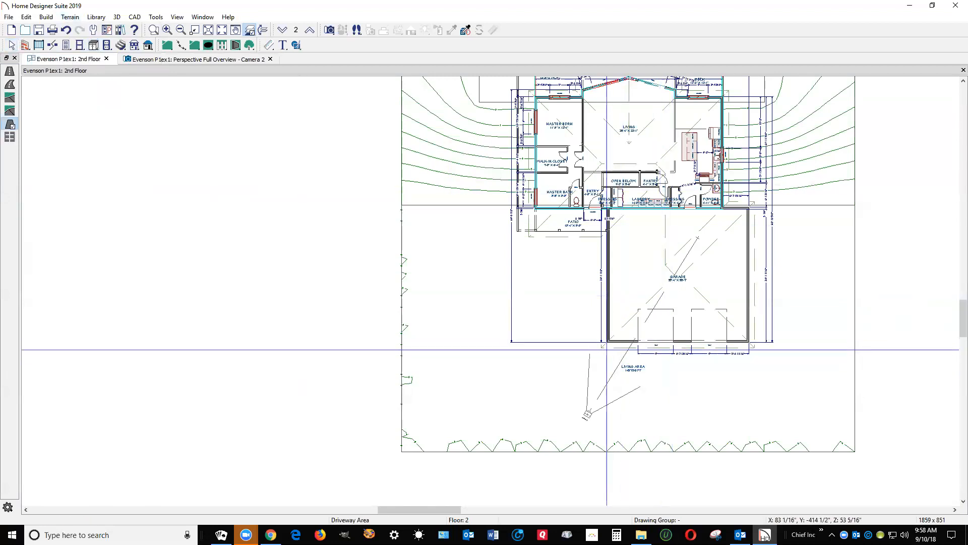
{"action": "left_click", "coordinate": [607, 345]}
{"action": "mouse_move", "coordinate": [608, 345]}
{"action": "left_mouse_down"}
{"action": "mouse_move", "coordinate": [757, 455]}
{"action": "mouse_move", "coordinate": [750, 457]}
{"action": "left_mouse_up"}
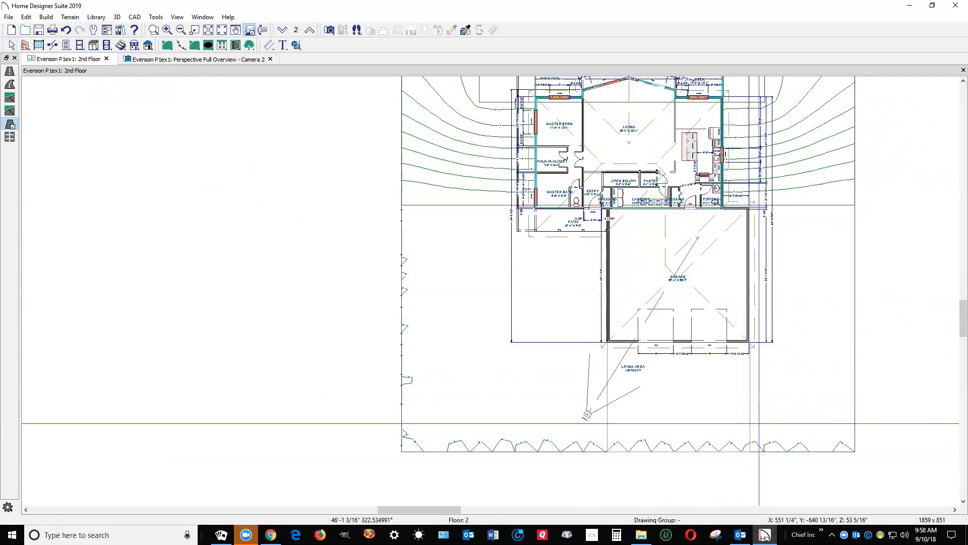
- Narrow the driveway in the perspective overview so its patio-side edge starts beside the nearer garage door, suppressing the deck warning for this session
{"action": "key", "text": "ctrl+Tab"}
{"action": "left_click", "coordinate": [555, 283]}
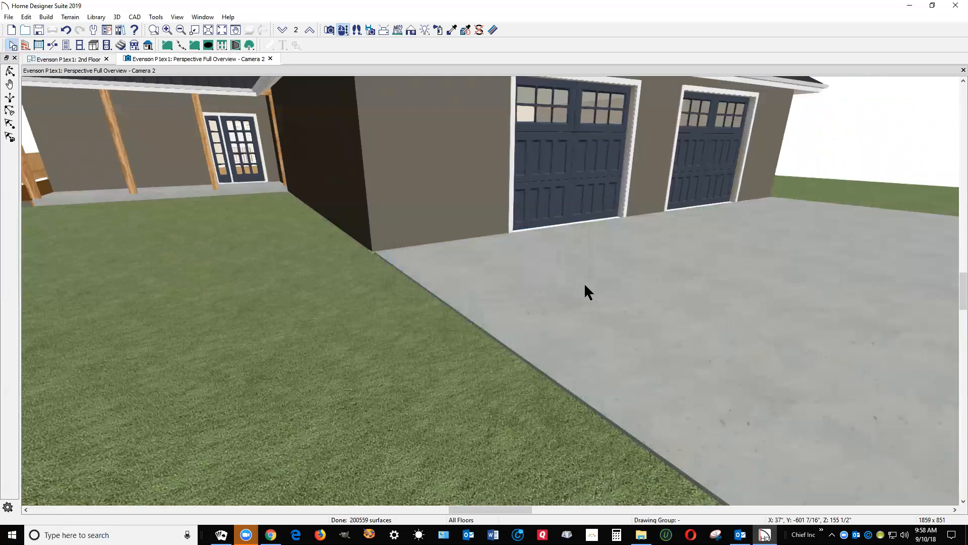
{"action": "left_click", "coordinate": [584, 289]}
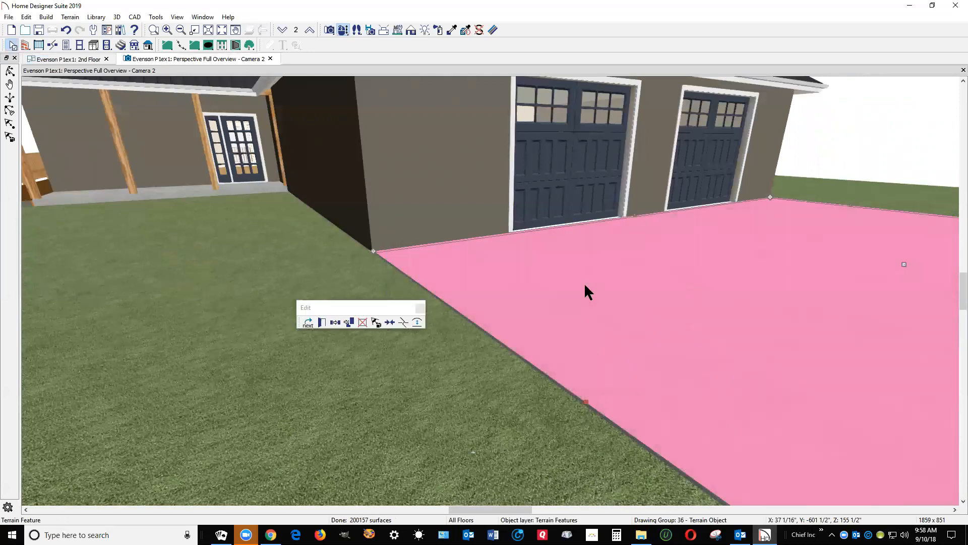
{"action": "key", "text": "Escape"}
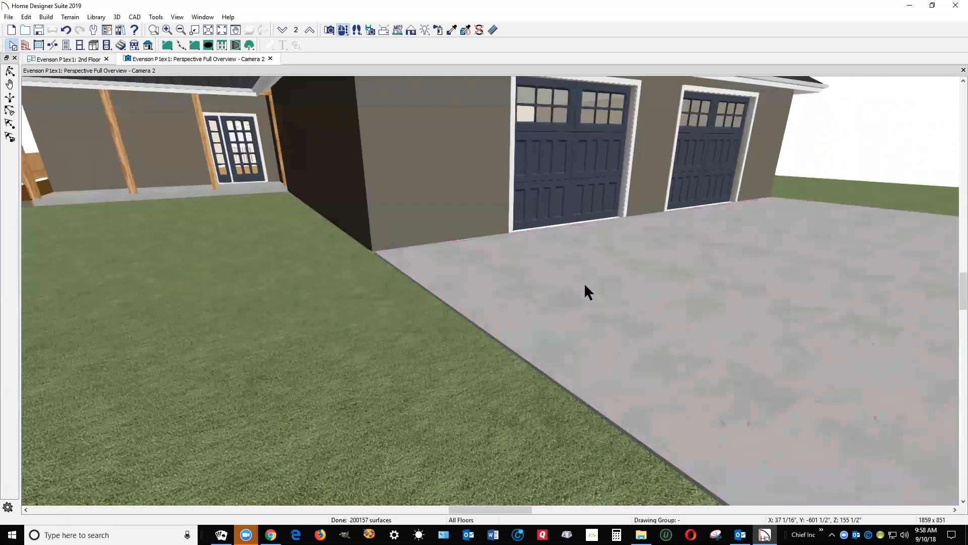
{"action": "left_click", "coordinate": [464, 295]}
{"action": "left_click_drag", "start_coordinate": [455, 303], "coordinate": [589, 240]}
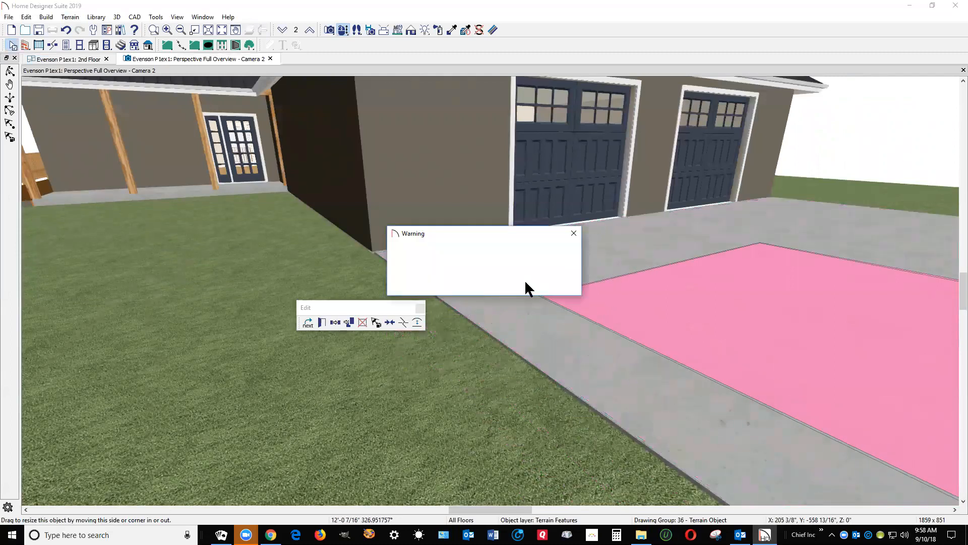
{"action": "left_click", "coordinate": [431, 262]}
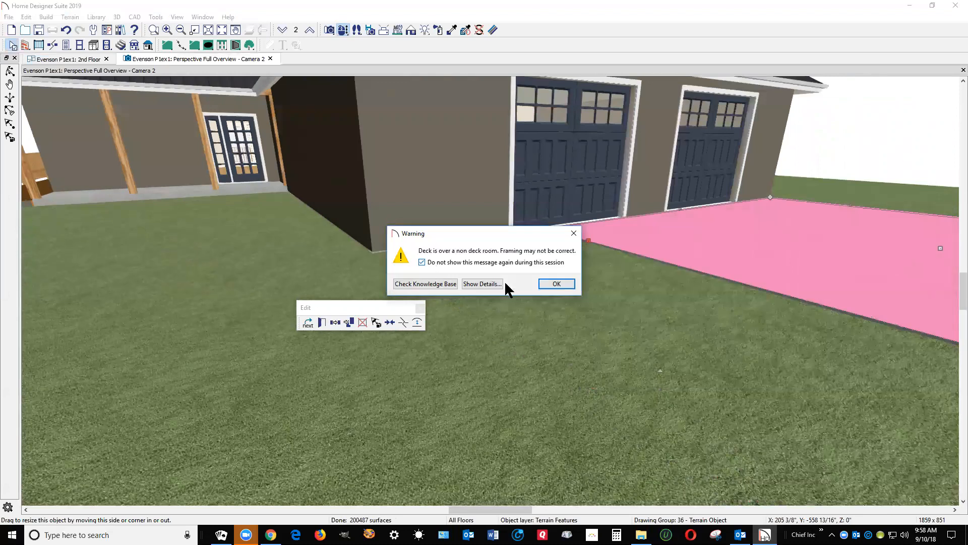
{"action": "left_click", "coordinate": [556, 283]}
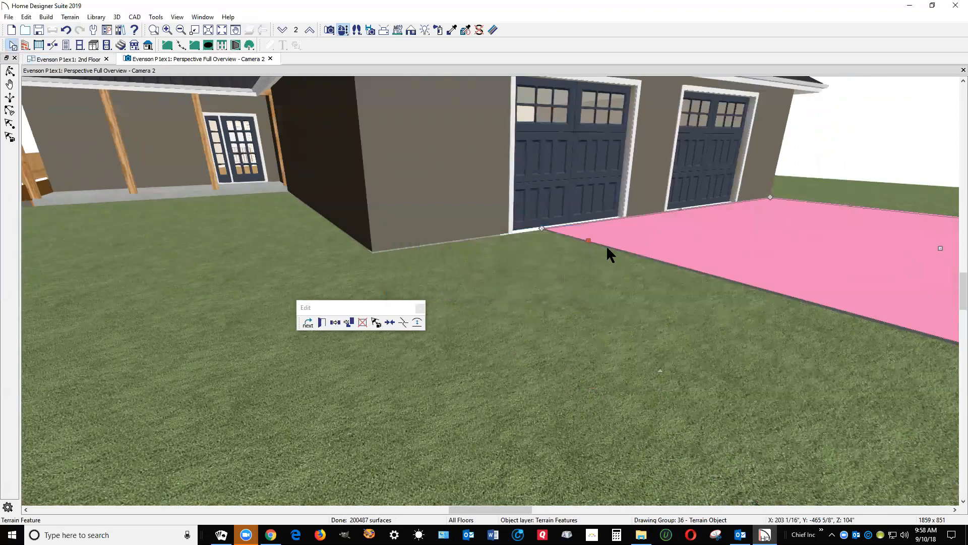
{"action": "left_click_drag", "start_coordinate": [587, 241], "coordinate": [555, 252]}
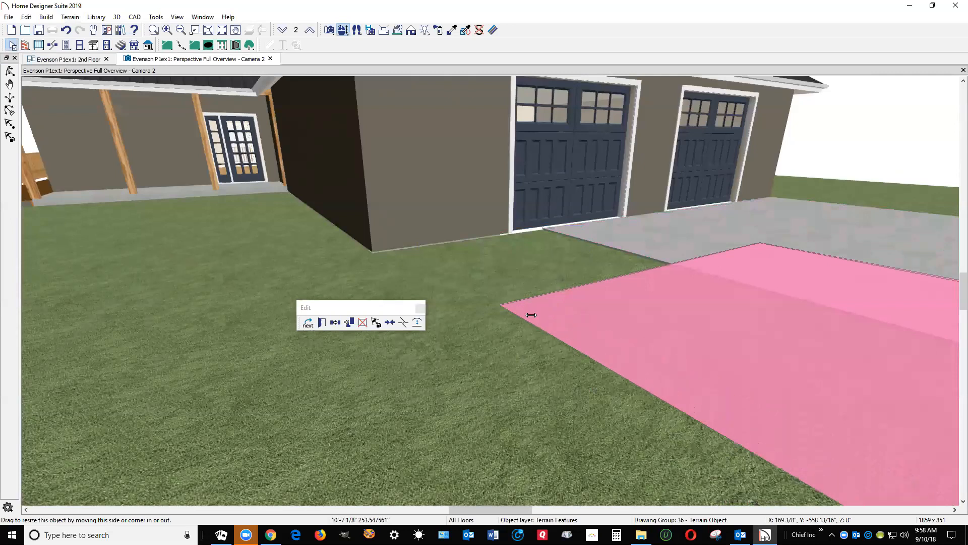
{"action": "left_click_drag", "start_coordinate": [531, 315], "coordinate": [530, 312]}
{"action": "key", "text": "Escape"}
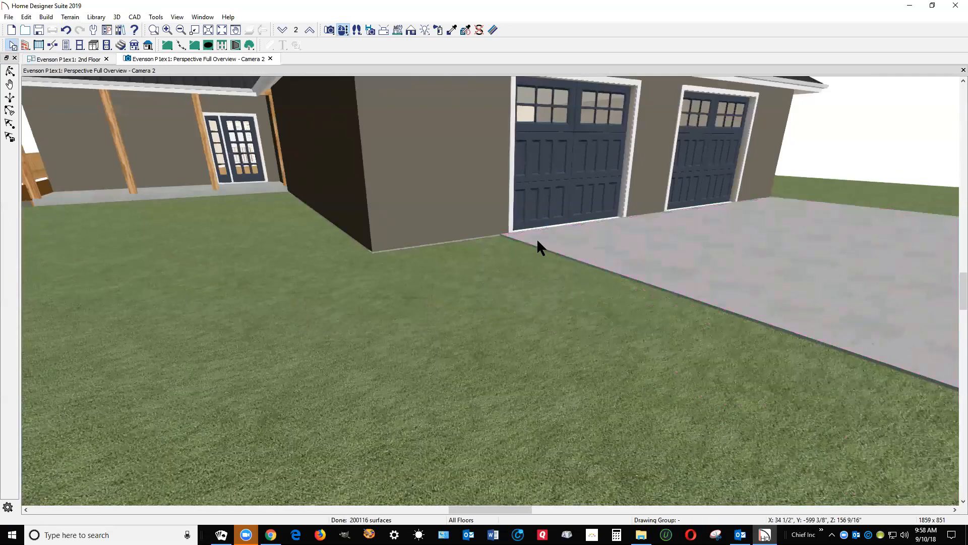
- Inspect the driveway edge at the garage door and review the terrain's building pad settings without changing them
{"action": "scroll", "coordinate": [515, 235], "scroll_direction": "up", "scroll_amount": 3}
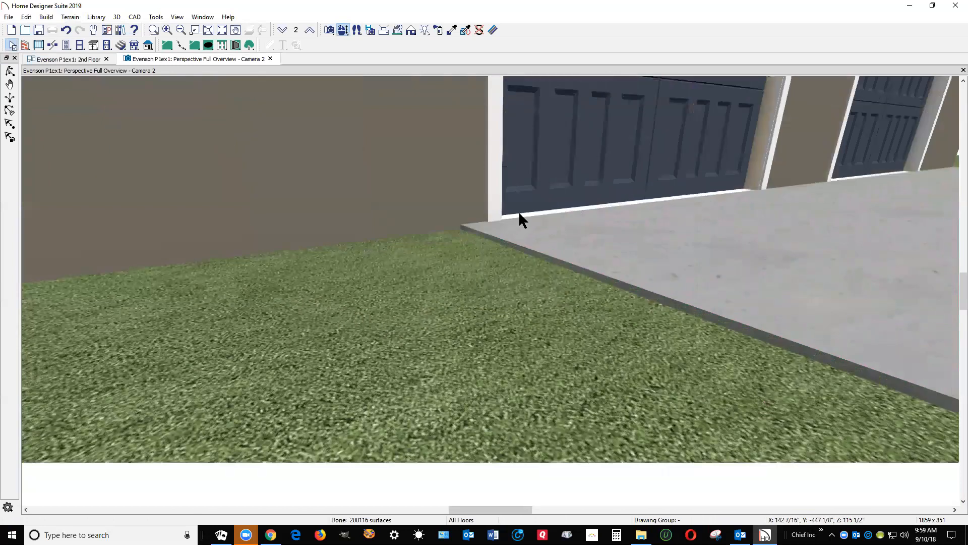
{"action": "double_click", "coordinate": [448, 273]}
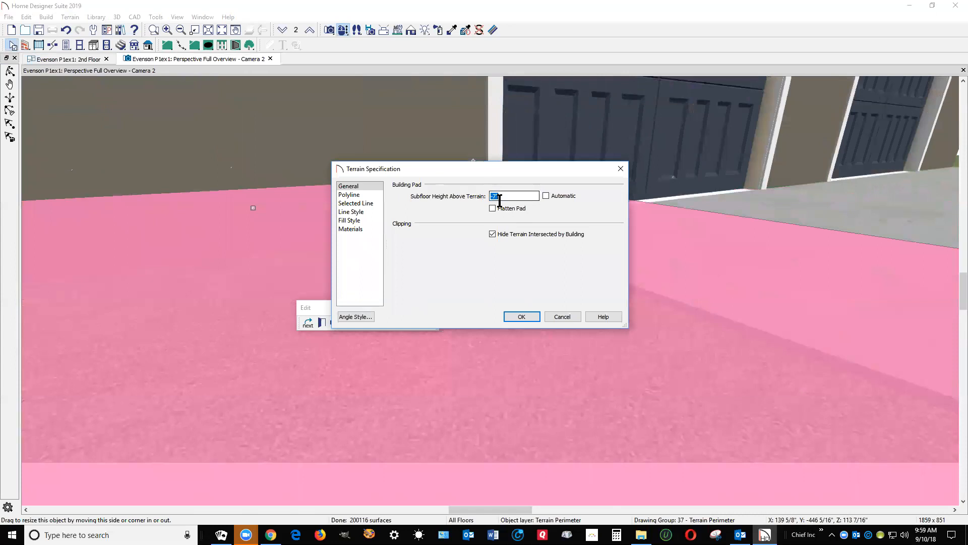
{"action": "left_click", "coordinate": [553, 313]}
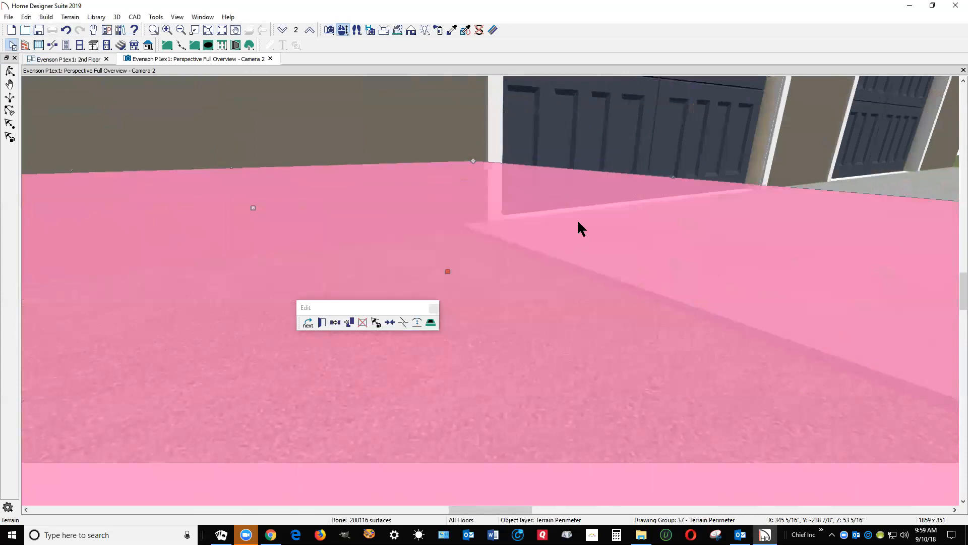
{"action": "key", "text": "Escape"}
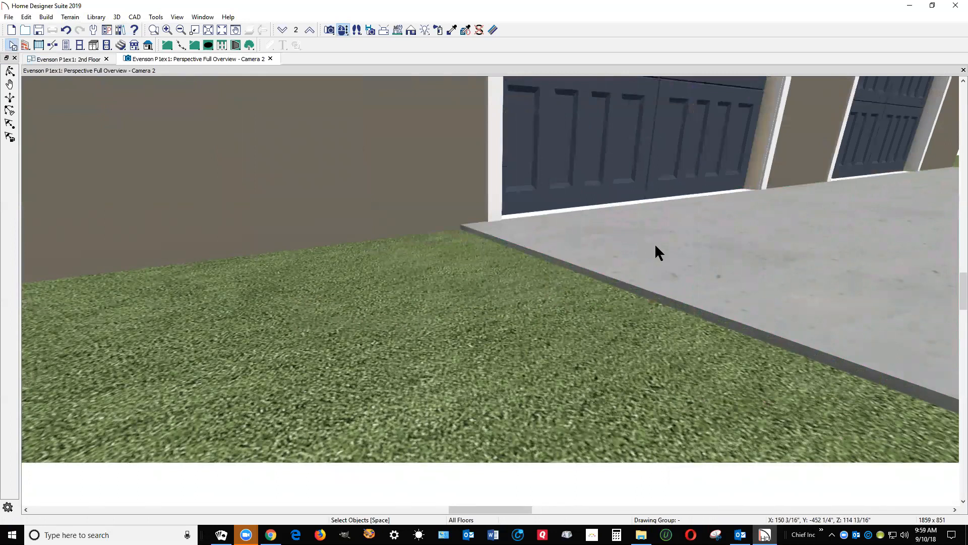
{"action": "scroll", "coordinate": [620, 262], "scroll_direction": "down", "scroll_amount": 5}
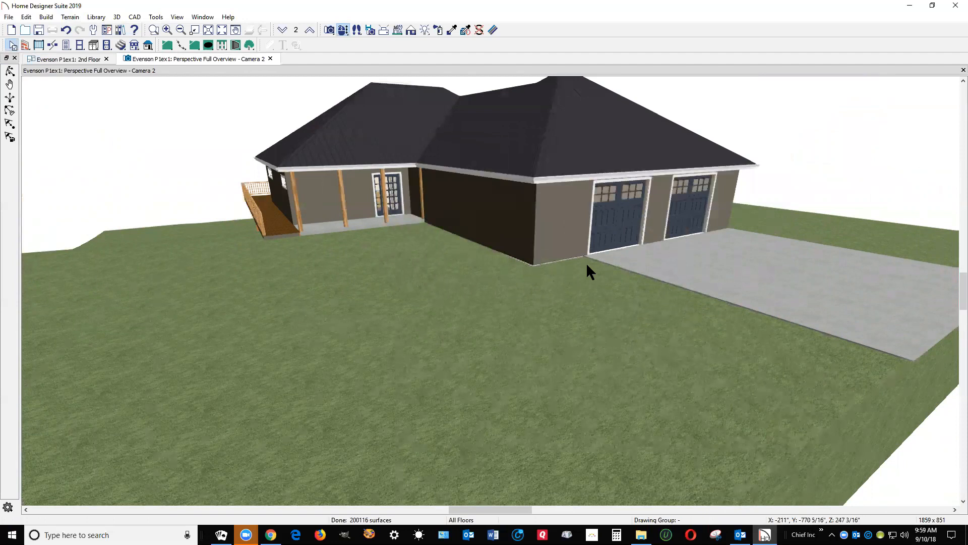
- Place a soffit on the 1st floor plan and stretch it over the whole garage footprint, about 438 by 411 inches
{"action": "key", "text": "ctrl+Tab"}
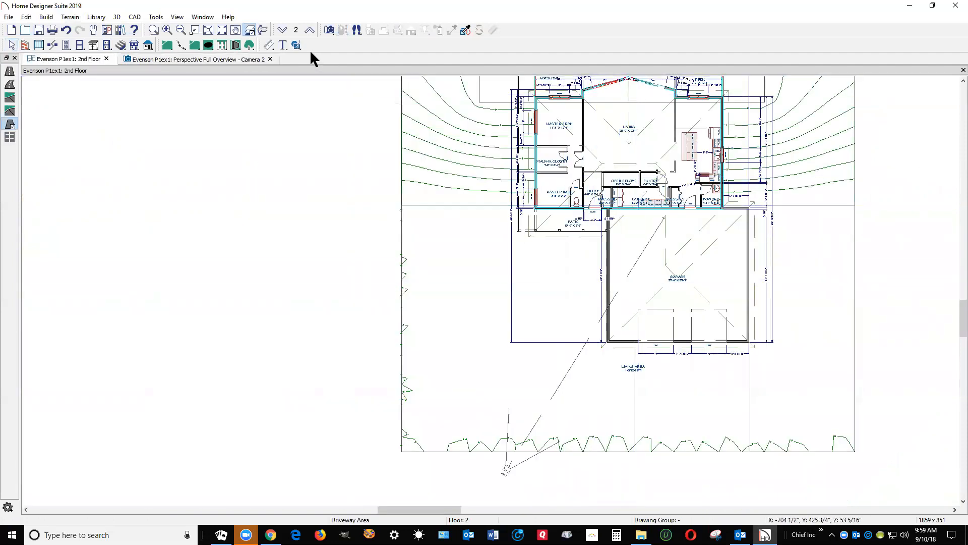
{"action": "left_click", "coordinate": [283, 30]}
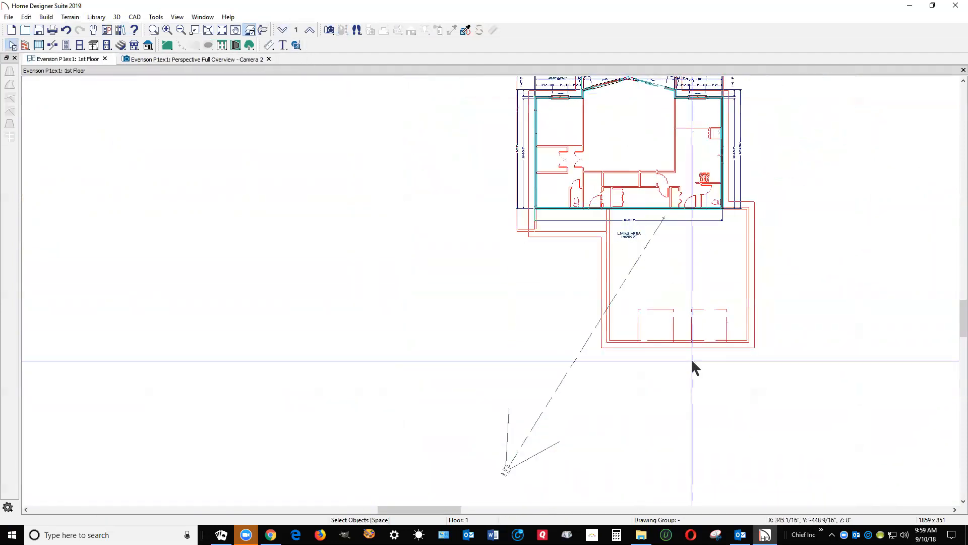
{"action": "scroll", "coordinate": [722, 220], "scroll_direction": "up", "scroll_amount": 2}
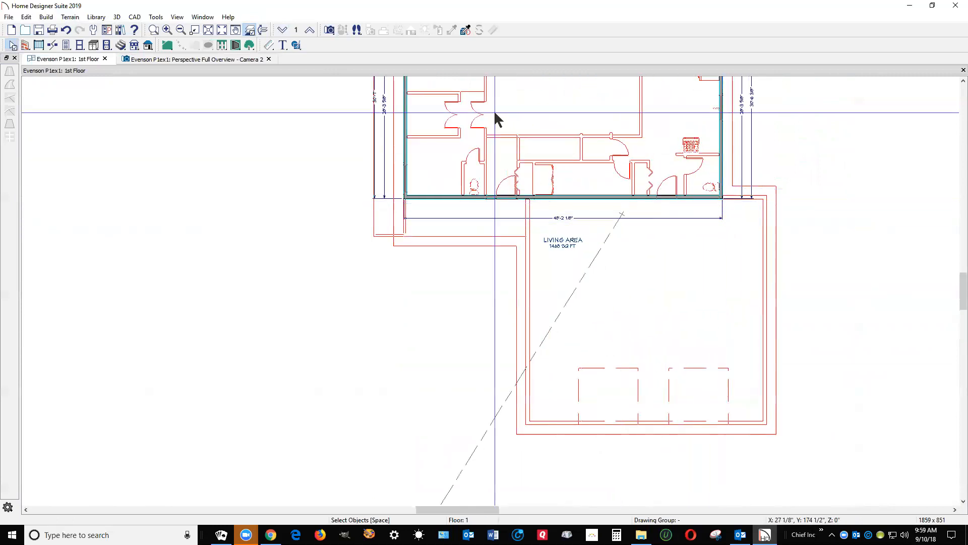
{"action": "left_click", "coordinate": [93, 46]}
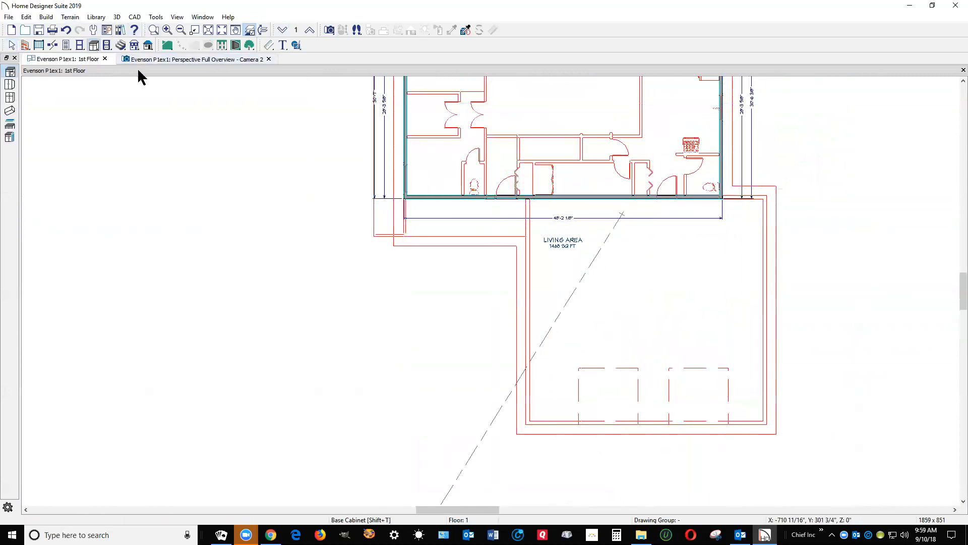
{"action": "left_click", "coordinate": [9, 111]}
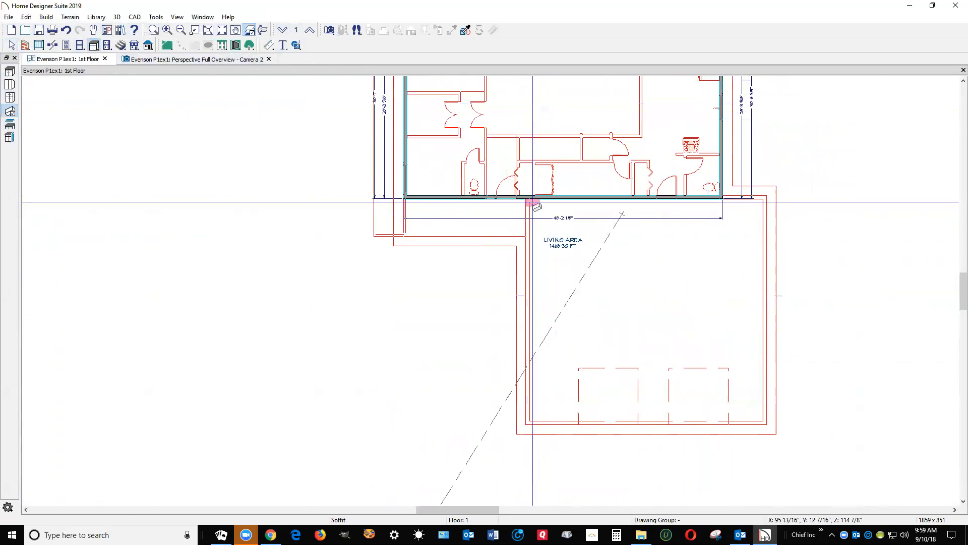
{"action": "left_click", "coordinate": [533, 203]}
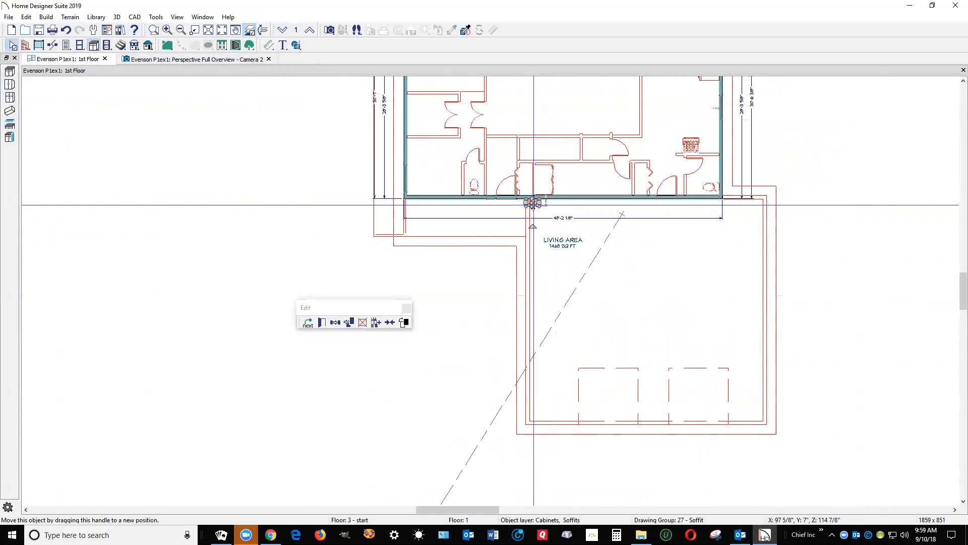
{"action": "left_click_drag", "start_coordinate": [533, 203], "coordinate": [567, 425]}
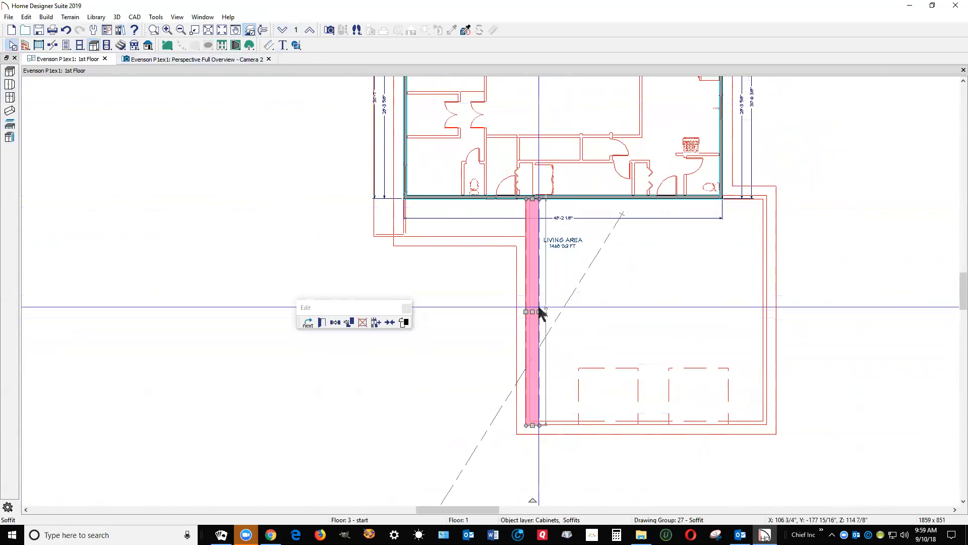
{"action": "left_click_drag", "start_coordinate": [541, 311], "coordinate": [767, 342]}
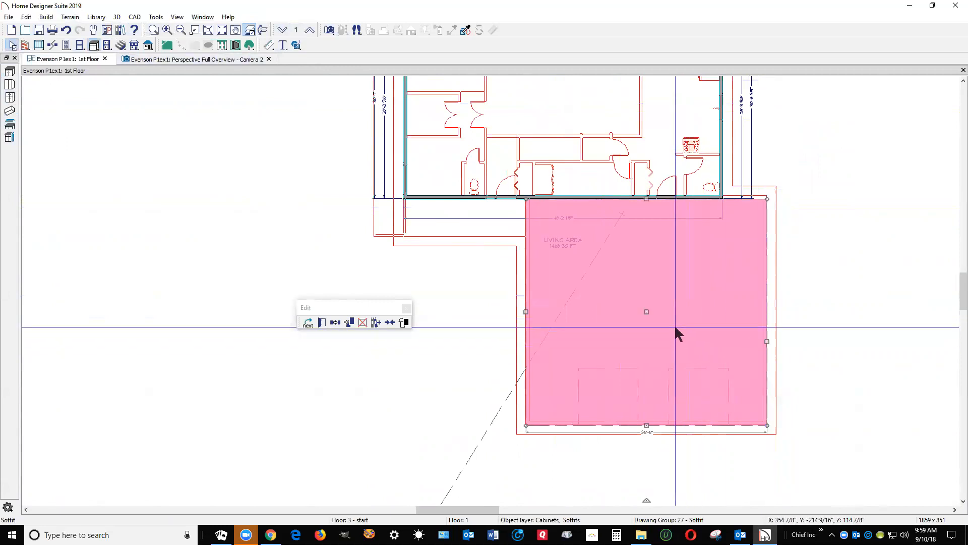
- Assign the smooth Concrete material from the core catalogs to the soffit under the garage
{"action": "left_click", "coordinate": [322, 323]}
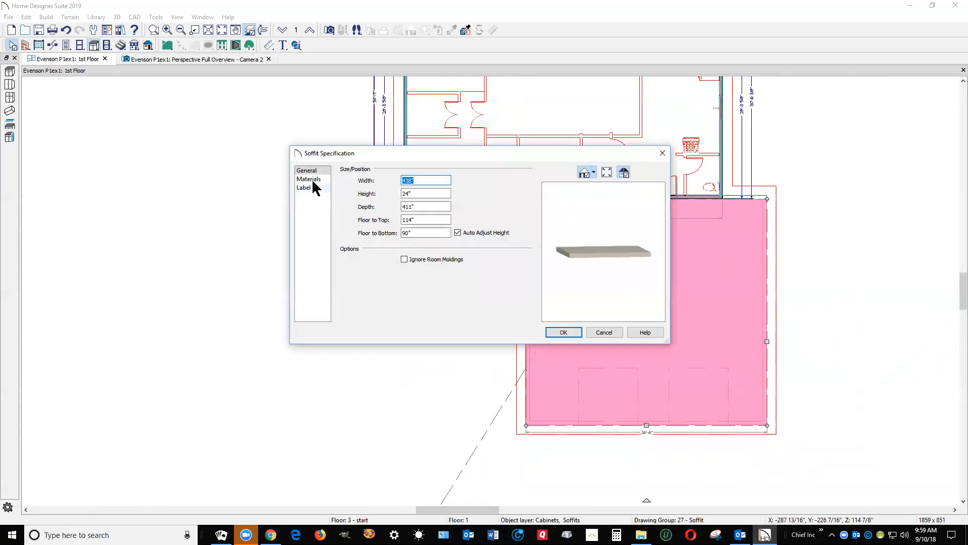
{"action": "left_click", "coordinate": [310, 179]}
{"action": "left_click", "coordinate": [401, 194]}
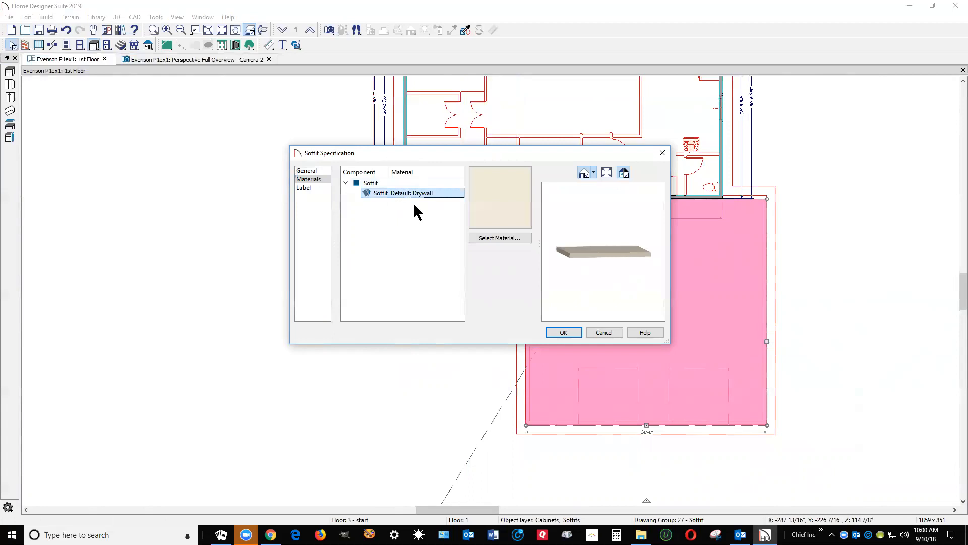
{"action": "left_click", "coordinate": [499, 238]}
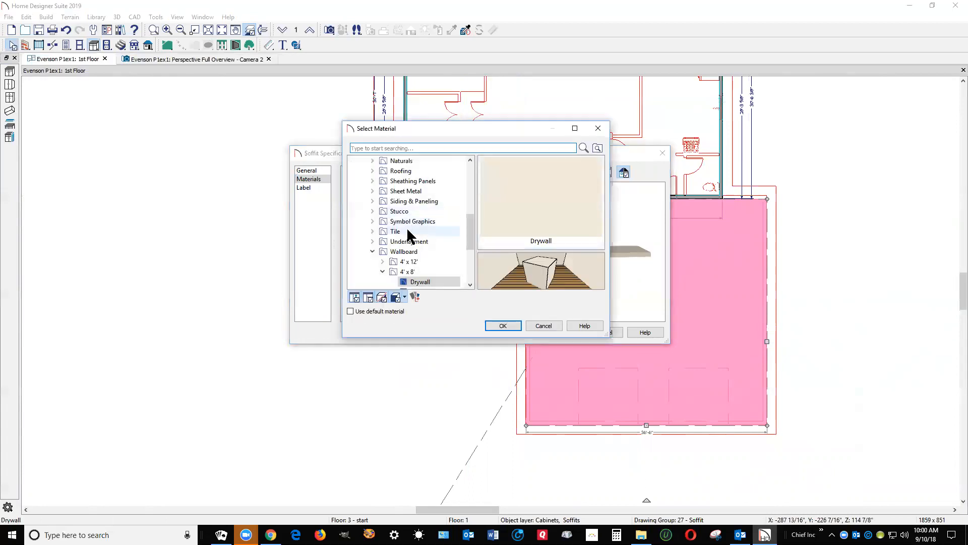
{"action": "scroll", "coordinate": [399, 208], "scroll_direction": "up", "scroll_amount": 8}
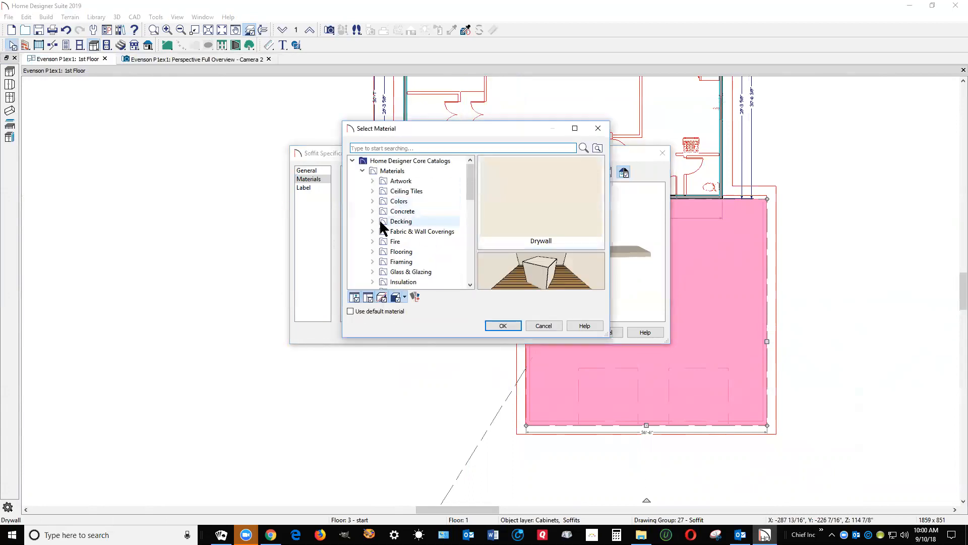
{"action": "scroll", "coordinate": [376, 211], "scroll_direction": "down", "scroll_amount": 1}
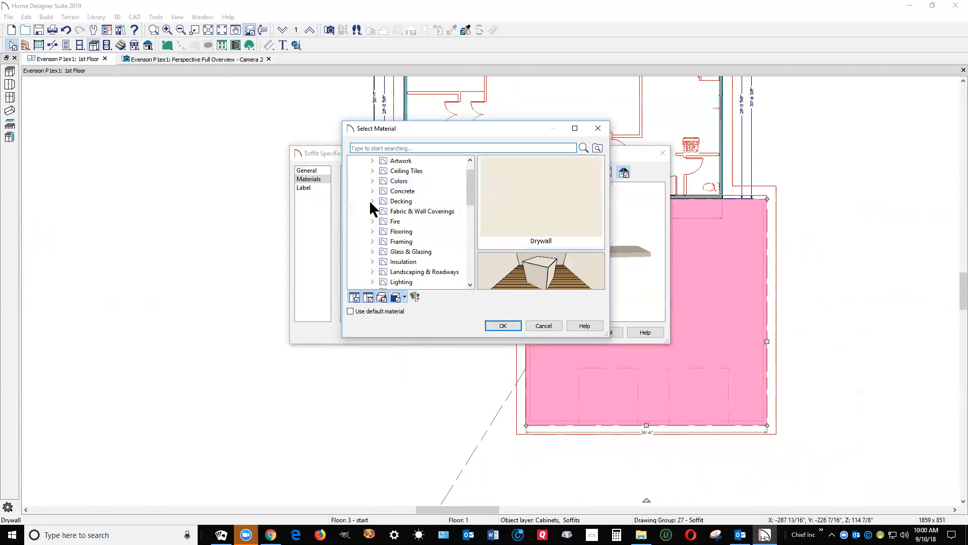
{"action": "left_click", "coordinate": [372, 191]}
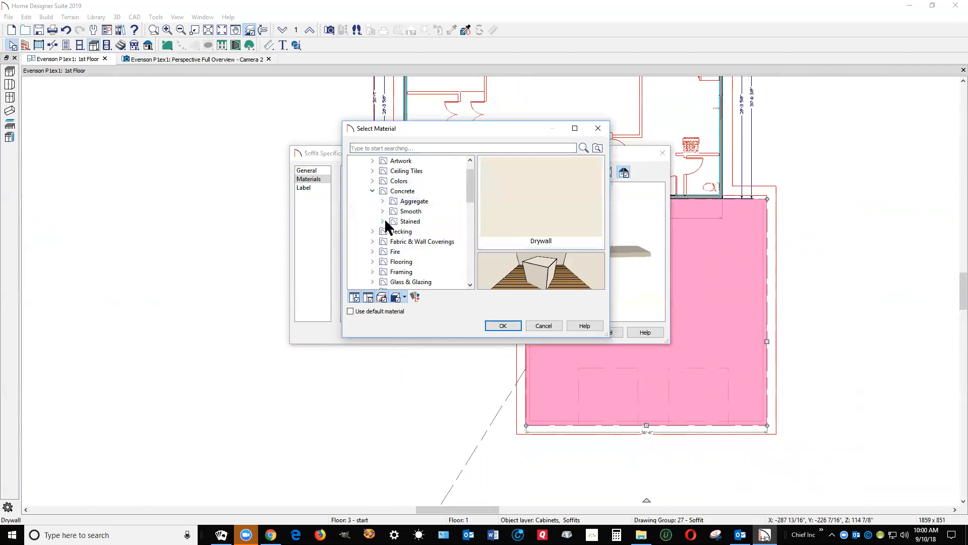
{"action": "left_click", "coordinate": [382, 212]}
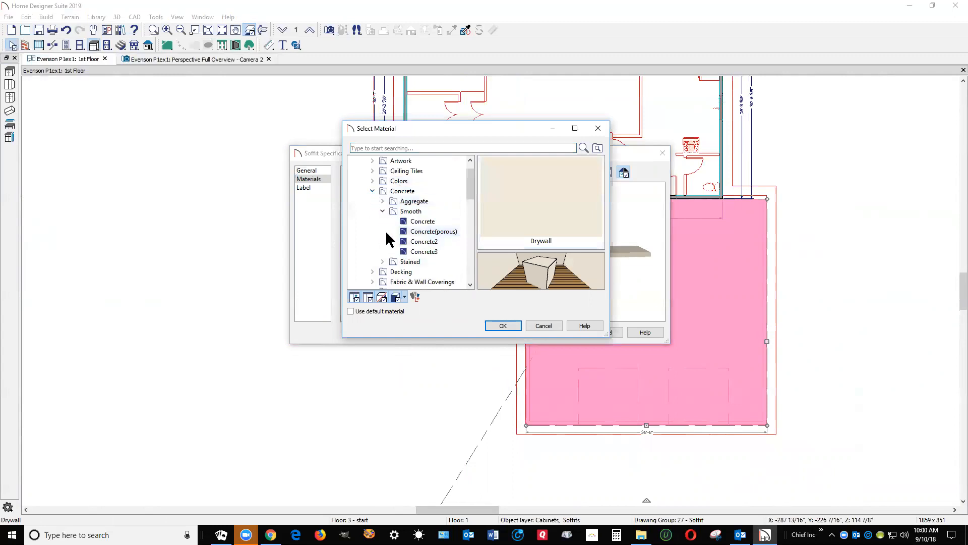
{"action": "left_click", "coordinate": [415, 221]}
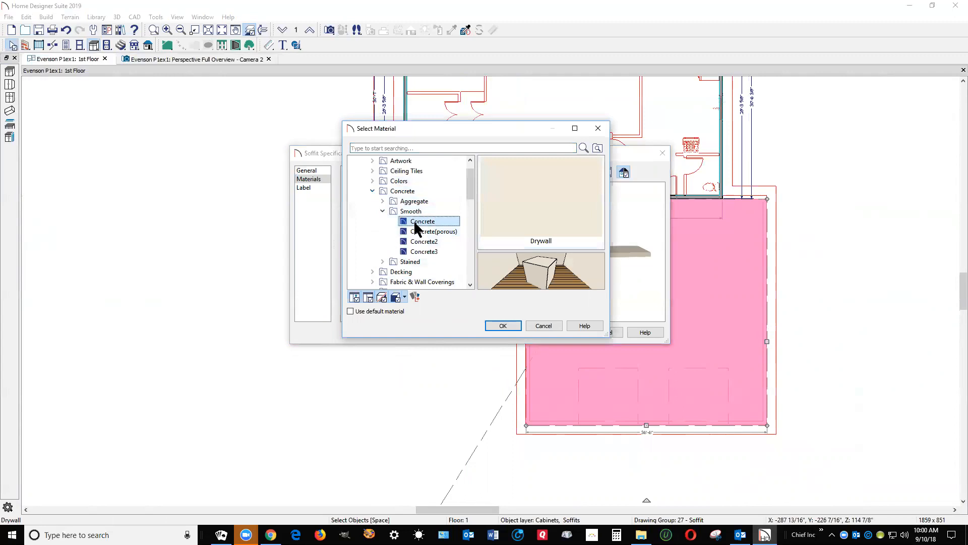
{"action": "left_click", "coordinate": [509, 327]}
{"action": "left_click", "coordinate": [563, 331]}
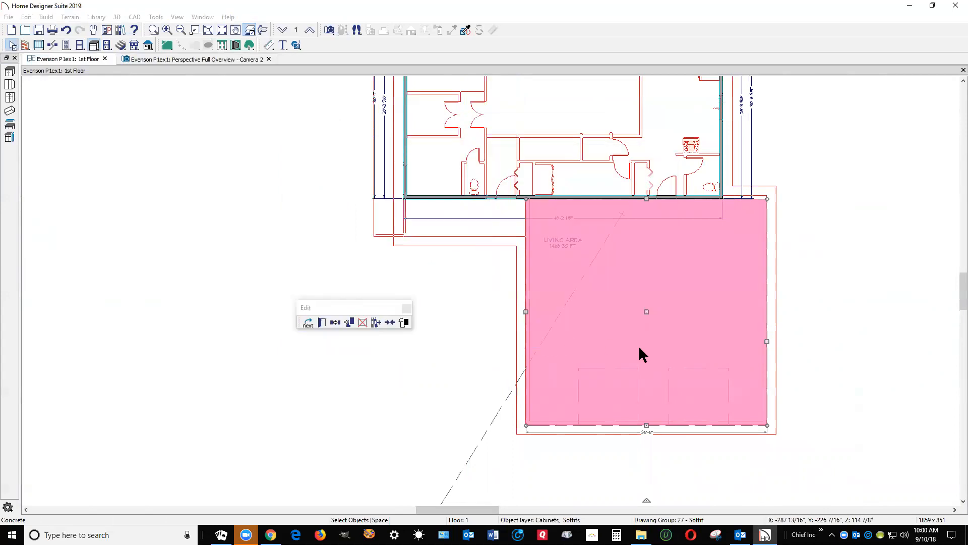
{"action": "key", "text": "Escape"}
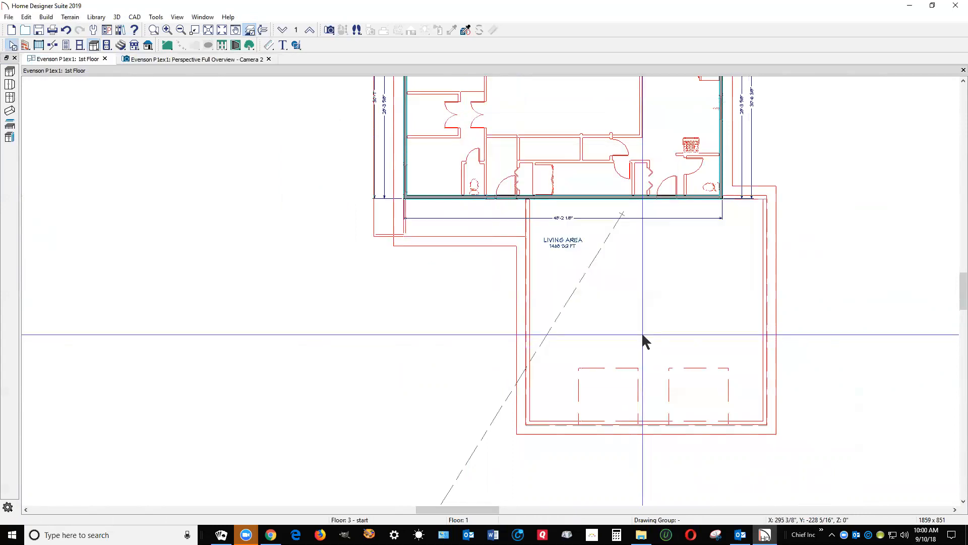
- In the perspective overview, lower the soffit's top to the garage floor level, making it about 12 7/8 inches high
{"action": "key", "text": "ctrl+Tab"}
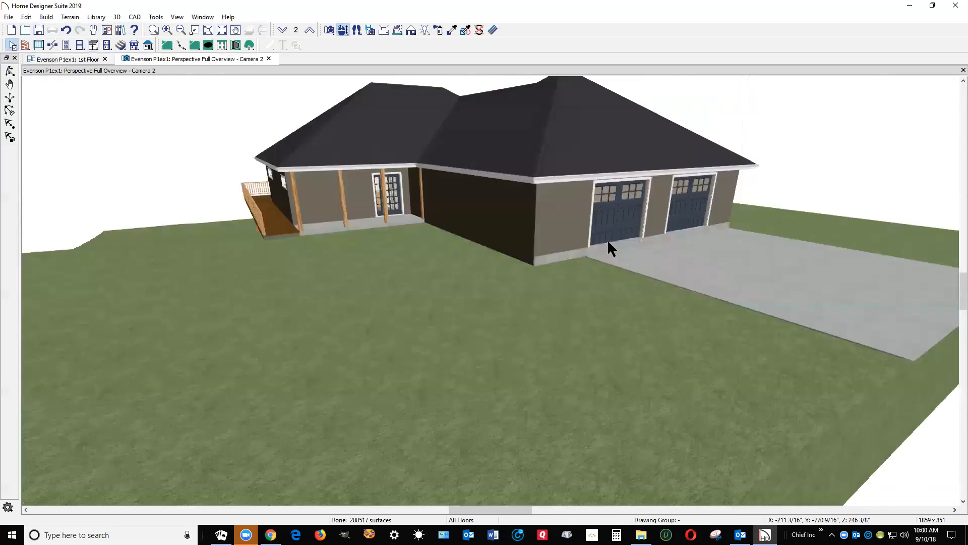
{"action": "scroll", "coordinate": [609, 247], "scroll_direction": "up", "scroll_amount": 5}
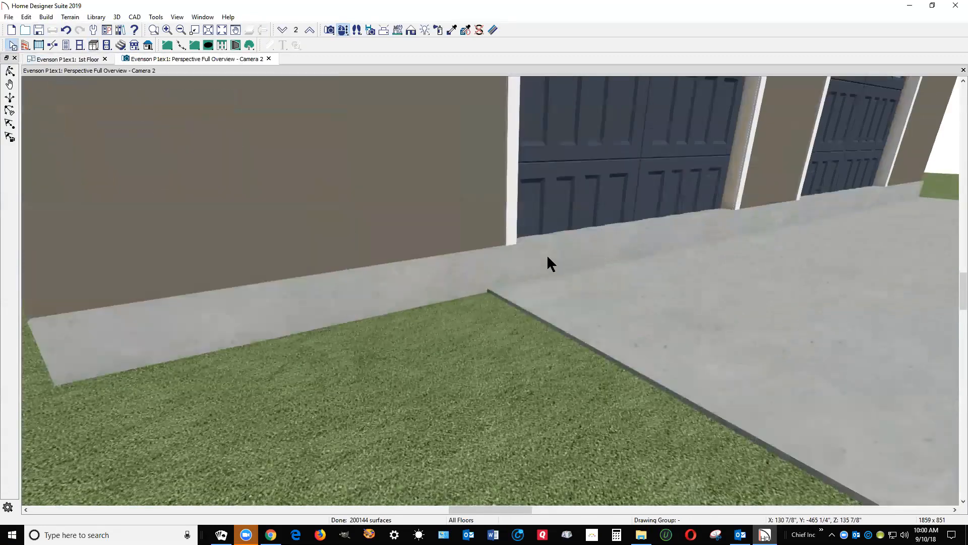
{"action": "left_click", "coordinate": [494, 249]}
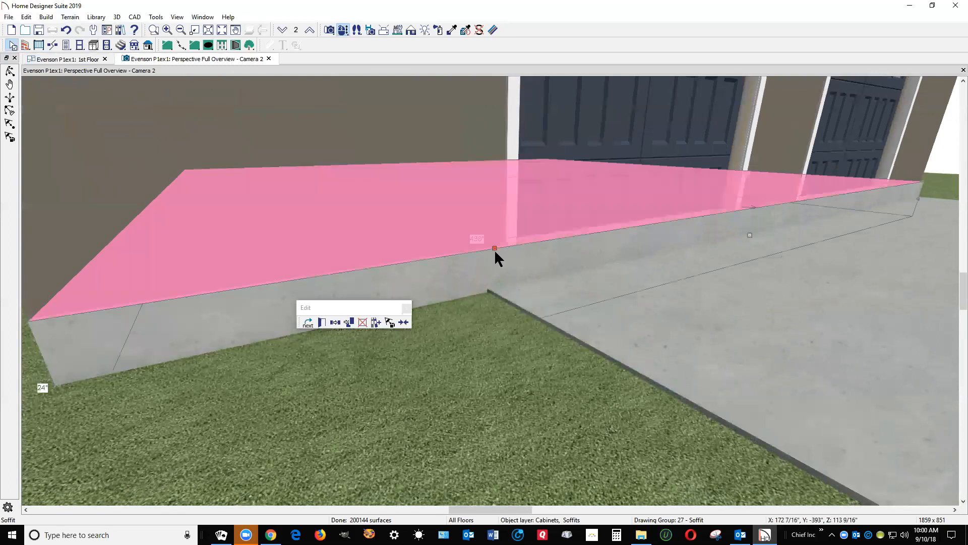
{"action": "left_click", "coordinate": [572, 255]}
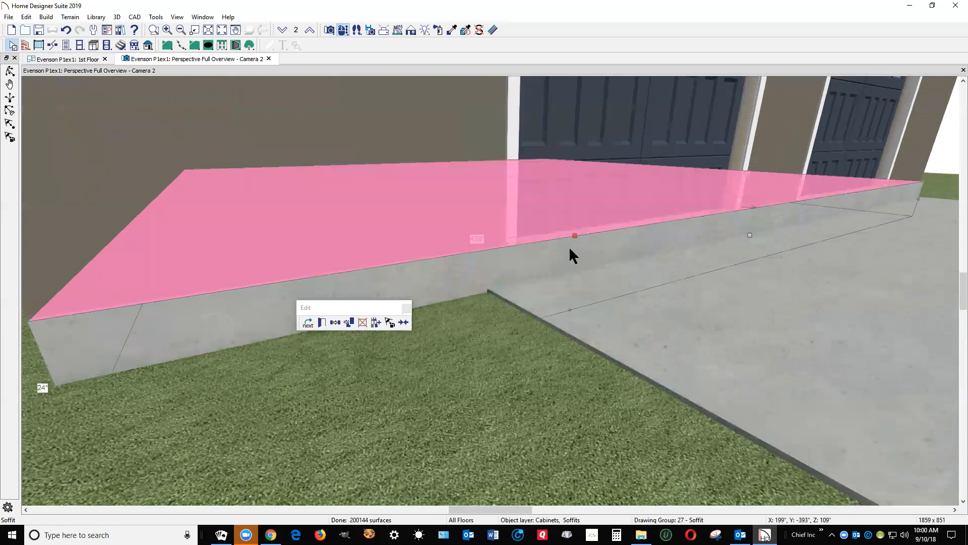
{"action": "left_click_drag", "start_coordinate": [575, 236], "coordinate": [578, 268]}
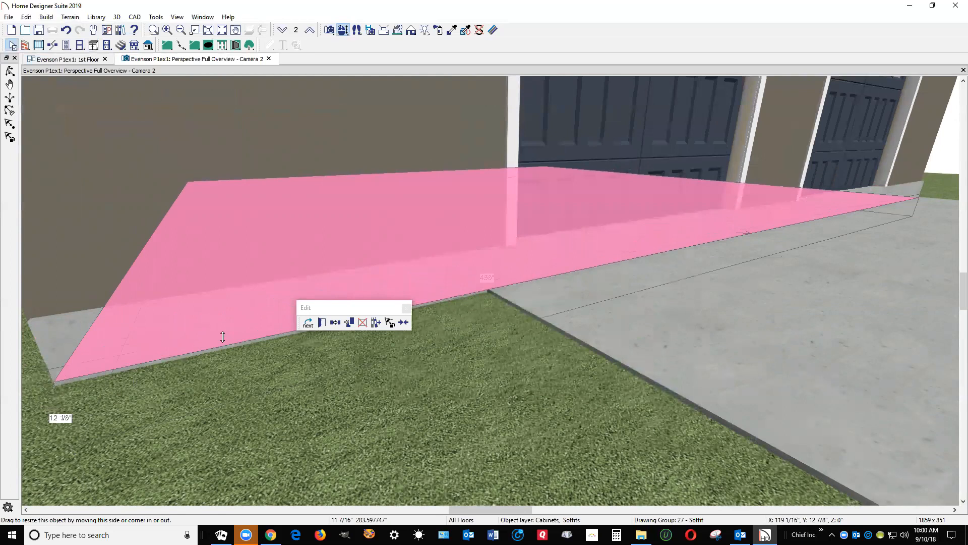
{"action": "left_click", "coordinate": [214, 352]}
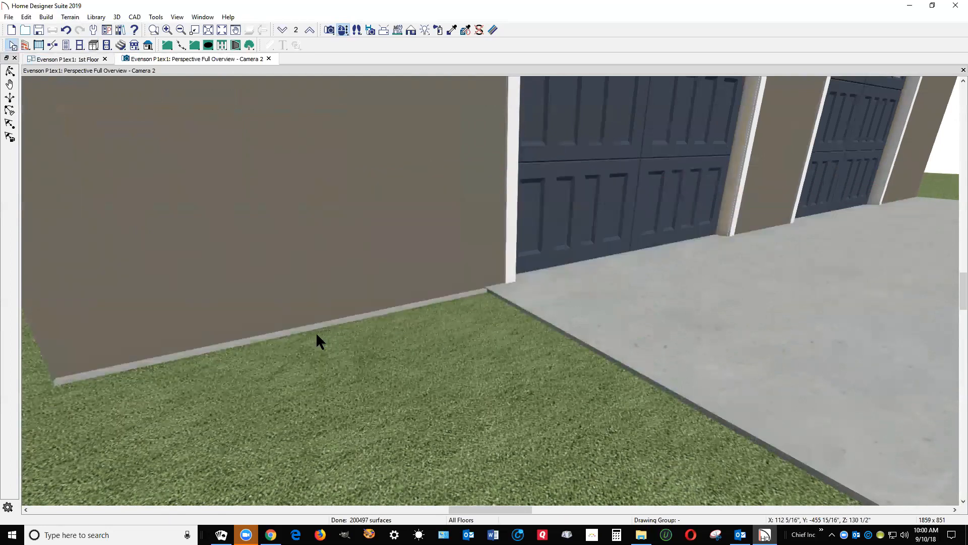
- Fine-tune the soffit's height at the garage's front corner to about 12 13/16 inches
{"action": "scroll", "coordinate": [598, 223], "scroll_direction": "down", "scroll_amount": 2}
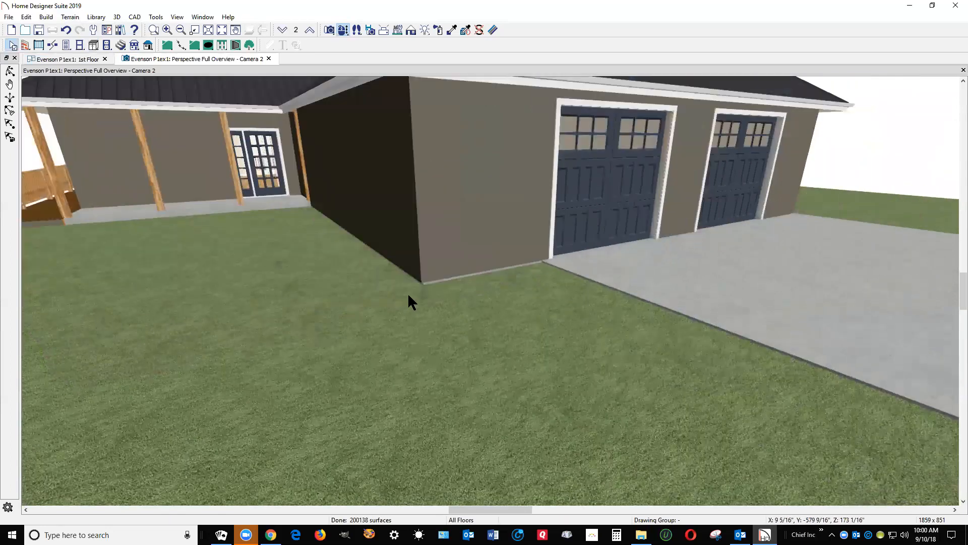
{"action": "scroll", "coordinate": [413, 290], "scroll_direction": "down", "scroll_amount": 1}
{"action": "scroll", "coordinate": [415, 277], "scroll_direction": "up", "scroll_amount": 2}
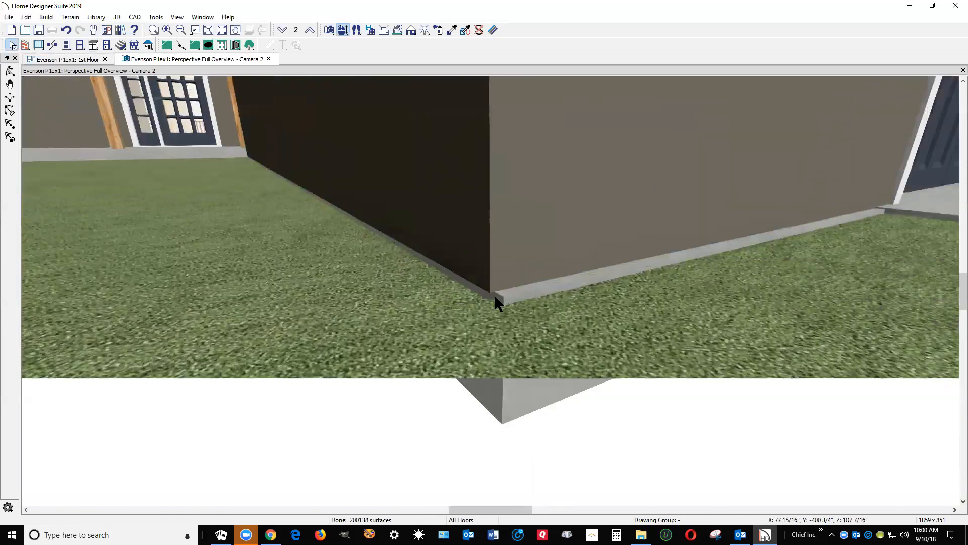
{"action": "left_click", "coordinate": [511, 295]}
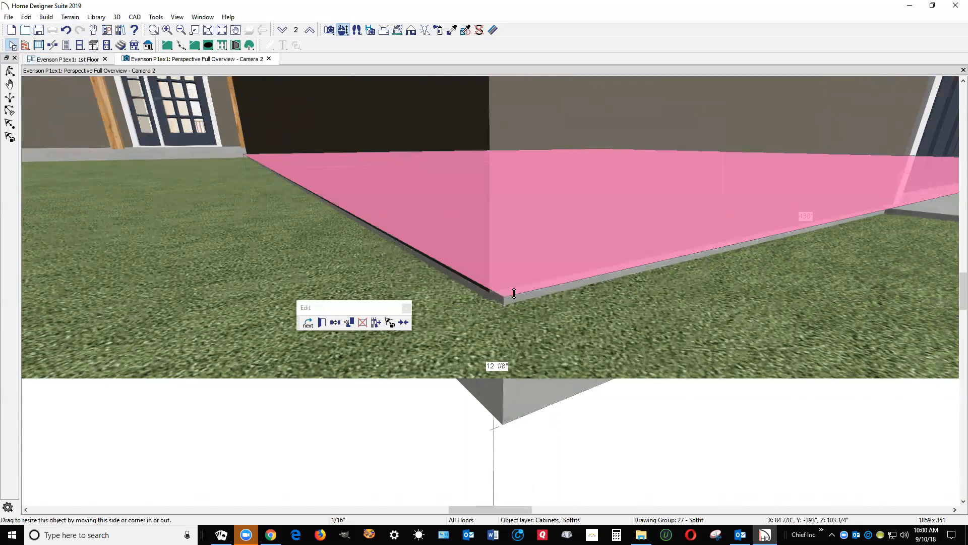
{"action": "left_click_drag", "start_coordinate": [512, 292], "coordinate": [485, 295]}
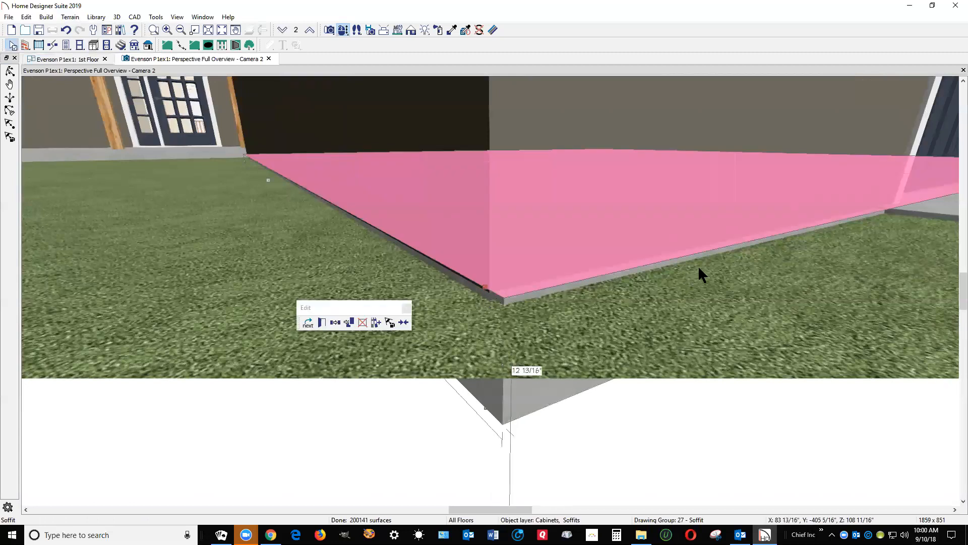
{"action": "scroll", "coordinate": [630, 281], "scroll_direction": "down", "scroll_amount": 3}
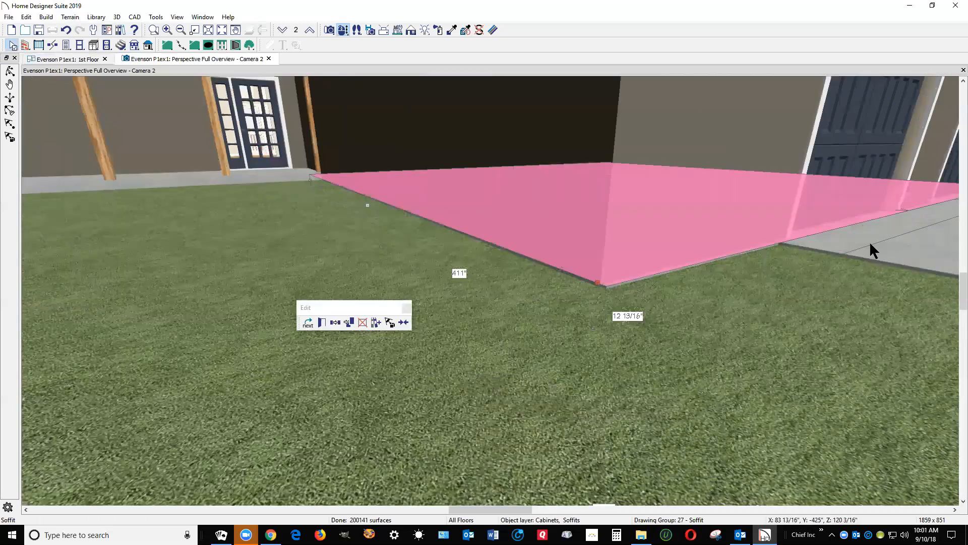
{"action": "scroll", "coordinate": [869, 241], "scroll_direction": "up", "scroll_amount": 3}
{"action": "scroll", "coordinate": [863, 219], "scroll_direction": "down", "scroll_amount": 4}
{"action": "key", "text": "Escape"}
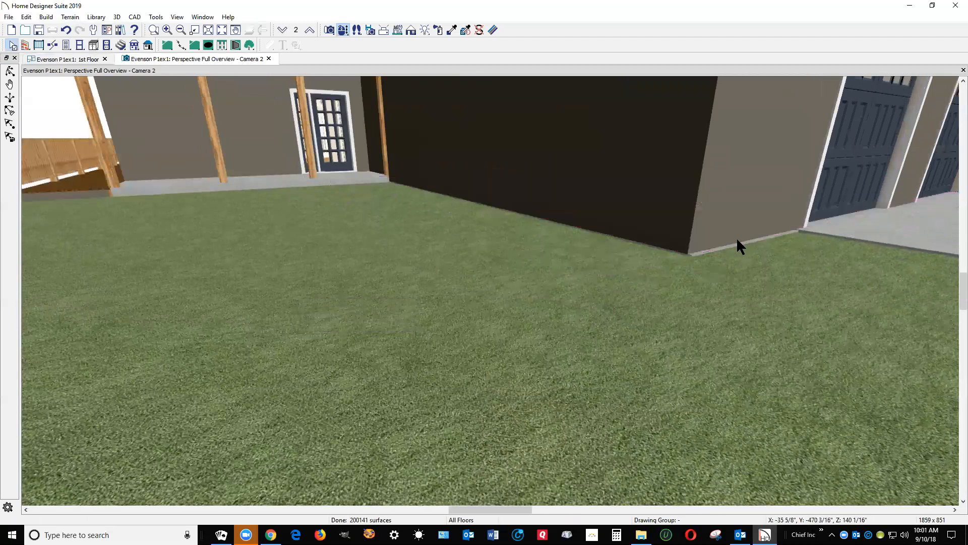
- On the 1st floor plan, align the soffit's front and patio-side edges with the garage's outer wall lines
{"action": "key", "text": "ctrl+Tab"}
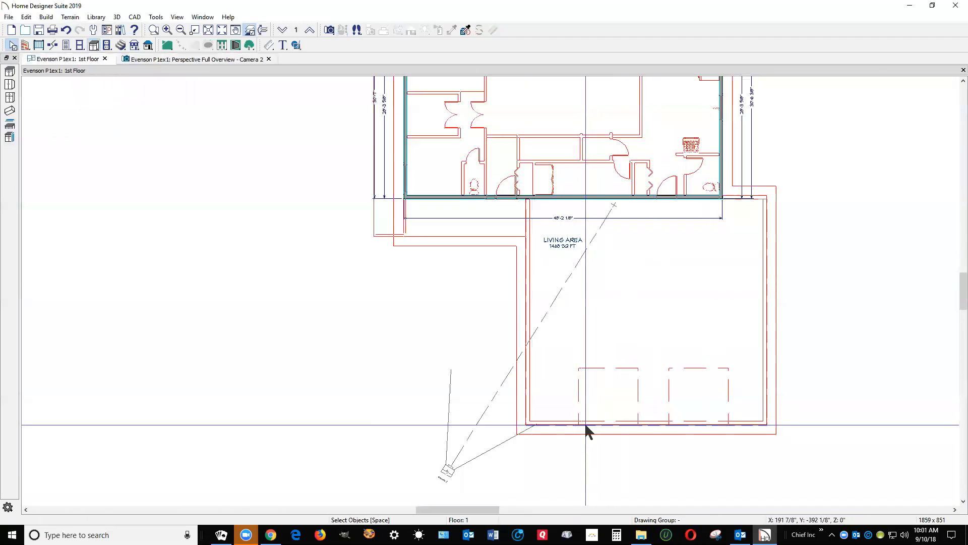
{"action": "scroll", "coordinate": [585, 426], "scroll_direction": "up", "scroll_amount": 5}
{"action": "scroll", "coordinate": [521, 403], "scroll_direction": "up", "scroll_amount": 2}
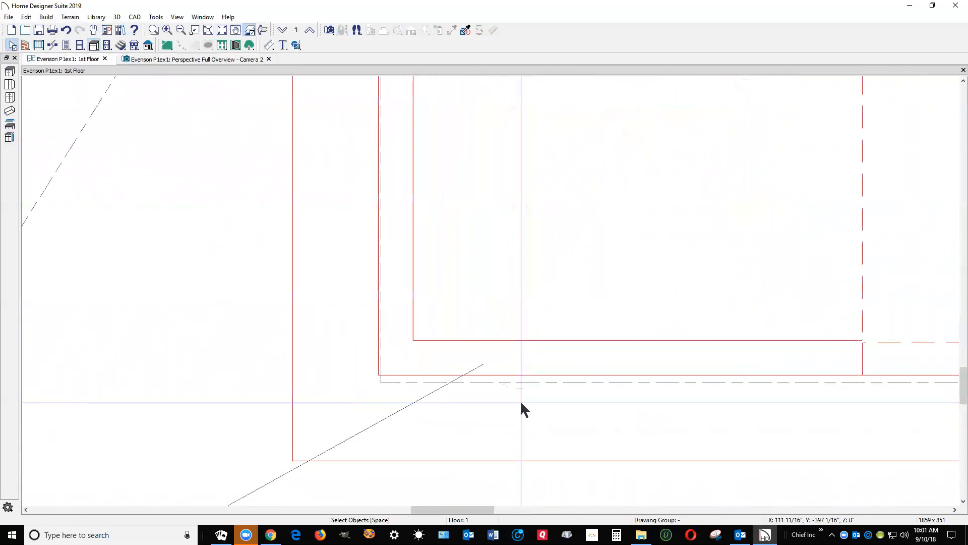
{"action": "left_click", "coordinate": [522, 379]}
{"action": "left_click_drag", "start_coordinate": [522, 379], "coordinate": [525, 373]}
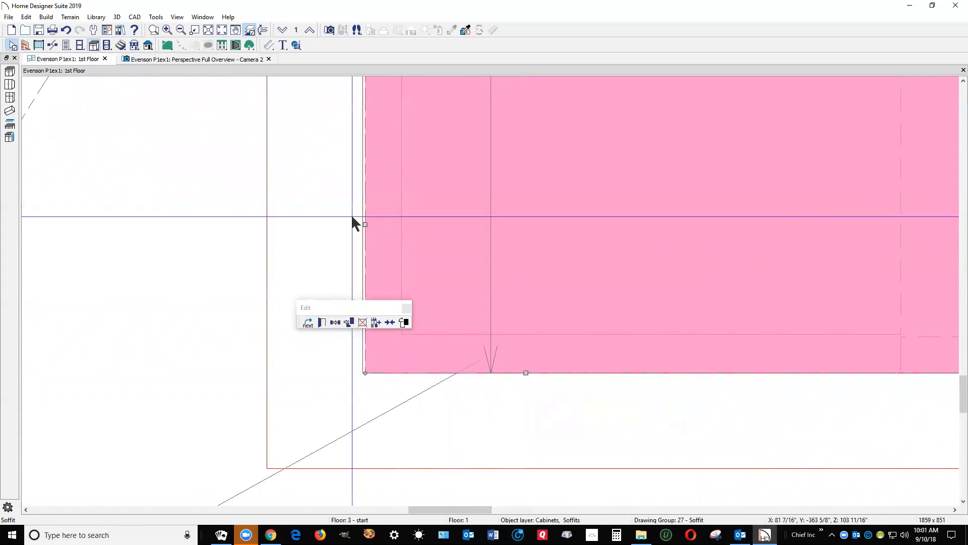
{"action": "left_click_drag", "start_coordinate": [363, 223], "coordinate": [362, 223]}
{"action": "key", "text": "Escape"}
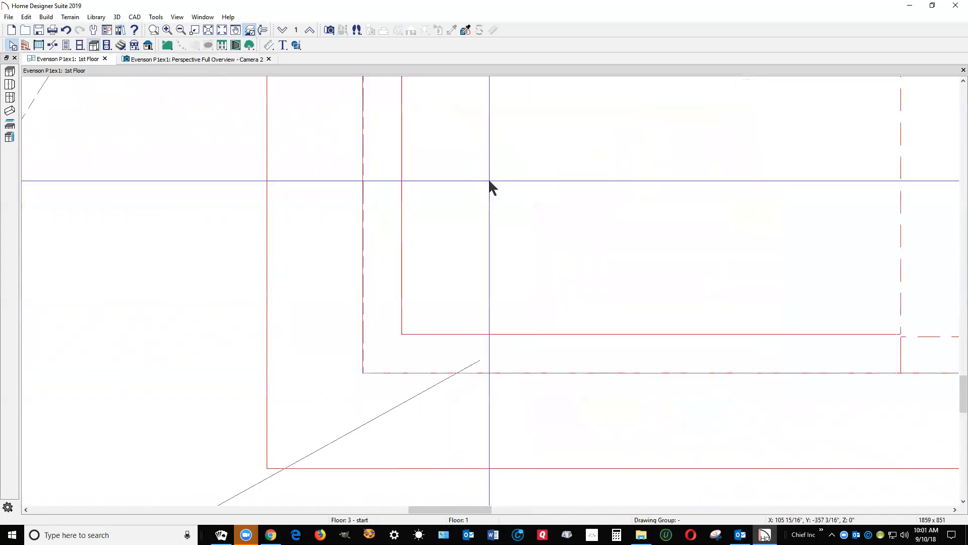
- Switch the reference floor display off and back on in the 1st floor plan
{"action": "left_click", "coordinate": [179, 18]}
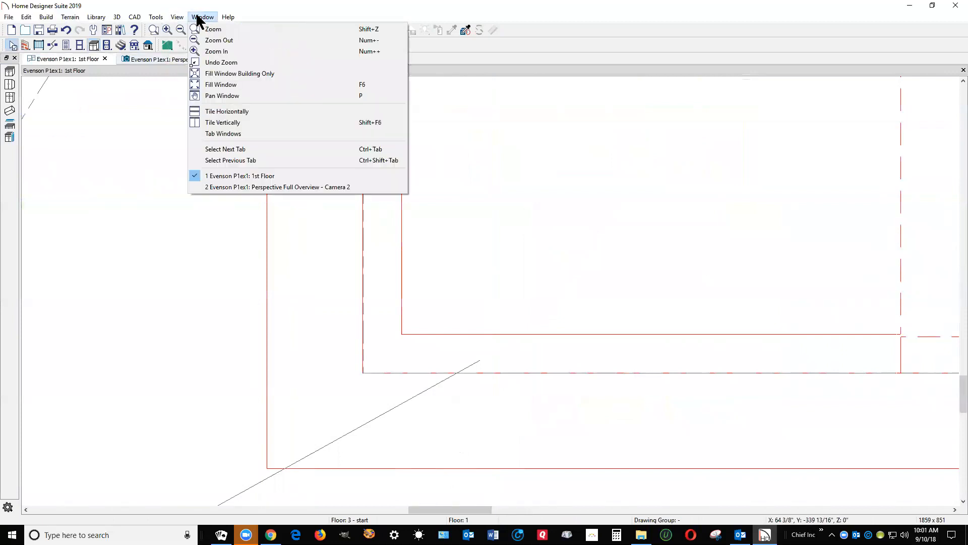
{"action": "mouse_move", "coordinate": [150, 17]}
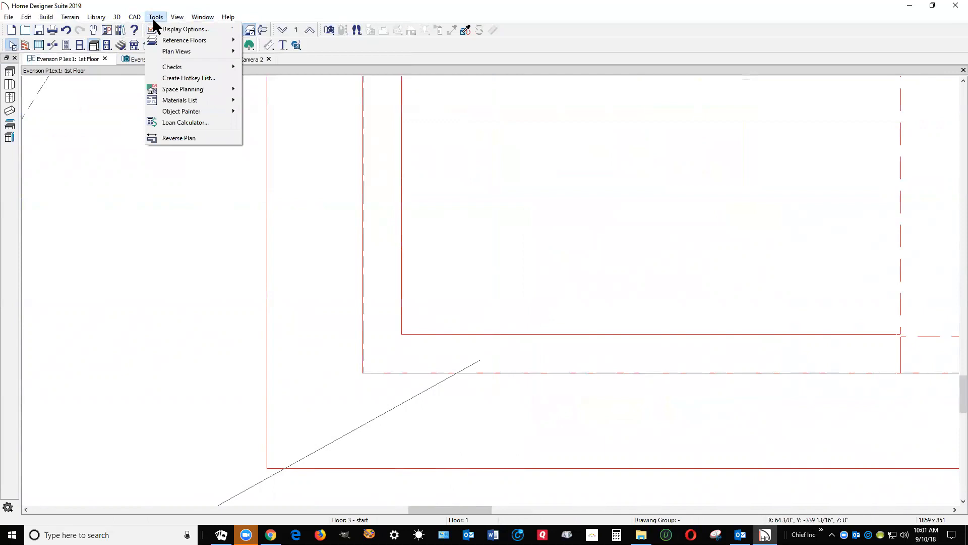
{"action": "mouse_move", "coordinate": [182, 40]}
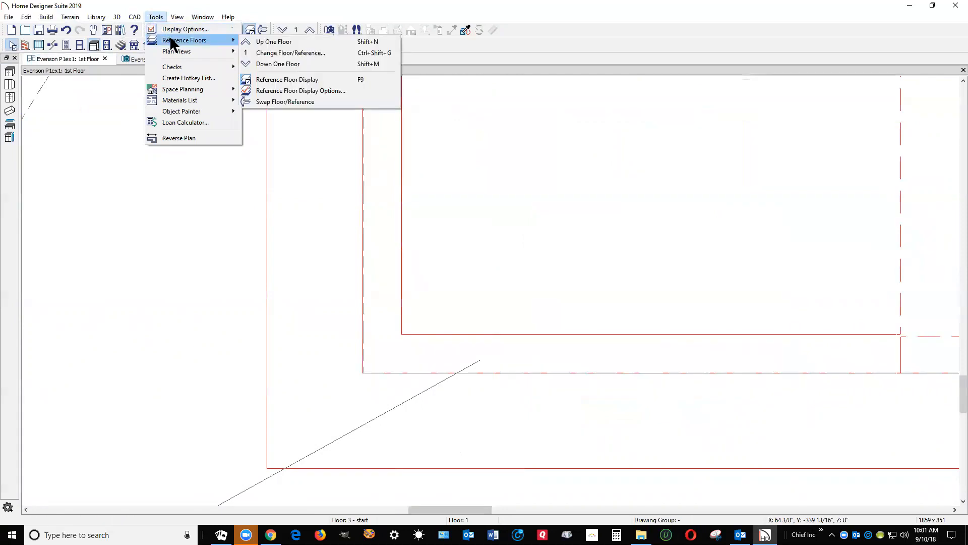
{"action": "left_click", "coordinate": [280, 80]}
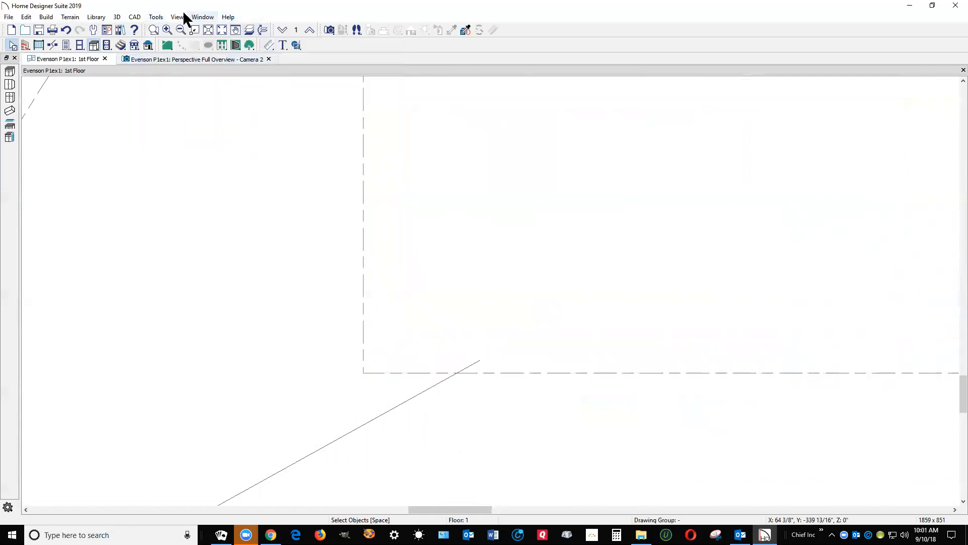
{"action": "left_click", "coordinate": [198, 17]}
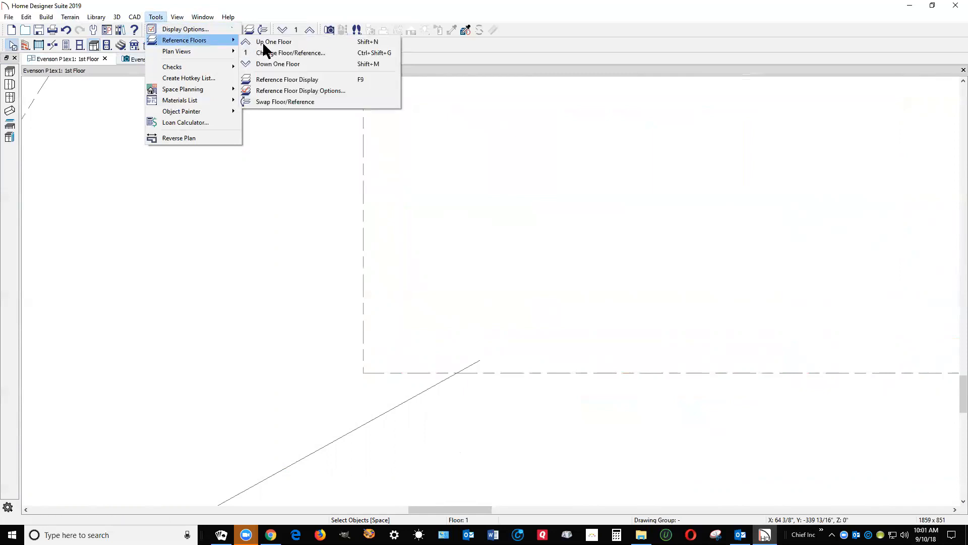
{"action": "left_click", "coordinate": [298, 79]}
- Inspect the soffit edges along the garage base in the plan and in the perspective overview
{"action": "scroll", "coordinate": [353, 226], "scroll_direction": "down", "scroll_amount": 5}
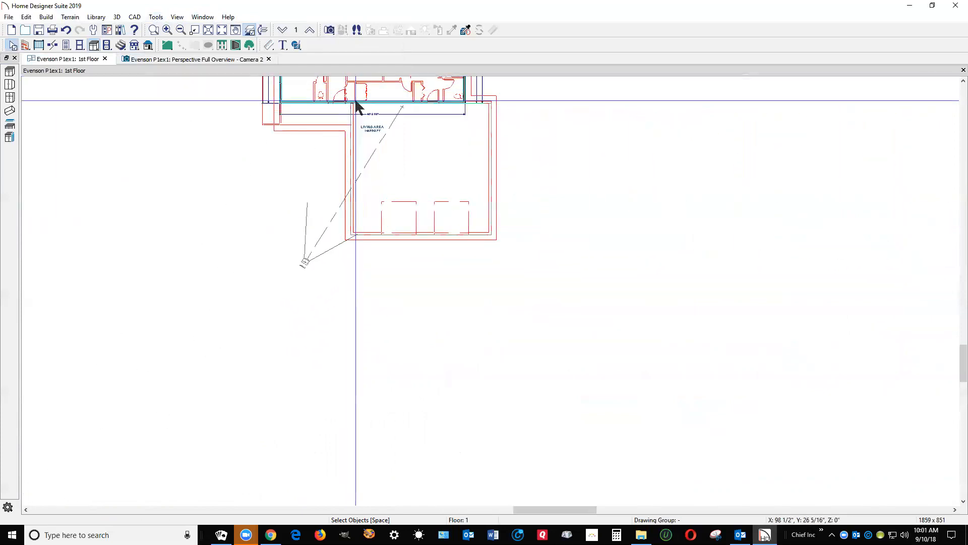
{"action": "scroll", "coordinate": [365, 99], "scroll_direction": "up", "scroll_amount": 3}
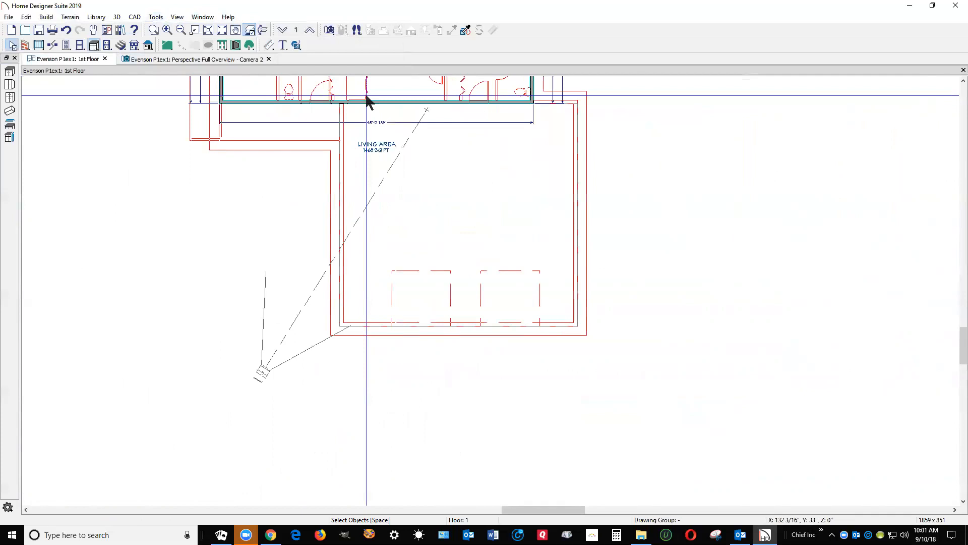
{"action": "key", "text": "ctrl+Tab"}
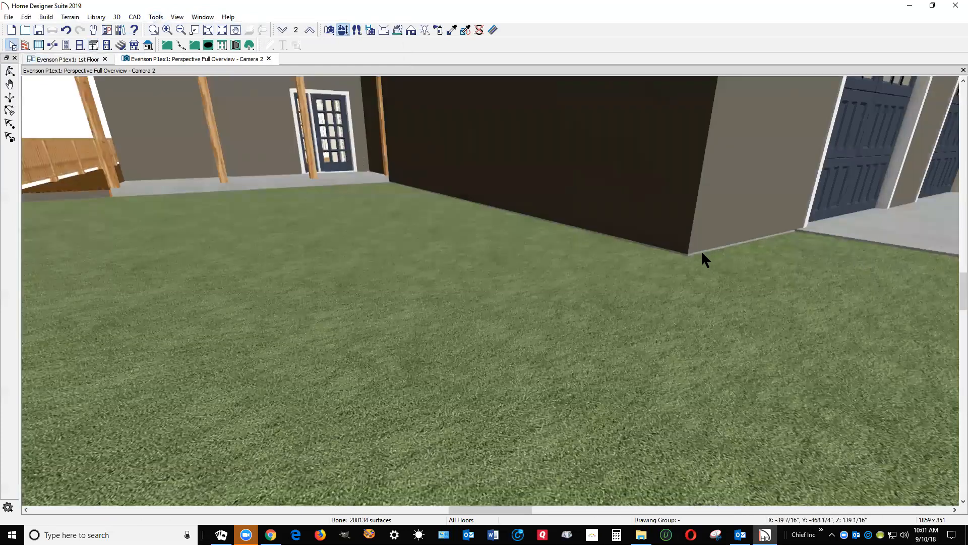
{"action": "scroll", "coordinate": [703, 255], "scroll_direction": "down", "scroll_amount": 5}
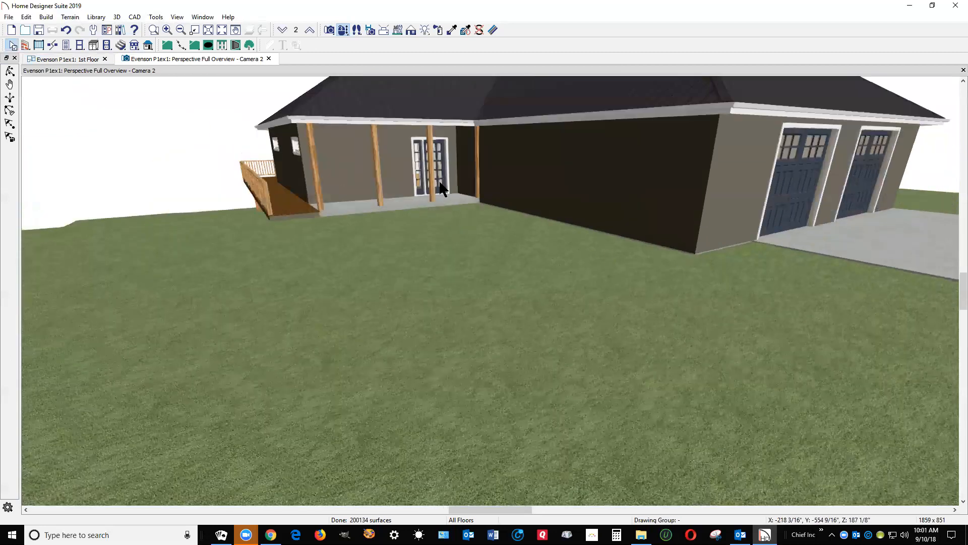
- Try the No Post style on the front patio railing and restore it to Post to Beam
{"action": "scroll", "coordinate": [441, 189], "scroll_direction": "up", "scroll_amount": 5}
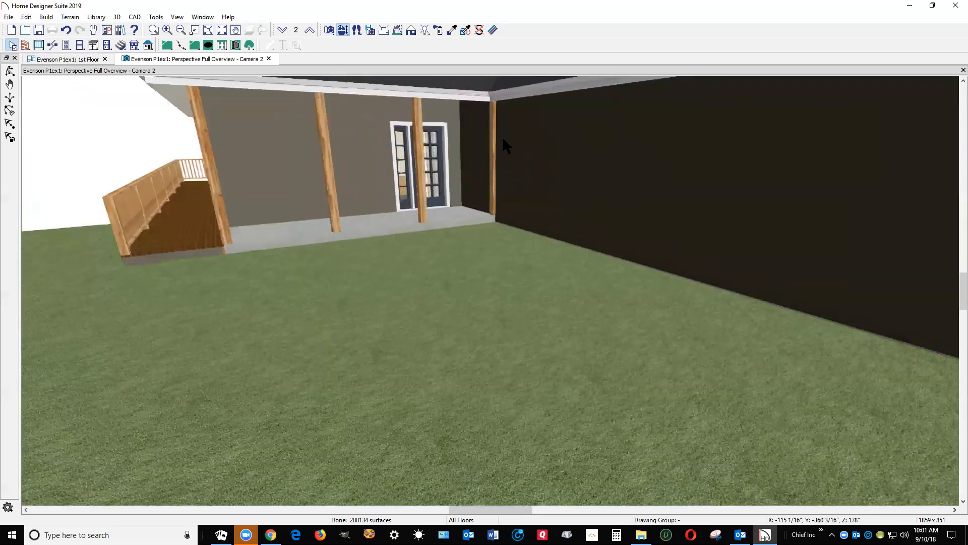
{"action": "left_click", "coordinate": [494, 159]}
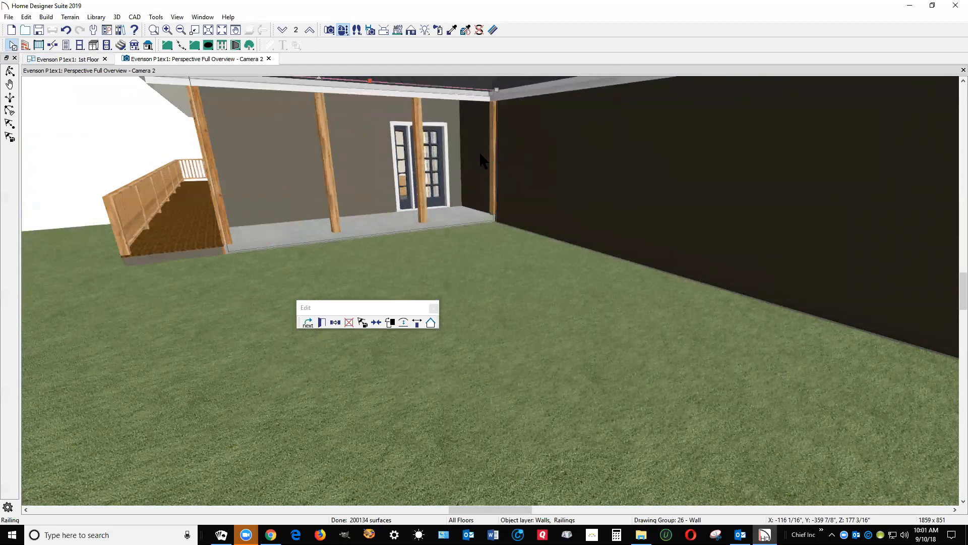
{"action": "double_click", "coordinate": [487, 160]}
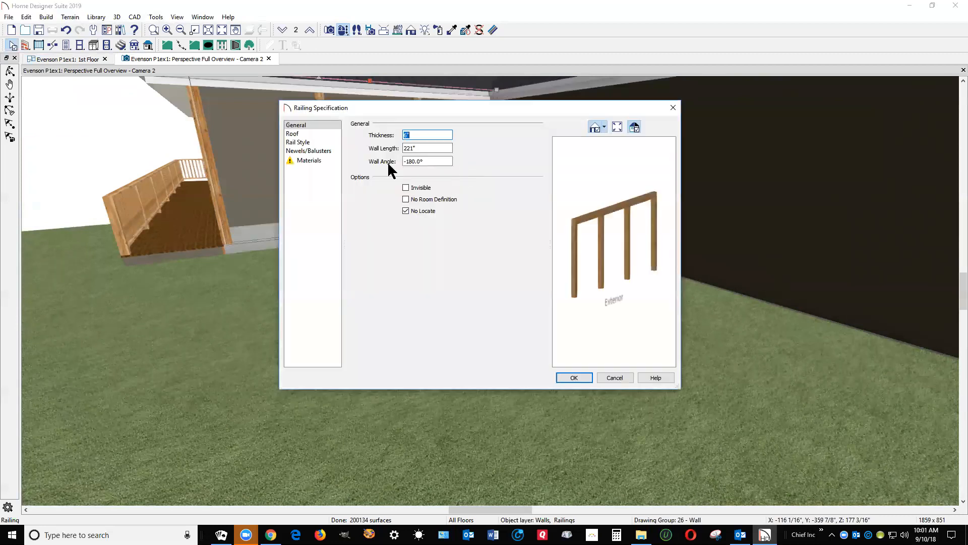
{"action": "left_click", "coordinate": [306, 143]}
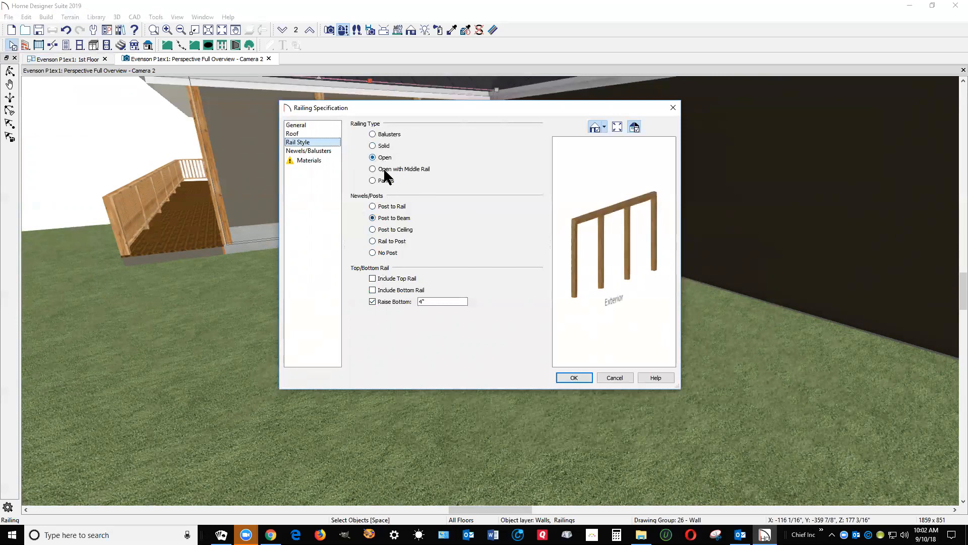
{"action": "left_click", "coordinate": [373, 253]}
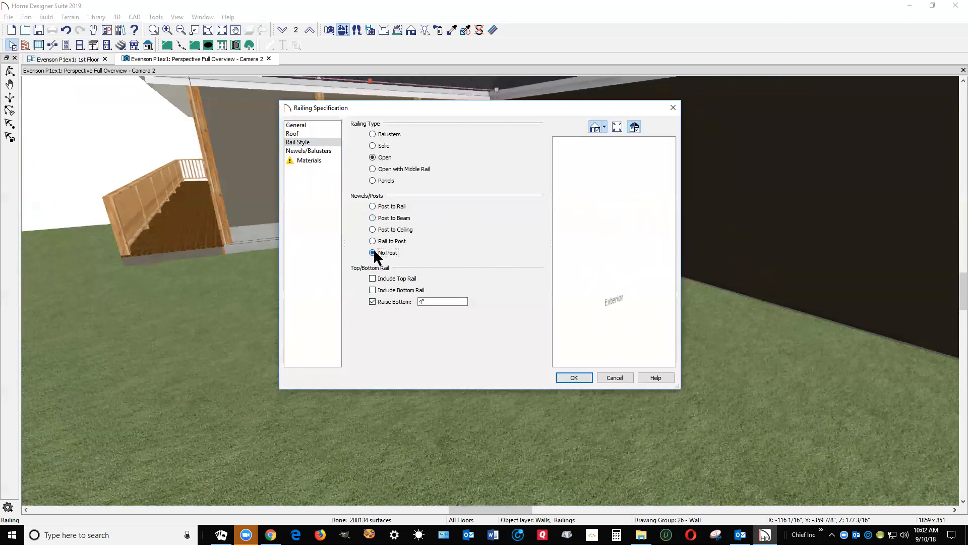
{"action": "left_click", "coordinate": [374, 218]}
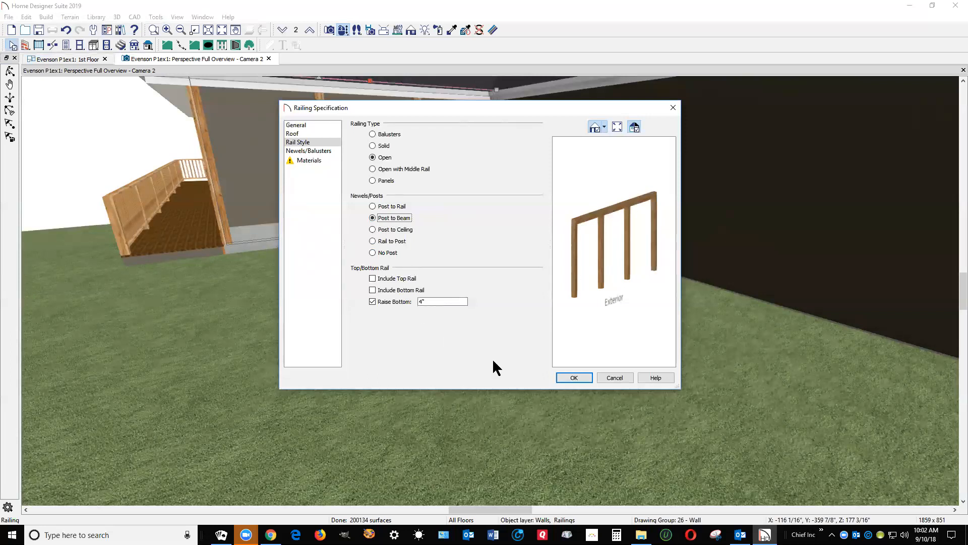
{"action": "left_click", "coordinate": [578, 379]}
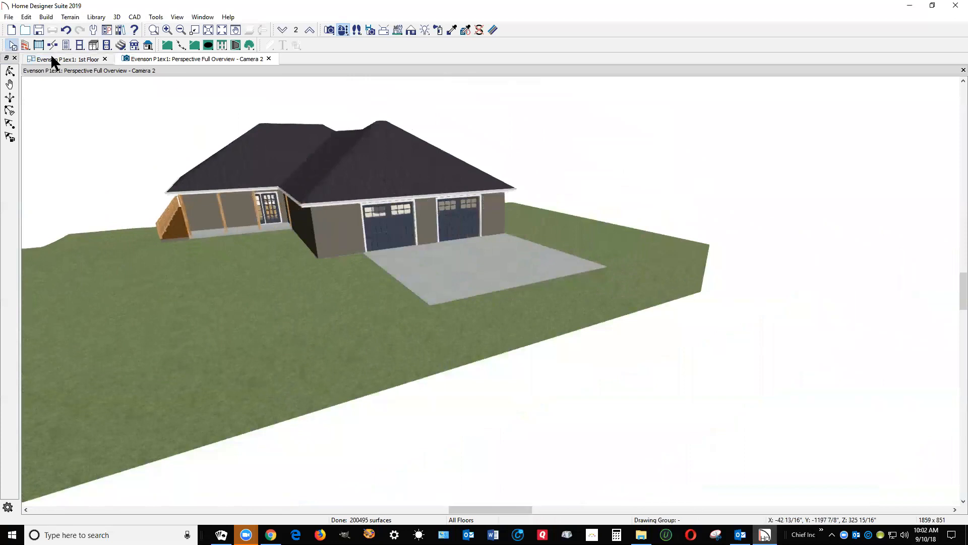
- Orbit the perspective overview around to the rear deck and examine the ground along the lower level
{"action": "left_click", "coordinate": [10, 73]}
{"action": "left_click_drag", "start_coordinate": [489, 201], "coordinate": [141, 220]}
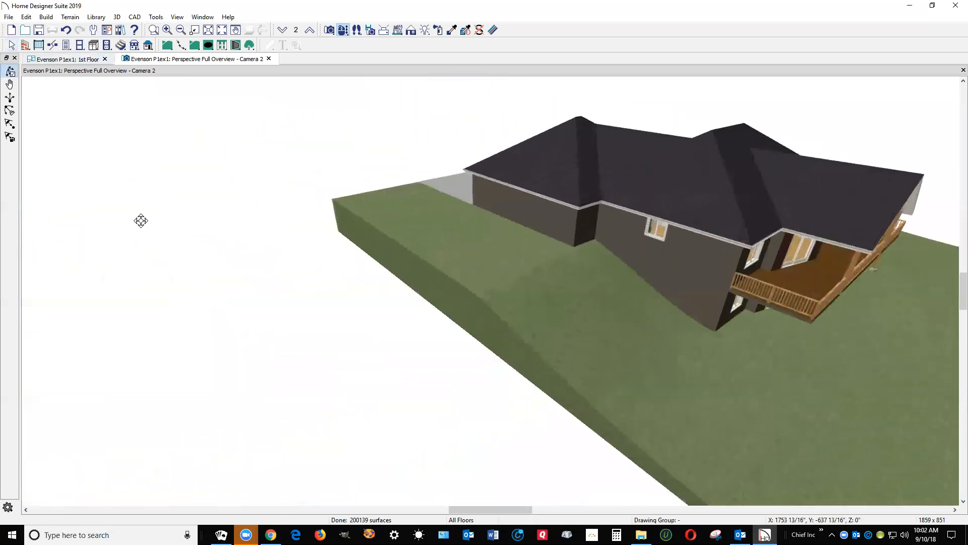
{"action": "left_click_drag", "start_coordinate": [869, 274], "coordinate": [869, 253]}
{"action": "key", "text": "space"}
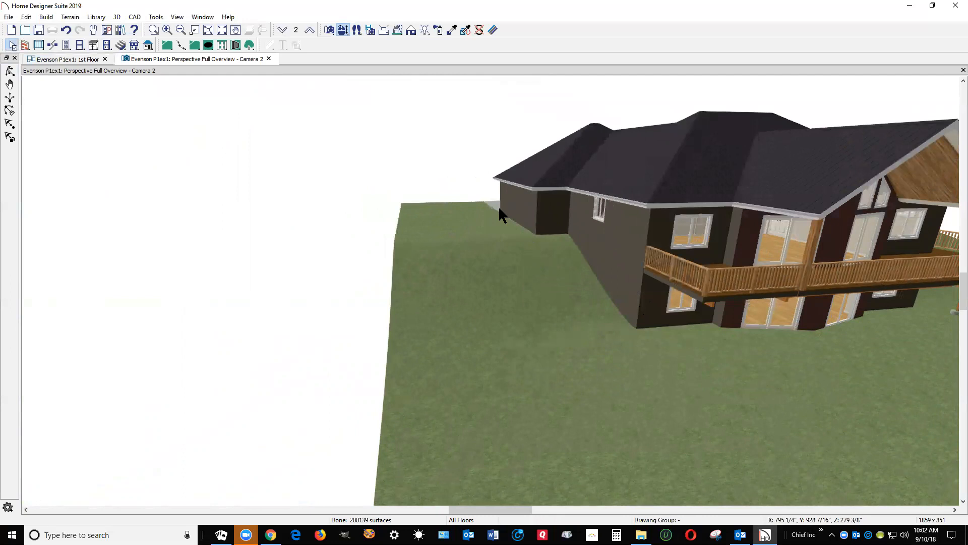
{"action": "scroll", "coordinate": [580, 196], "scroll_direction": "down", "scroll_amount": 1}
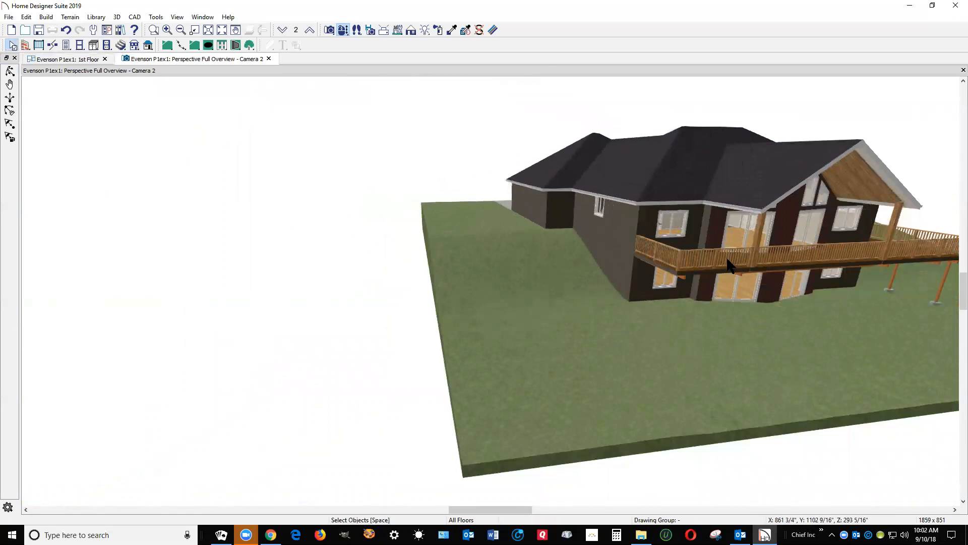
- On the 2nd floor plan, set the elevation of the flat terrain region behind the house to -11 inches and check the overview
{"action": "key", "text": "ctrl+Tab"}
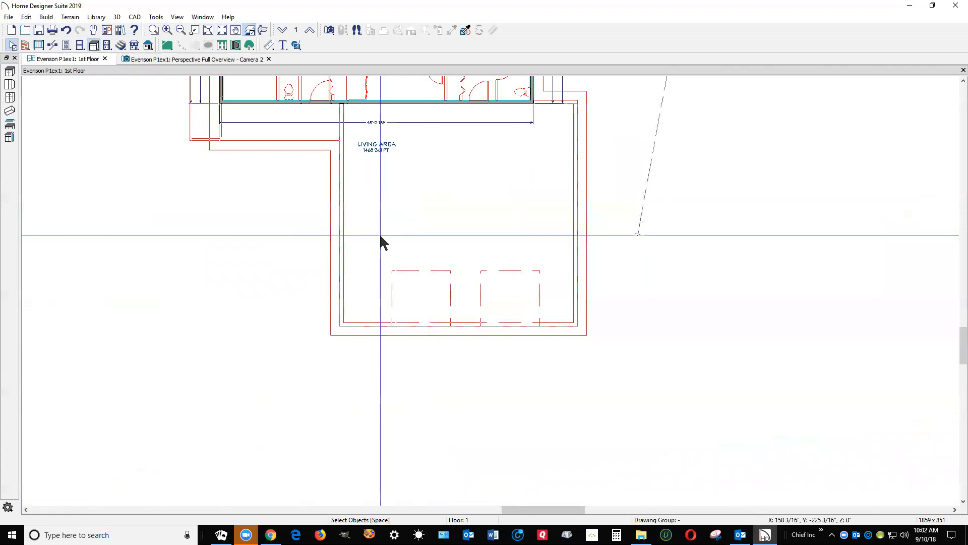
{"action": "scroll", "coordinate": [533, 342], "scroll_direction": "down", "scroll_amount": 5}
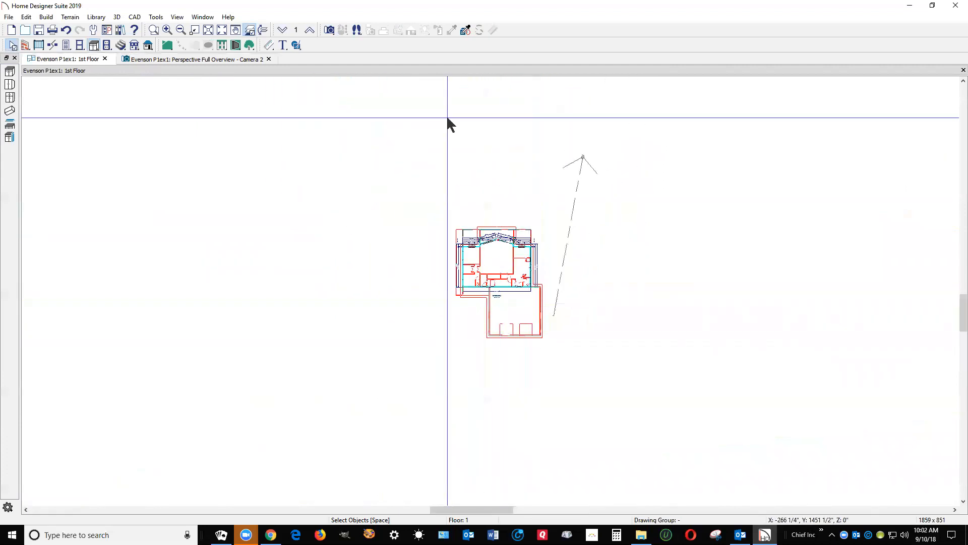
{"action": "left_click", "coordinate": [310, 31]}
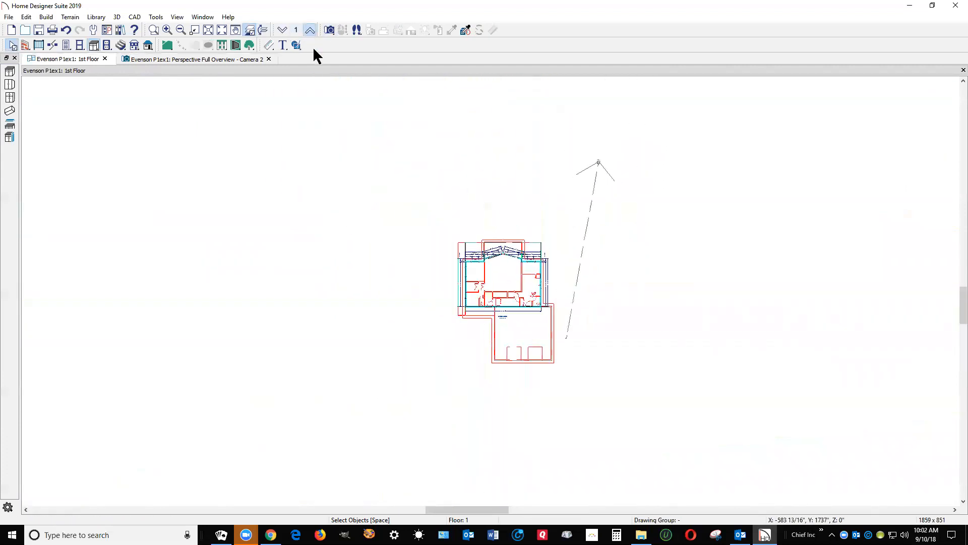
{"action": "scroll", "coordinate": [474, 237], "scroll_direction": "up", "scroll_amount": 2}
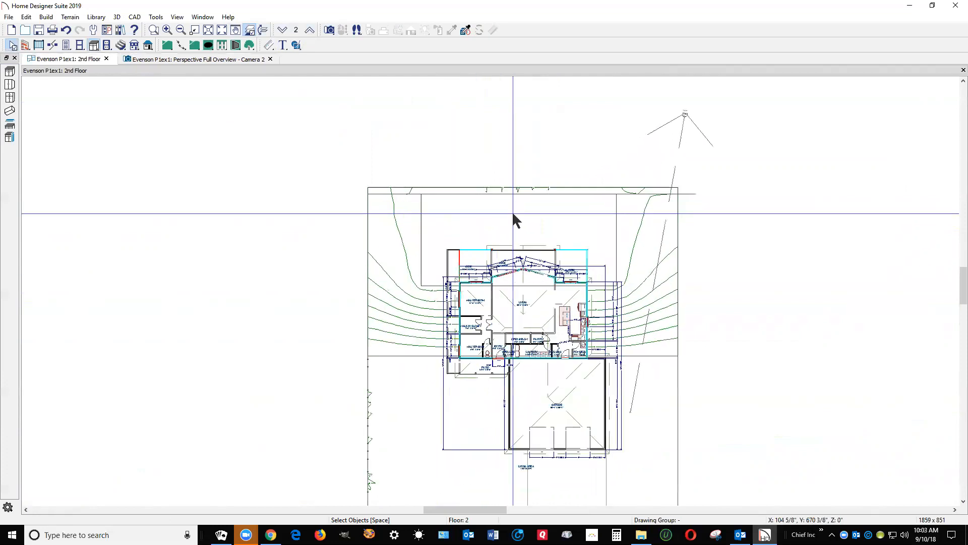
{"action": "left_click", "coordinate": [613, 225]}
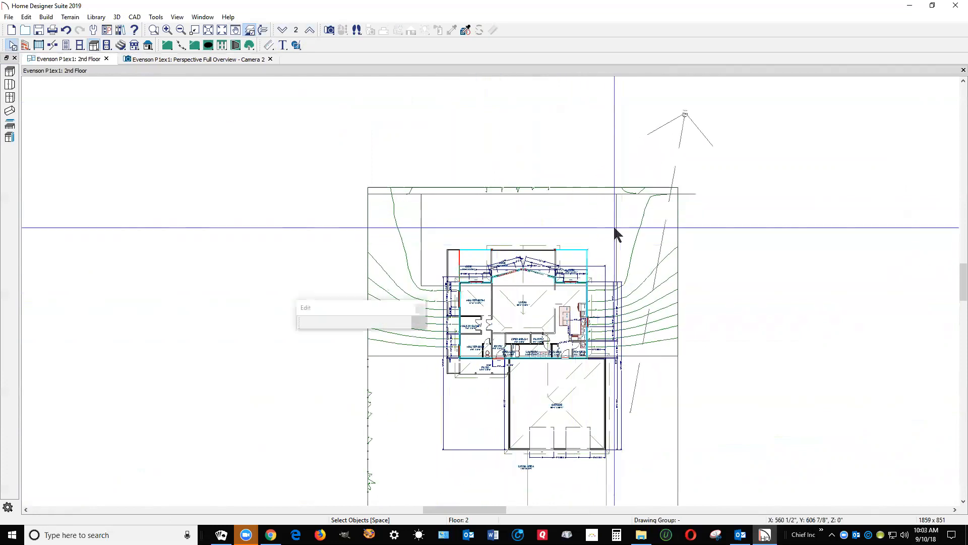
{"action": "double_click", "coordinate": [603, 216]}
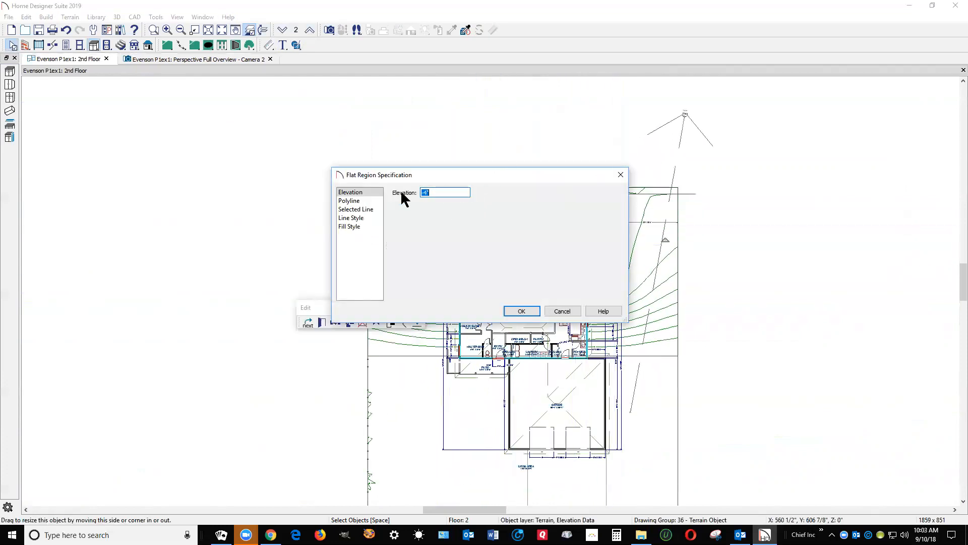
{"action": "type", "text": "-4"}
{"action": "type", "text": "-11"}
{"action": "left_click", "coordinate": [521, 311]}
{"action": "left_click", "coordinate": [764, 281]}
{"action": "key", "text": "ctrl+Tab"}
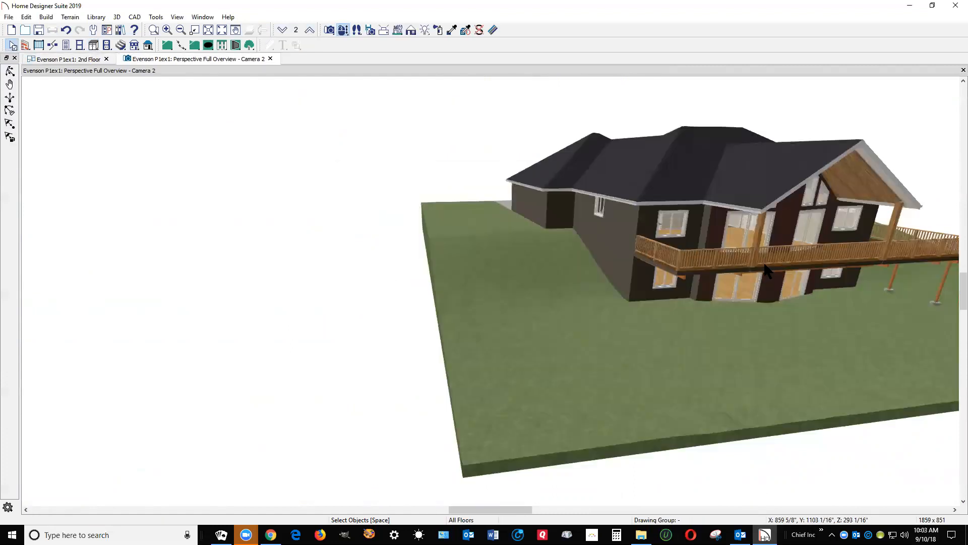
- Set the rear flat region's elevation to -24 inches and rebuild the terrain in the perspective overview
{"action": "key", "text": "ctrl+Tab"}
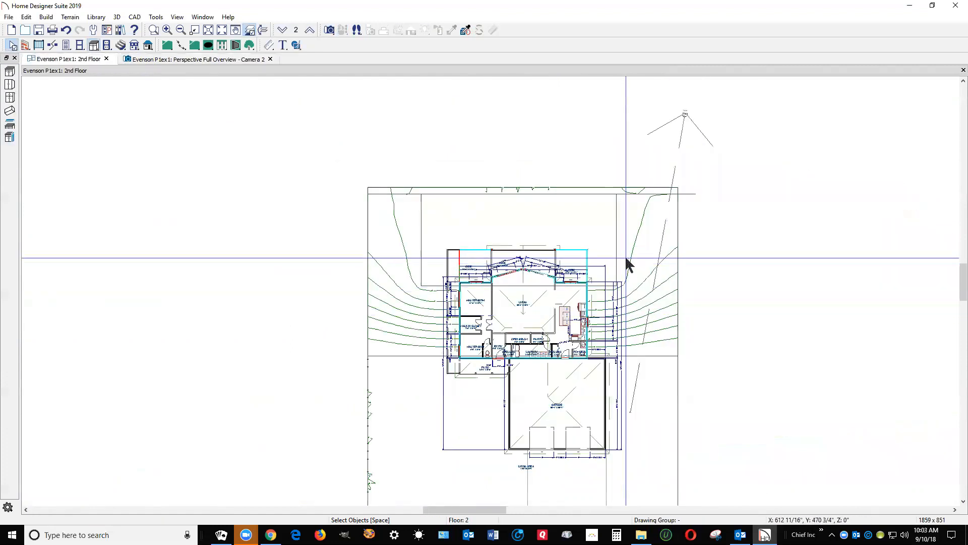
{"action": "double_click", "coordinate": [618, 242]}
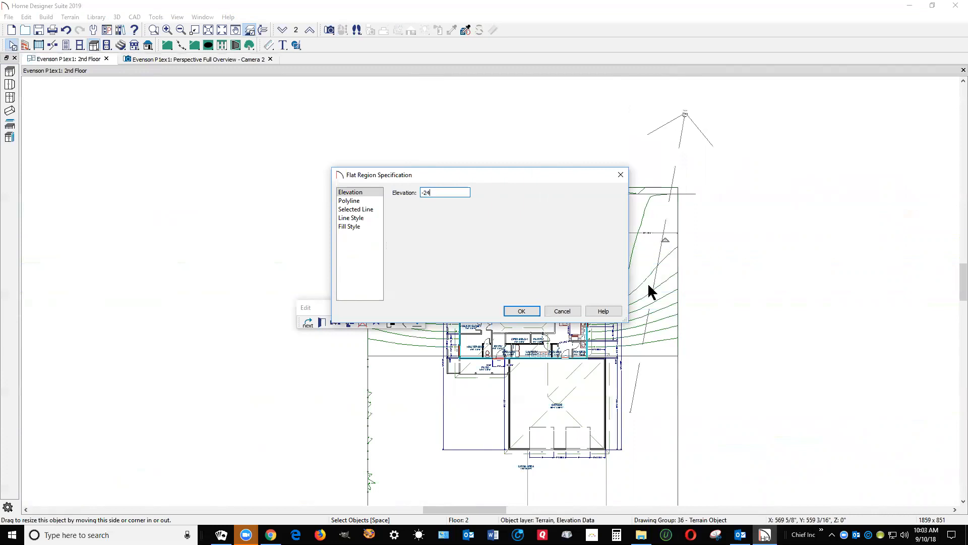
{"action": "left_click", "coordinate": [521, 311]}
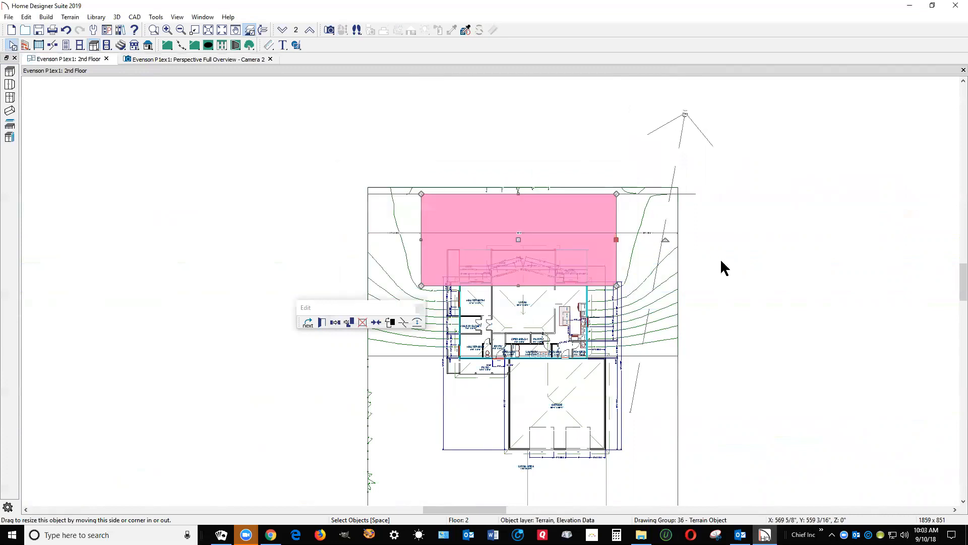
{"action": "key", "text": "ctrl+Tab"}
{"action": "key", "text": "Escape"}
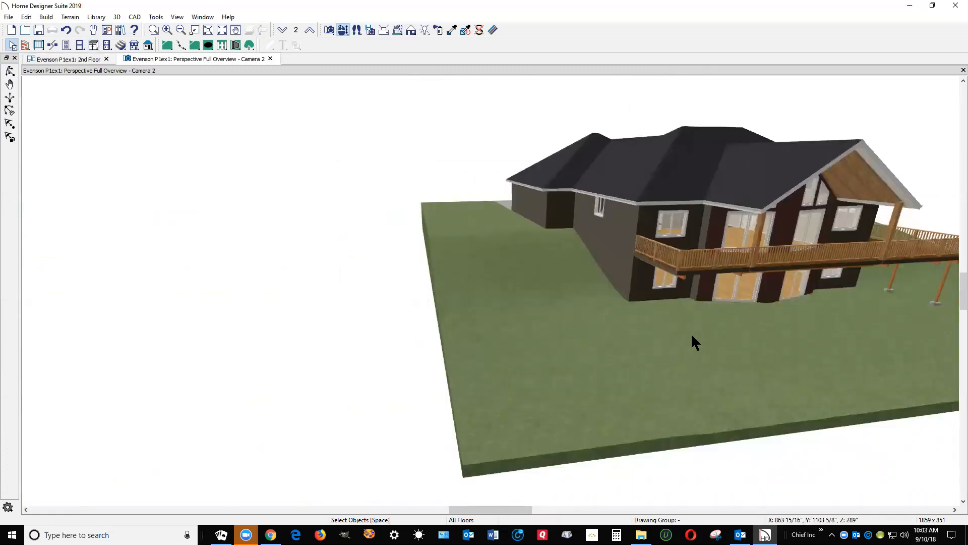
{"action": "left_click", "coordinate": [70, 17]}
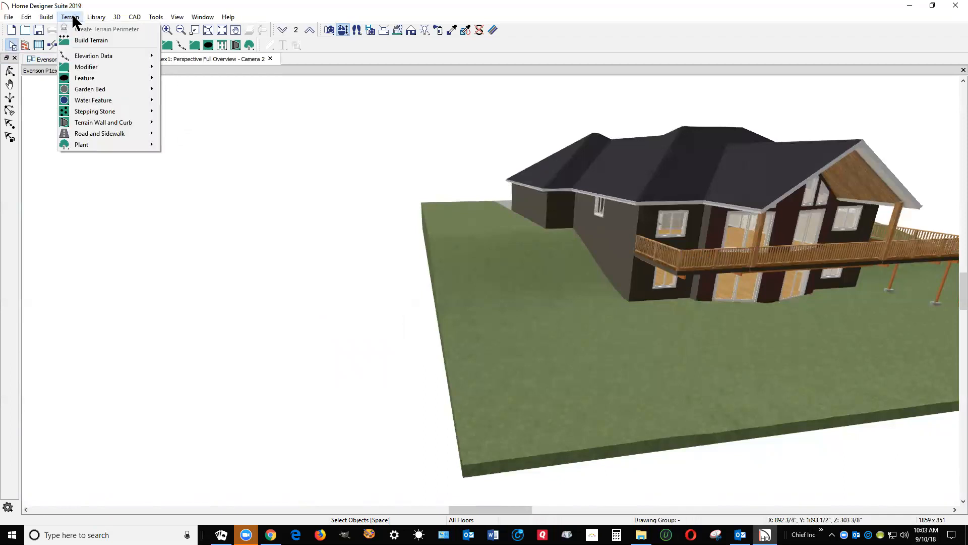
{"action": "left_click", "coordinate": [113, 40]}
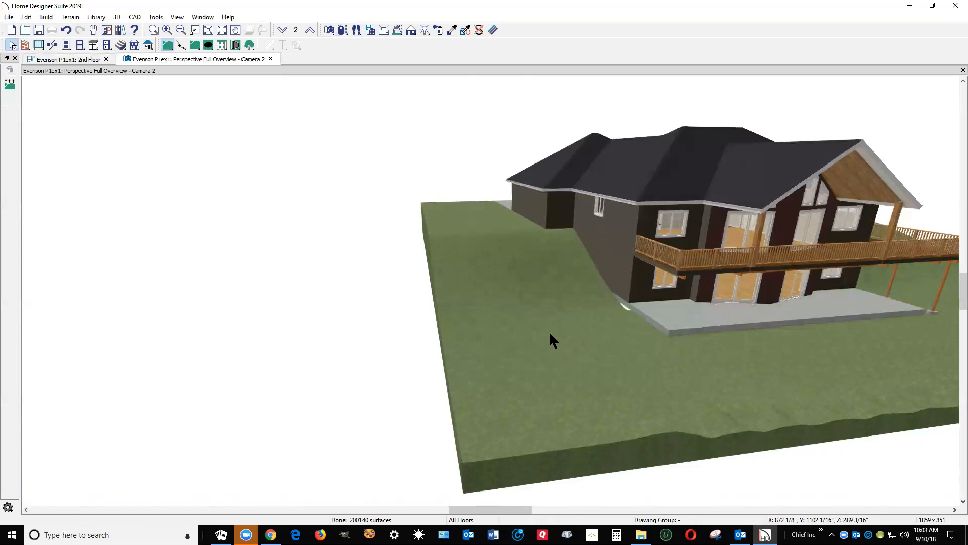
{"action": "key", "text": "ctrl+Tab"}
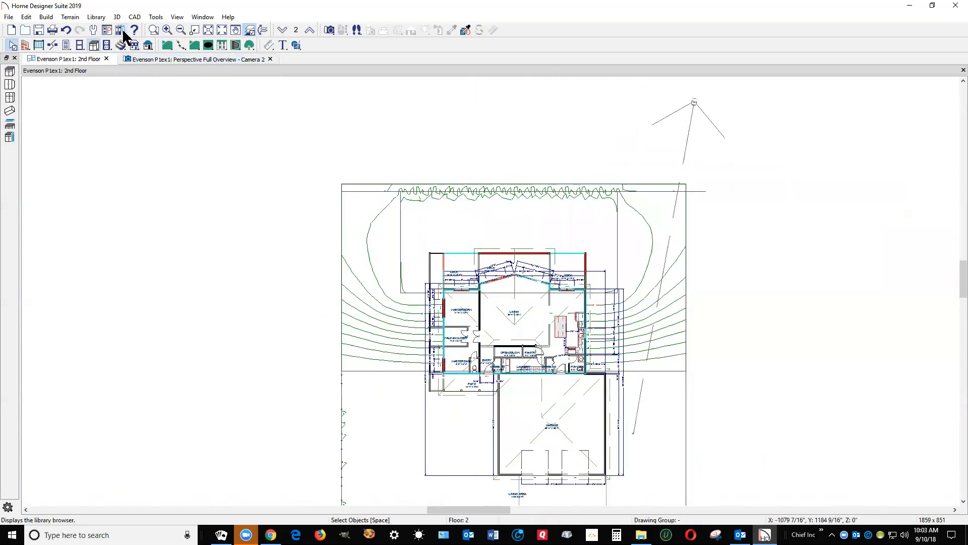
{"action": "left_click", "coordinate": [71, 17]}
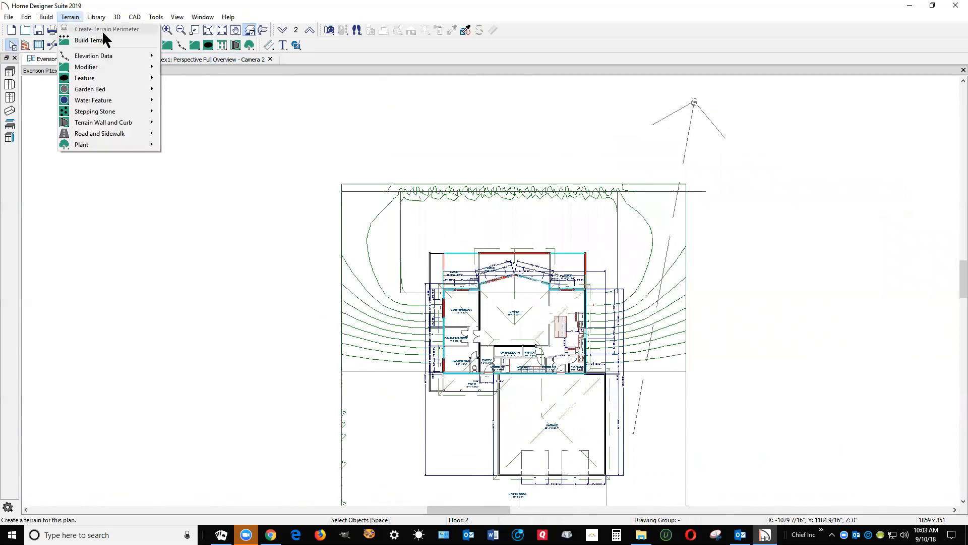
{"action": "left_click", "coordinate": [107, 45]}
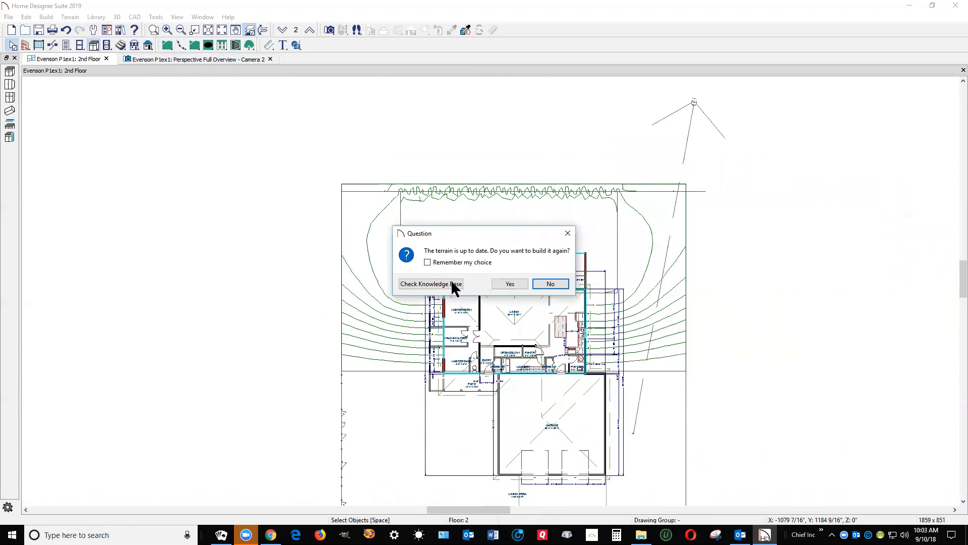
{"action": "left_click", "coordinate": [558, 283]}
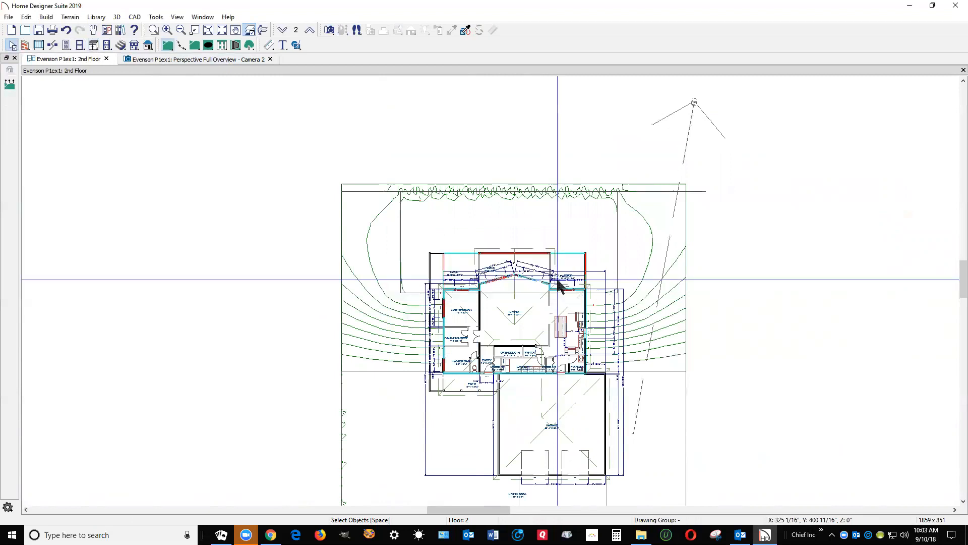
- Review the terrain perimeter's building pad and clipping settings on the 2nd floor plan, leaving them as they are
{"action": "left_click", "coordinate": [341, 207]}
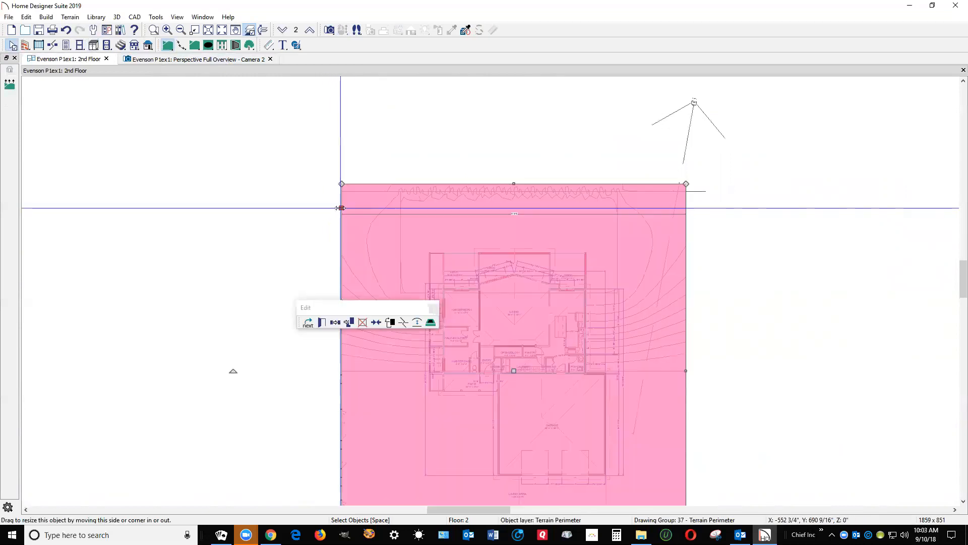
{"action": "left_click", "coordinate": [321, 322]}
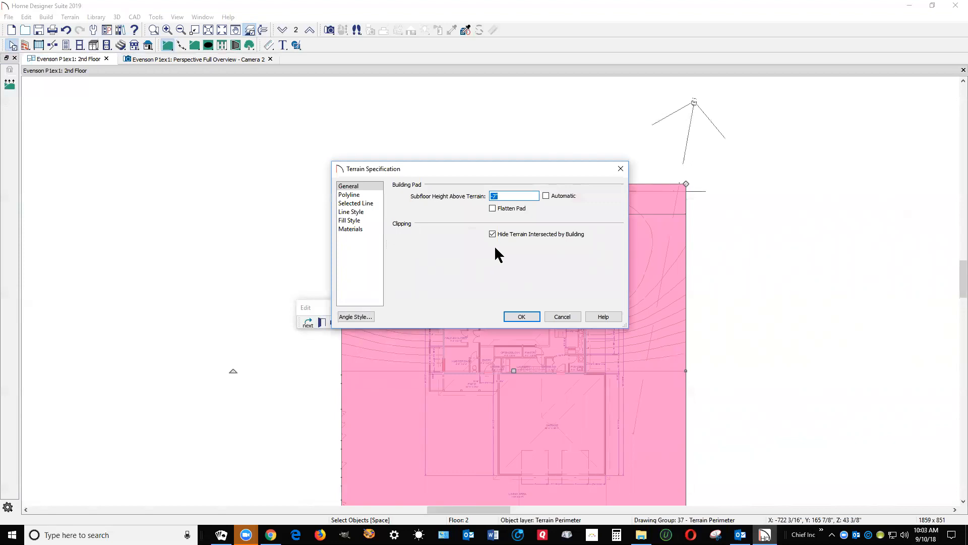
{"action": "left_click", "coordinate": [550, 315]}
{"action": "key", "text": "Escape"}
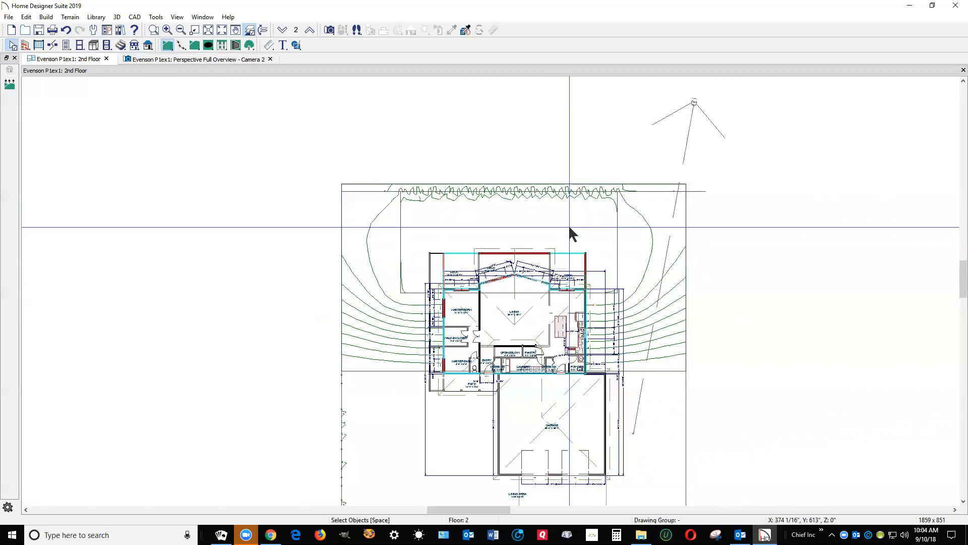
- Set the elevation of the flat region behind the house to -6 inches
{"action": "scroll", "coordinate": [578, 200], "scroll_direction": "up", "scroll_amount": 2}
{"action": "double_click", "coordinate": [633, 249]}
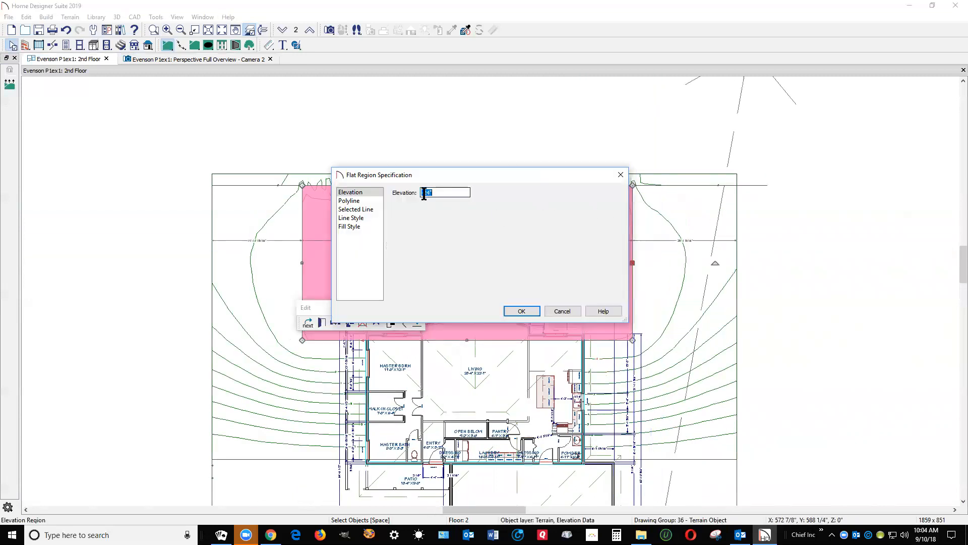
{"action": "type", "text": "-6"}
{"action": "left_click", "coordinate": [521, 310]}
{"action": "key", "text": "Escape"}
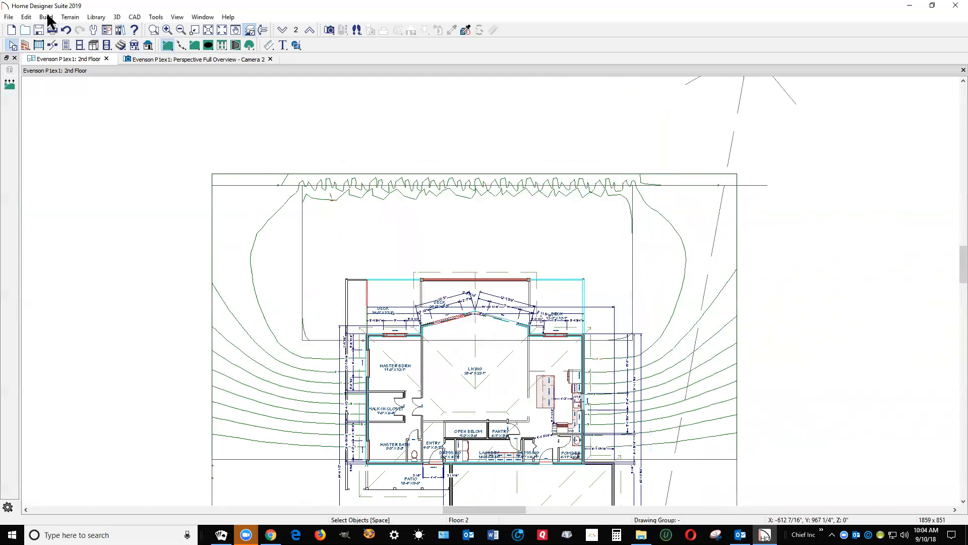
- Rebuild the terrain from the 2nd floor plan and check the rear slab in the perspective overview
{"action": "left_click", "coordinate": [46, 16]}
{"action": "mouse_move", "coordinate": [76, 20]}
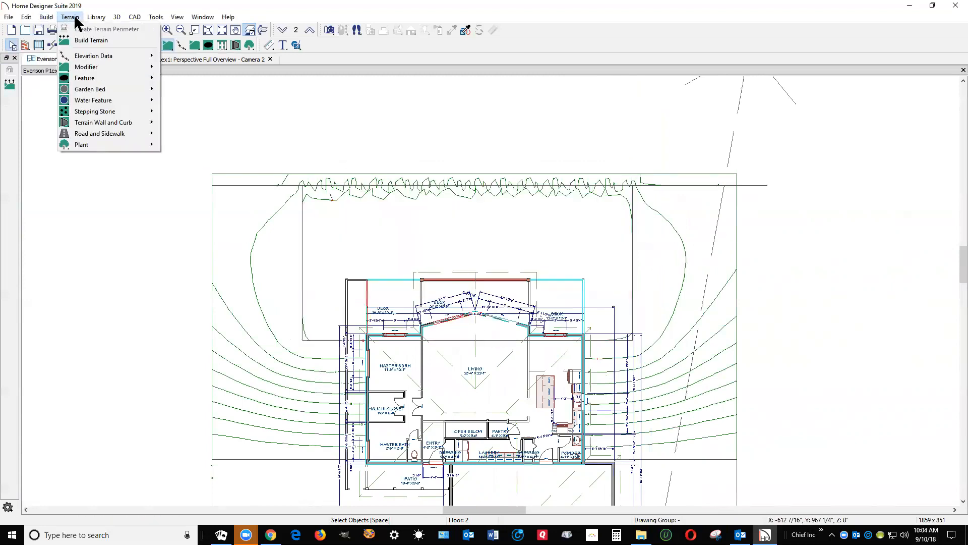
{"action": "left_click", "coordinate": [82, 42]}
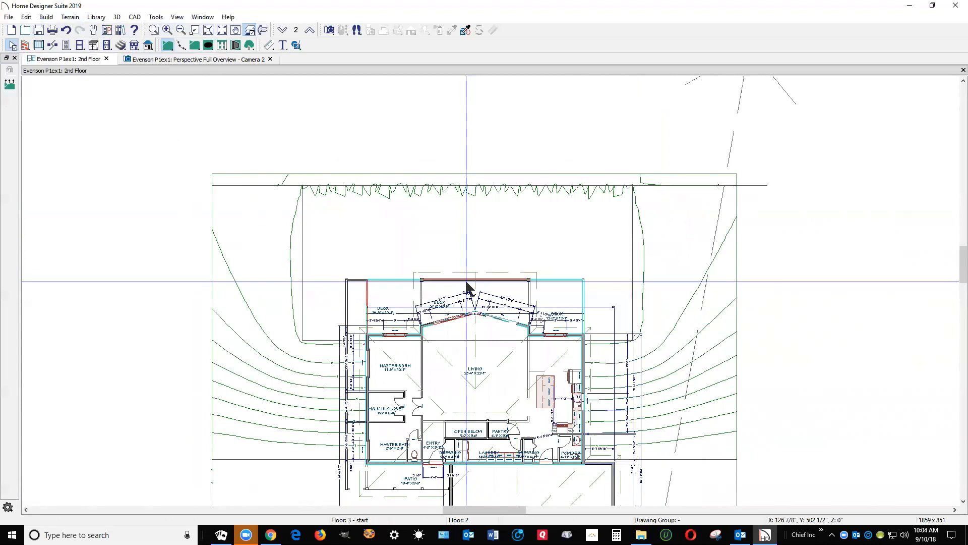
{"action": "key", "text": "ctrl+Tab"}
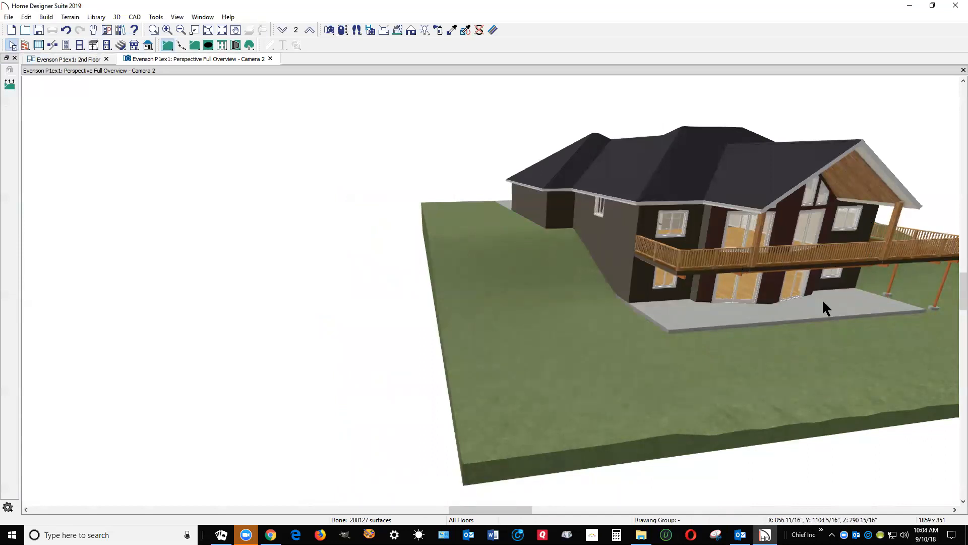
- Examine the rear deck in the perspective overview and compare its layout with the patio on the 1st and 2nd floor plans
{"action": "scroll", "coordinate": [787, 254], "scroll_direction": "up", "scroll_amount": 2}
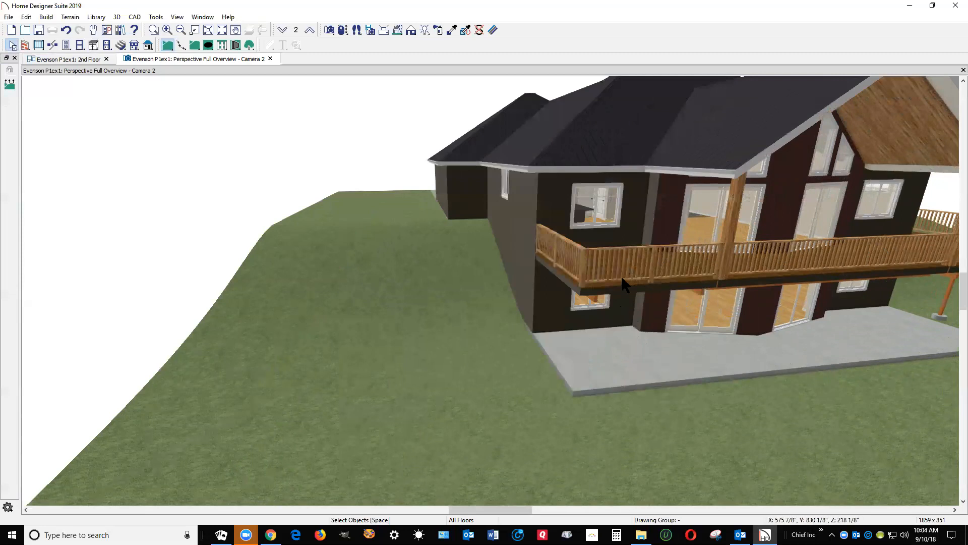
{"action": "key", "text": "ctrl+Tab"}
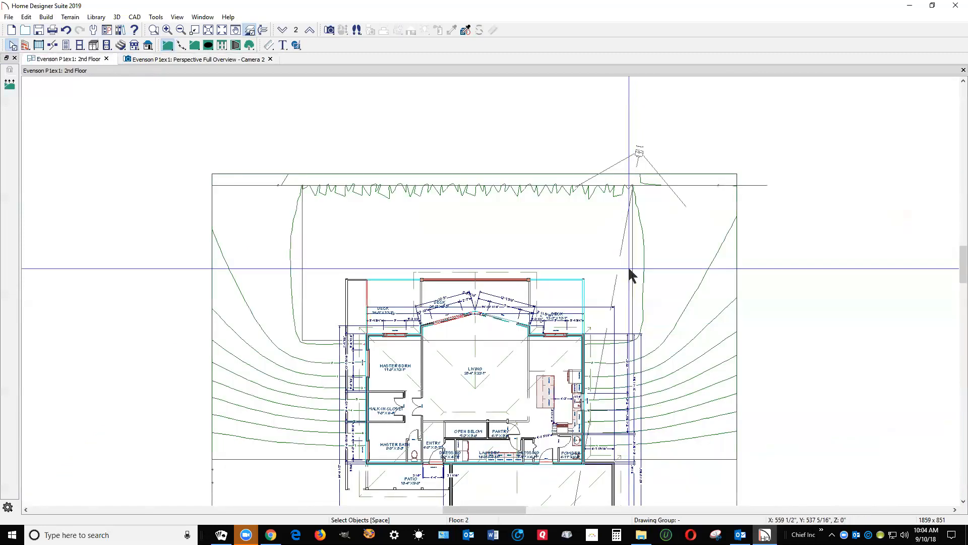
{"action": "scroll", "coordinate": [531, 126], "scroll_direction": "down", "scroll_amount": 2}
{"action": "scroll", "coordinate": [460, 266], "scroll_direction": "up", "scroll_amount": 2}
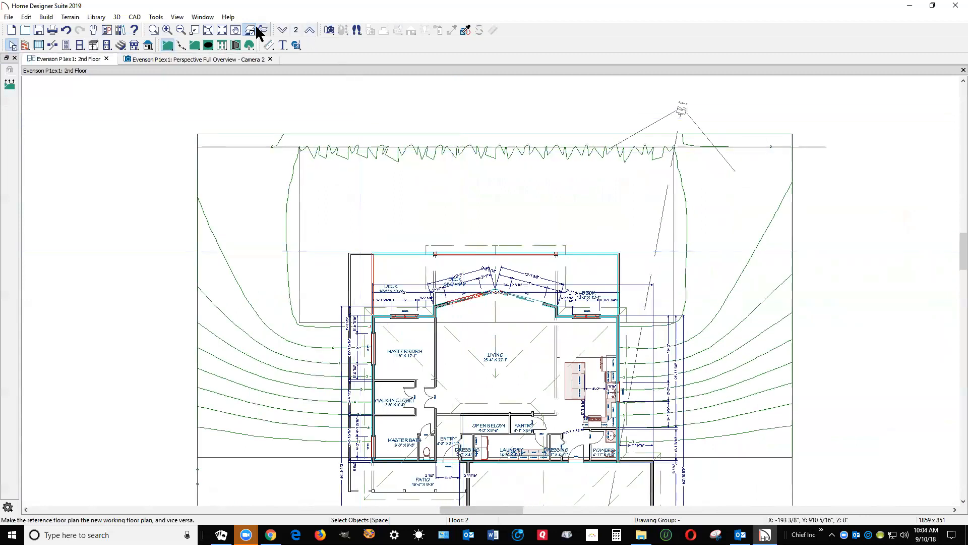
{"action": "left_click", "coordinate": [283, 30]}
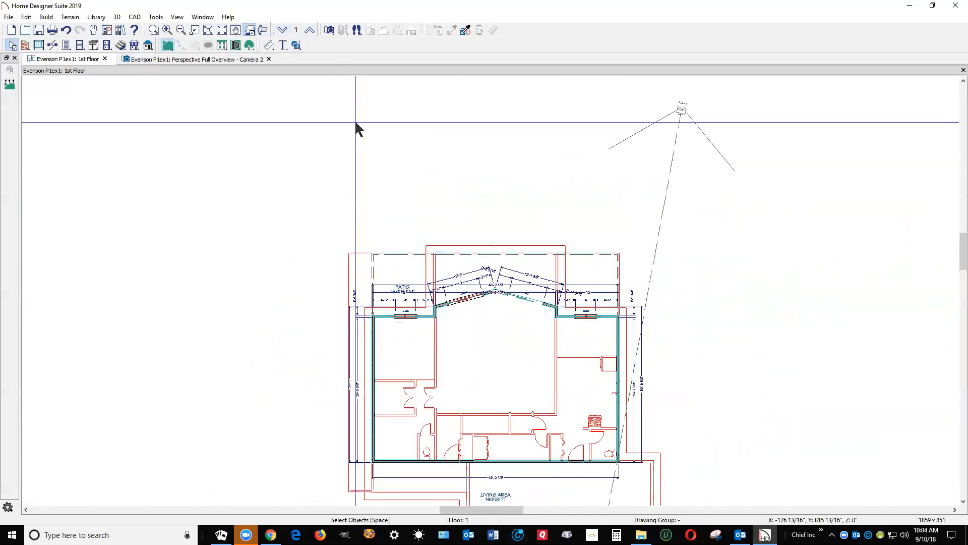
{"action": "scroll", "coordinate": [501, 209], "scroll_direction": "up", "scroll_amount": 2}
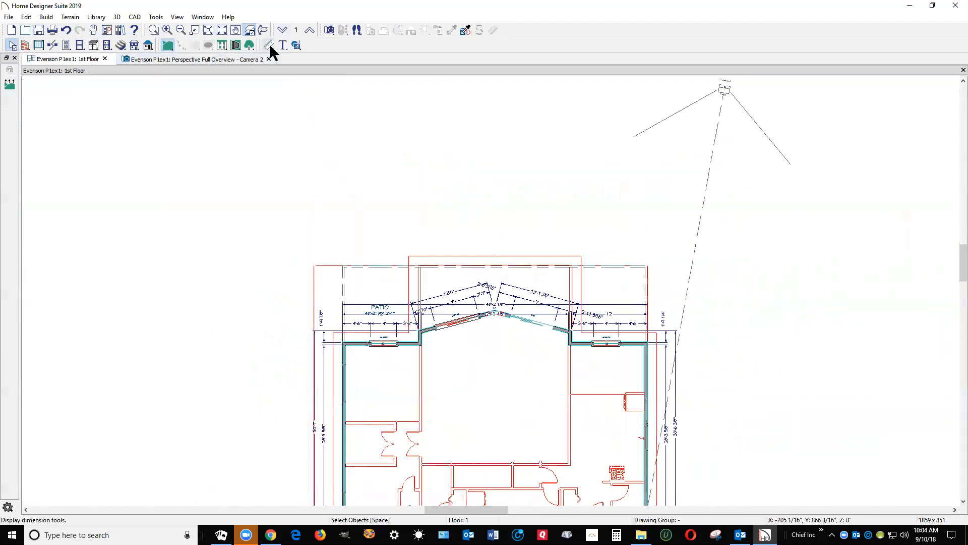
{"action": "left_click", "coordinate": [309, 30]}
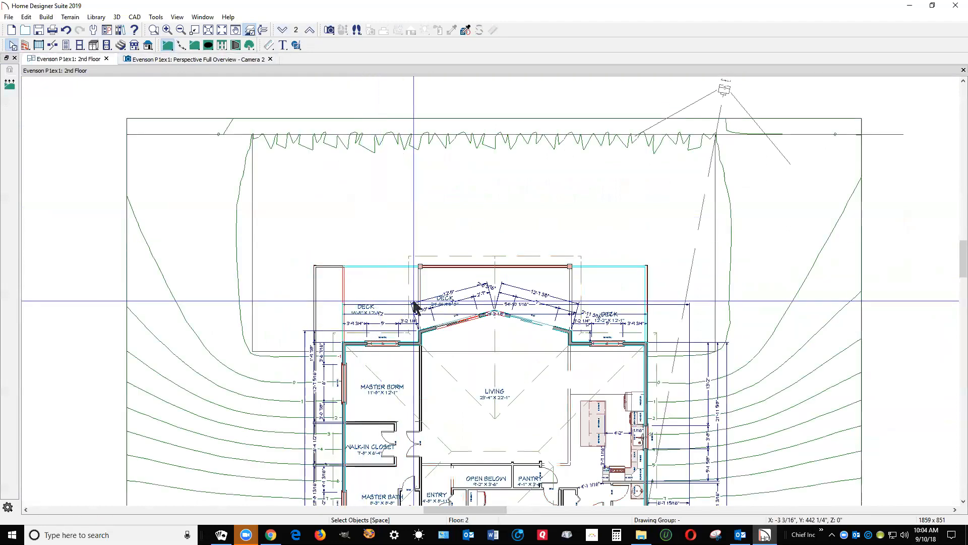
{"action": "scroll", "coordinate": [417, 307], "scroll_direction": "up", "scroll_amount": 3}
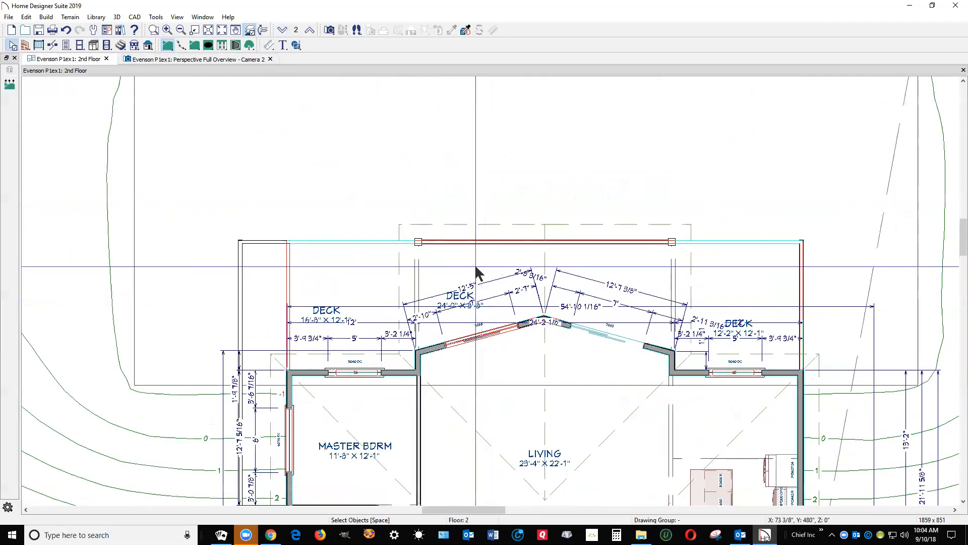
- Change the room type of the deck behind the master bedroom to Balcony
{"action": "left_click", "coordinate": [383, 266]}
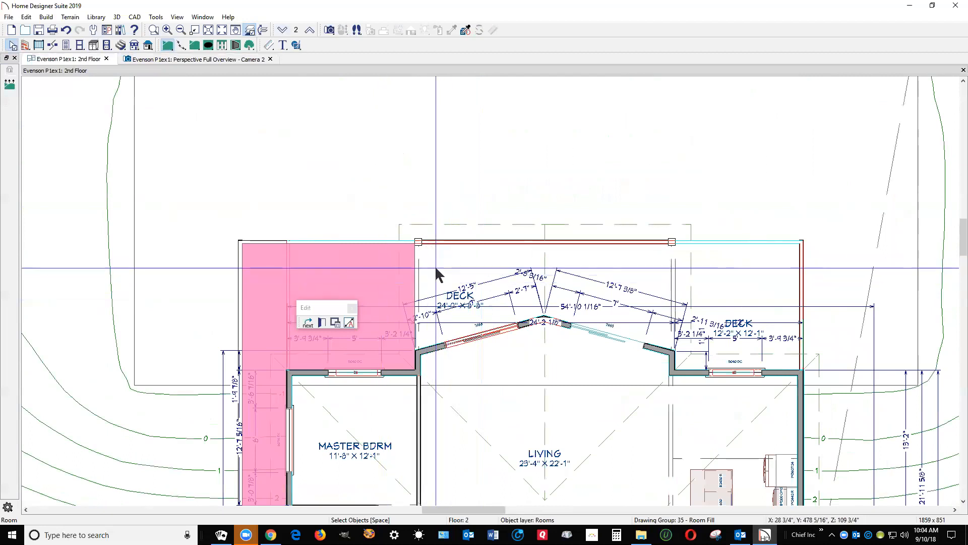
{"action": "left_click", "coordinate": [320, 319]}
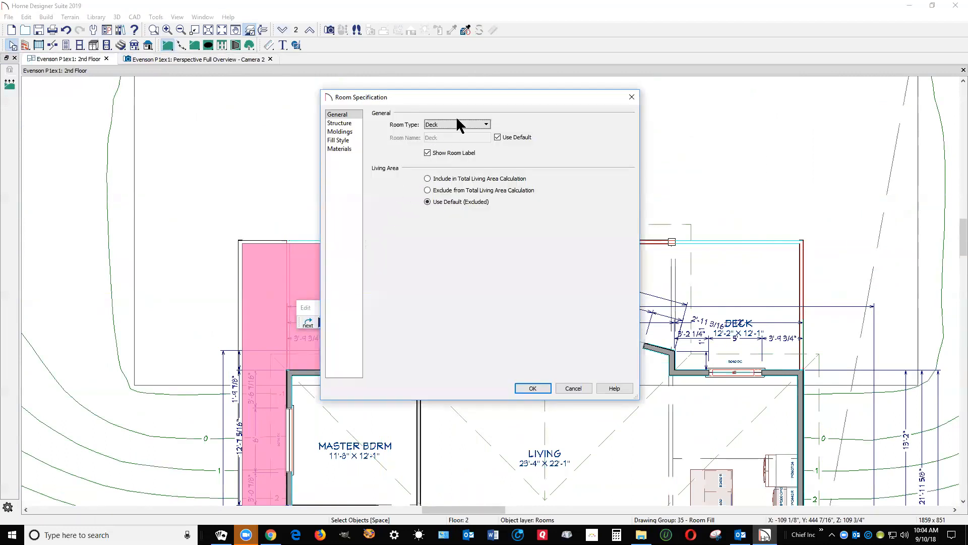
{"action": "left_click", "coordinate": [459, 124]}
{"action": "left_click", "coordinate": [457, 151]}
{"action": "left_click", "coordinate": [542, 388]}
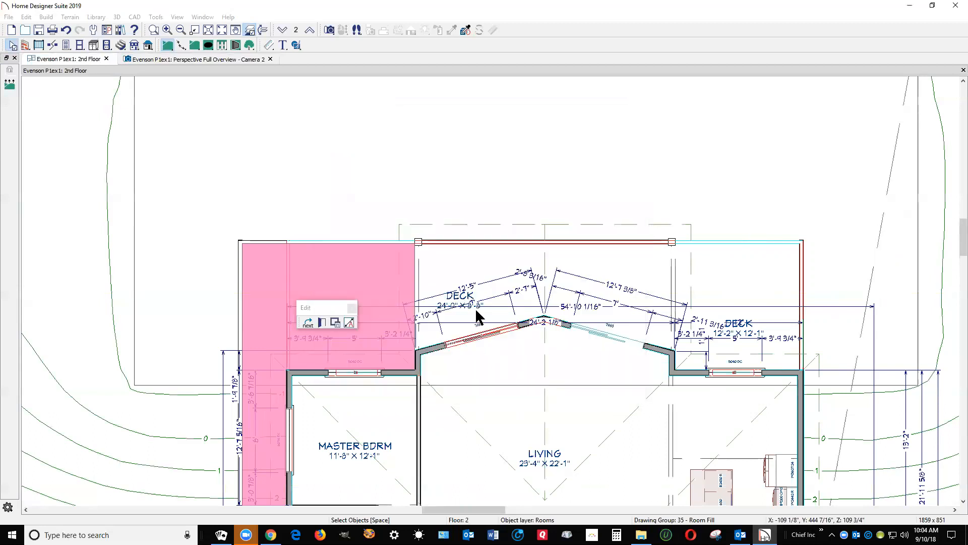
- Change the room type of the central deck behind the living room to Balcony
{"action": "double_click", "coordinate": [449, 270]}
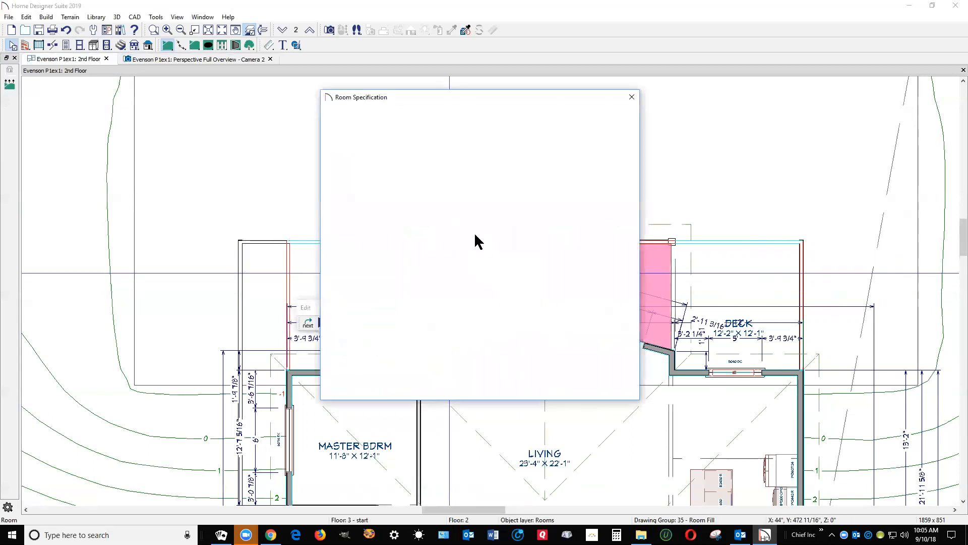
{"action": "left_click", "coordinate": [454, 124]}
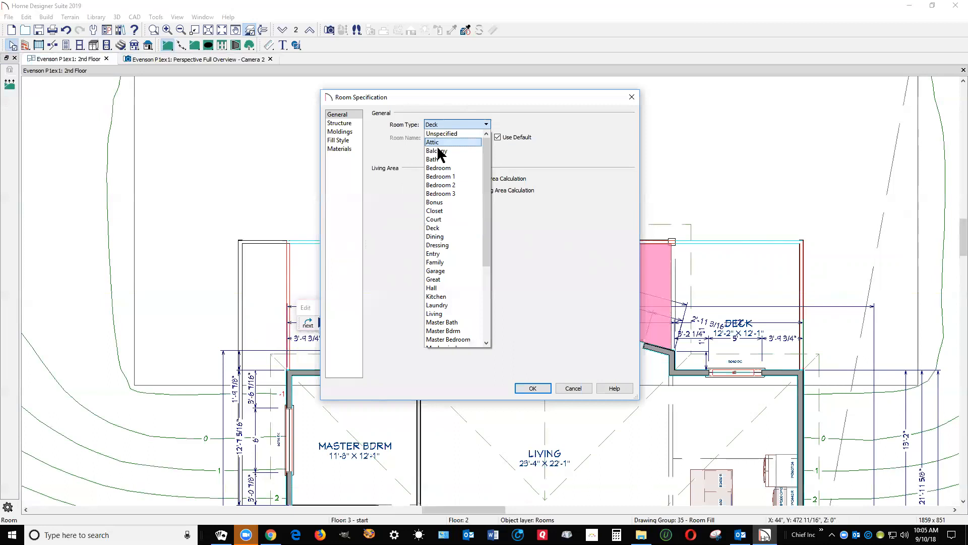
{"action": "left_click", "coordinate": [437, 150]}
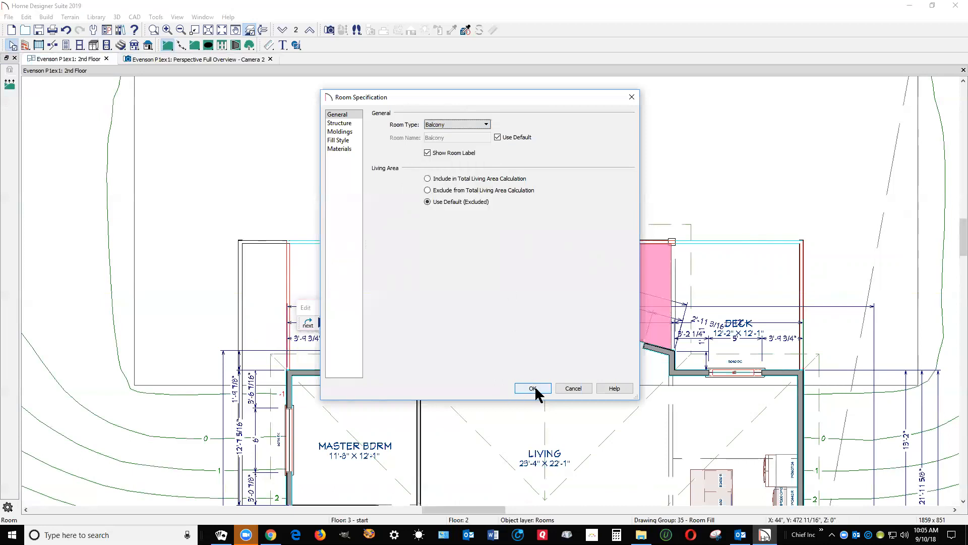
{"action": "left_click", "coordinate": [533, 388]}
- Change the room type of the remaining 12'-2" x 12'-1" deck on the kitchen side to Balcony
{"action": "double_click", "coordinate": [705, 295]}
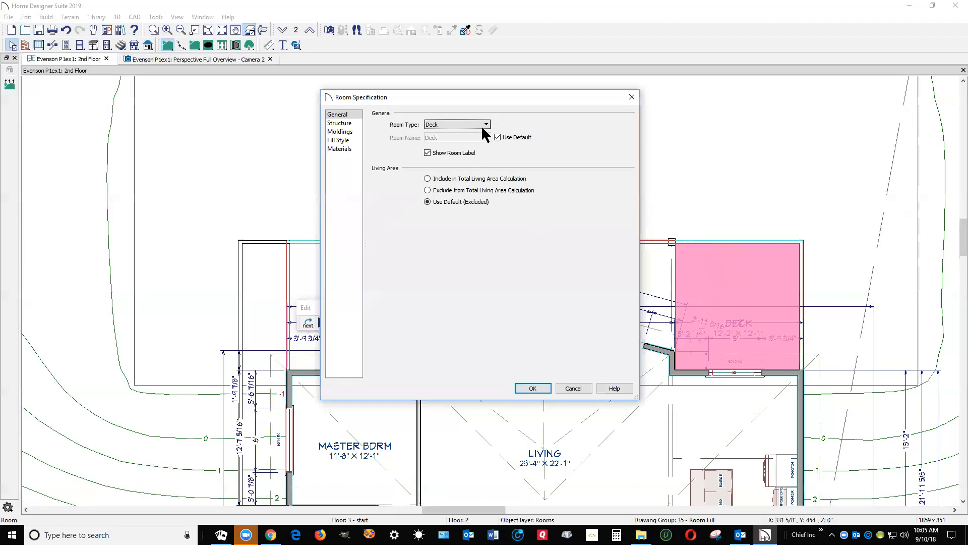
{"action": "left_click", "coordinate": [486, 125]}
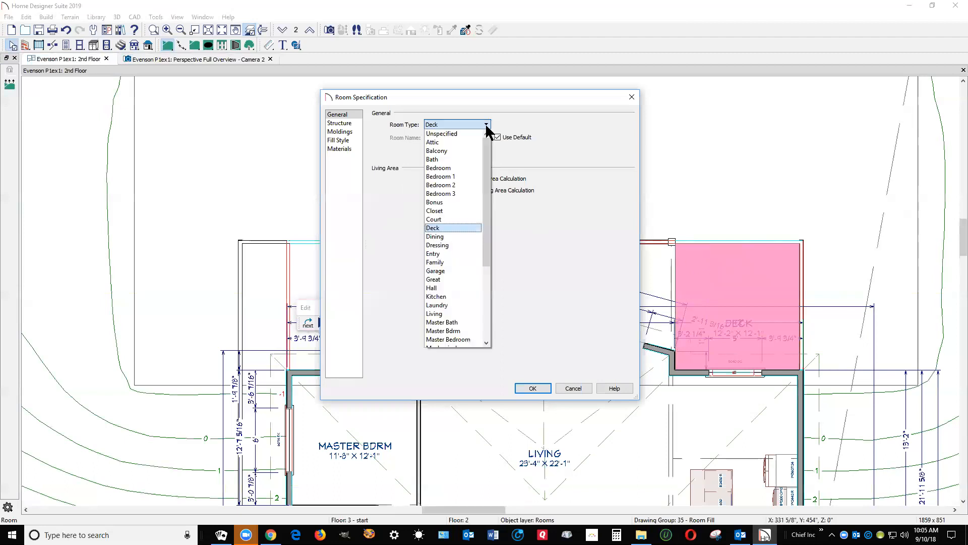
{"action": "left_click", "coordinate": [461, 151]}
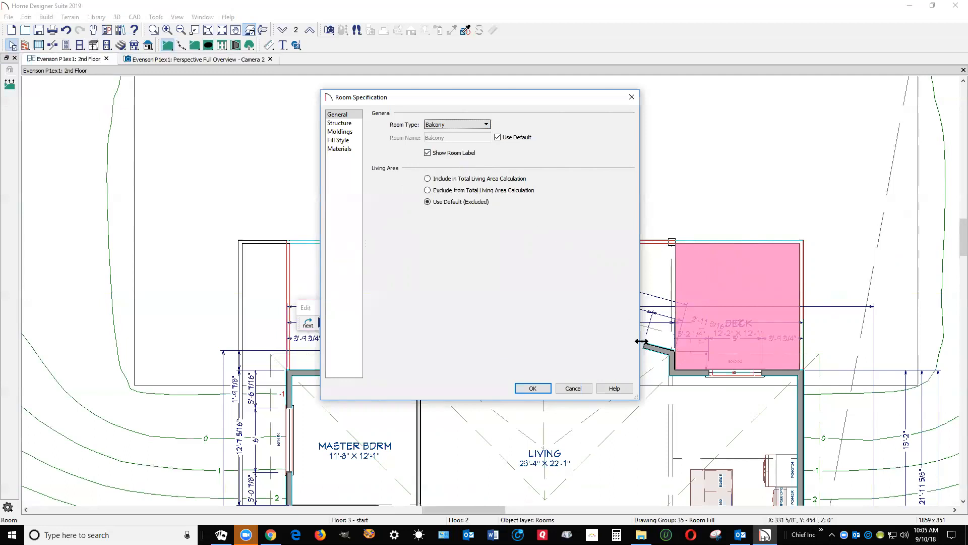
{"action": "left_click", "coordinate": [531, 389]}
{"action": "left_click", "coordinate": [727, 134]}
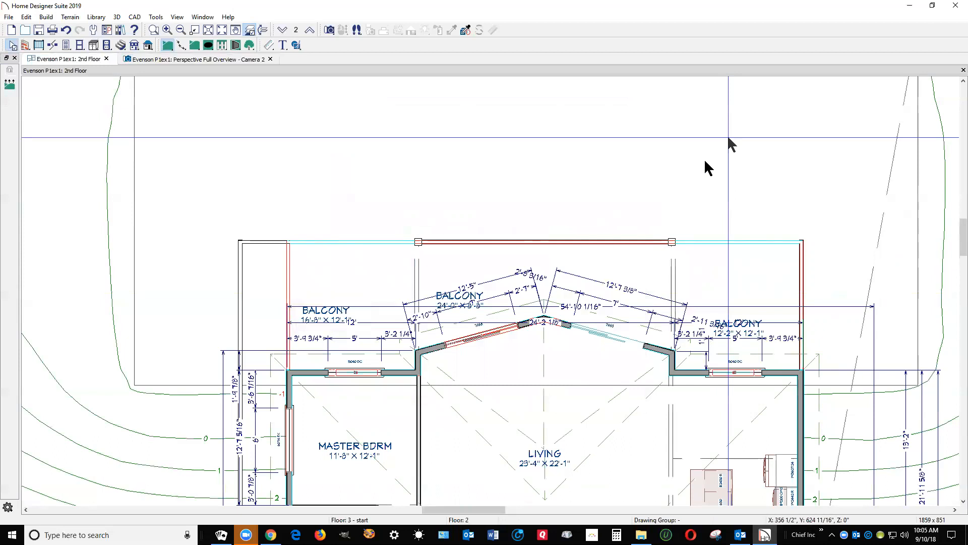
- Check the balconies in the perspective overview and bring up the 1st floor plan
{"action": "key", "text": "ctrl+Tab"}
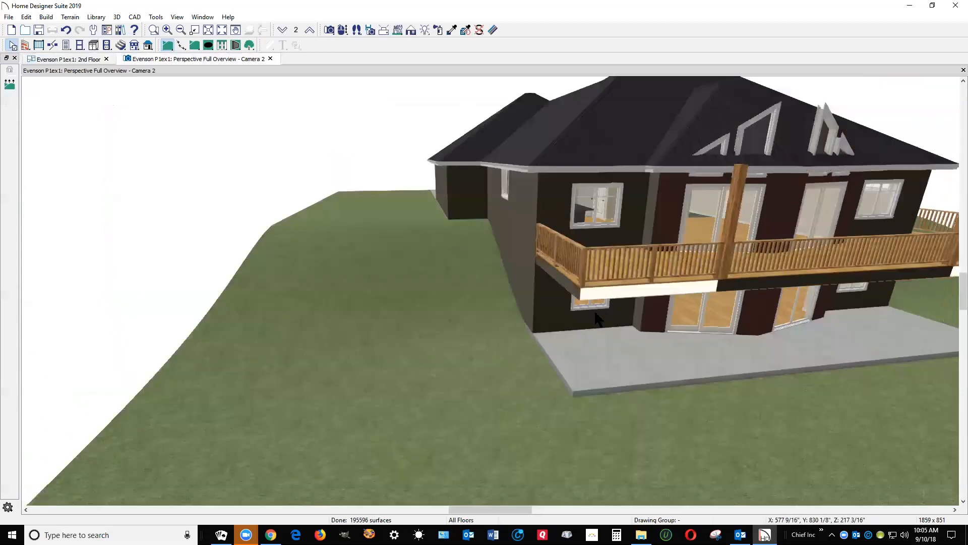
{"action": "key", "text": "ctrl+Tab"}
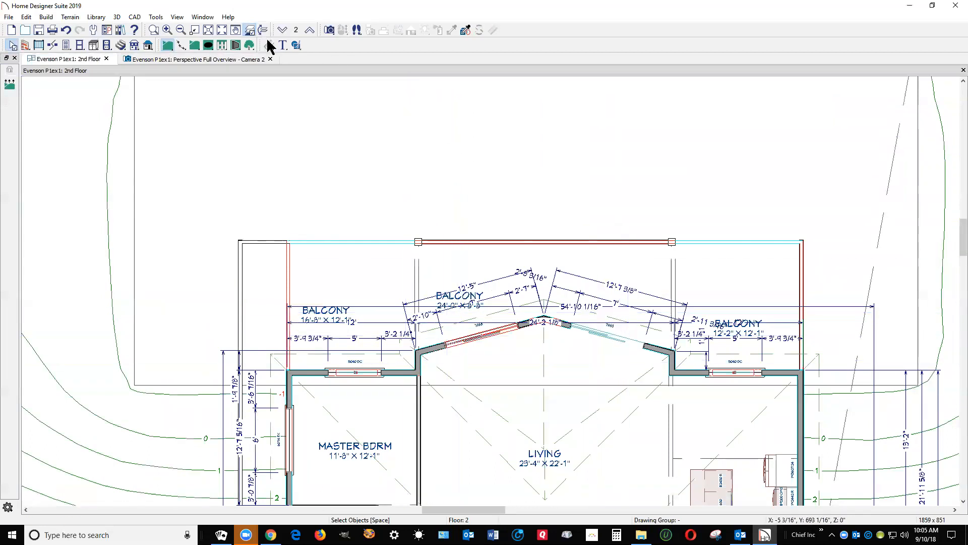
{"action": "left_click", "coordinate": [283, 30]}
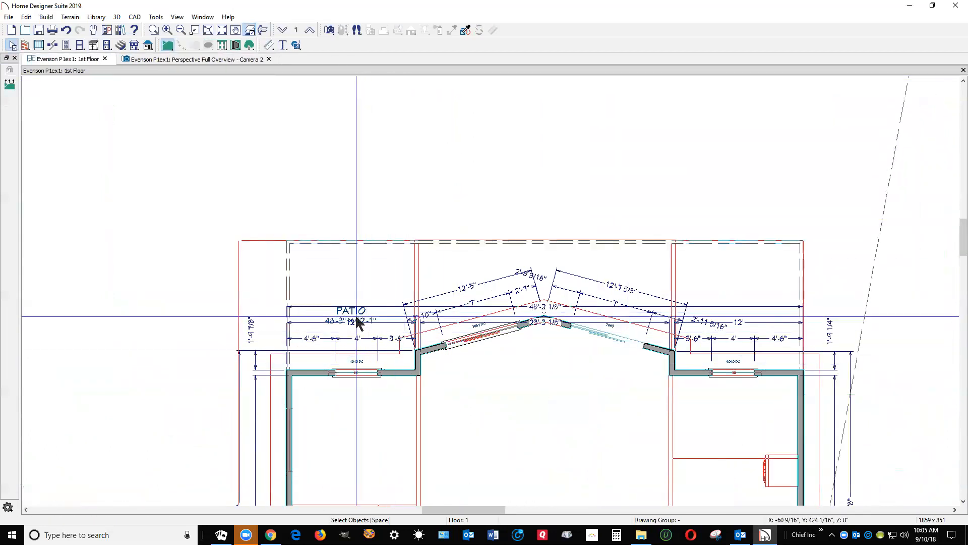
{"action": "left_click", "coordinate": [289, 275]}
{"action": "left_click", "coordinate": [289, 274]}
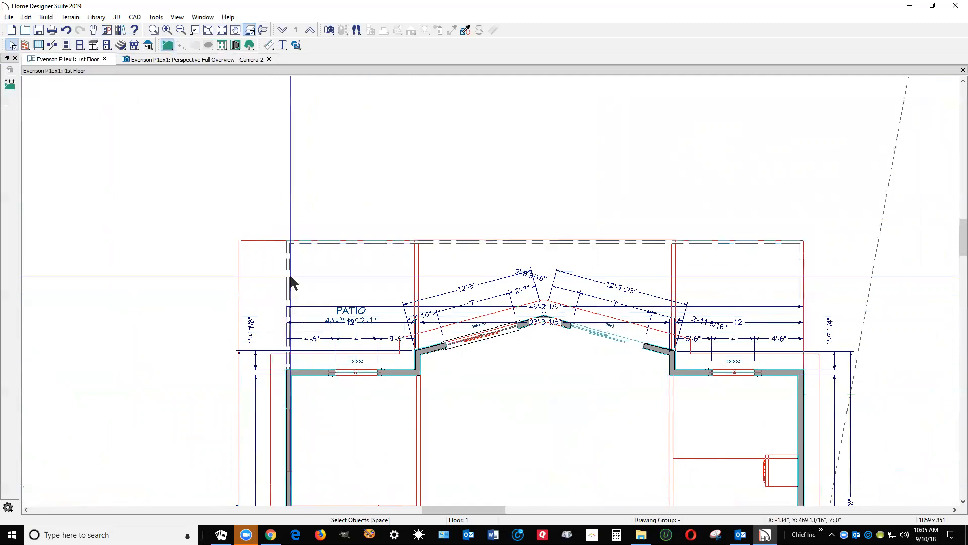
{"action": "left_click", "coordinate": [341, 244], "text": "shift"}
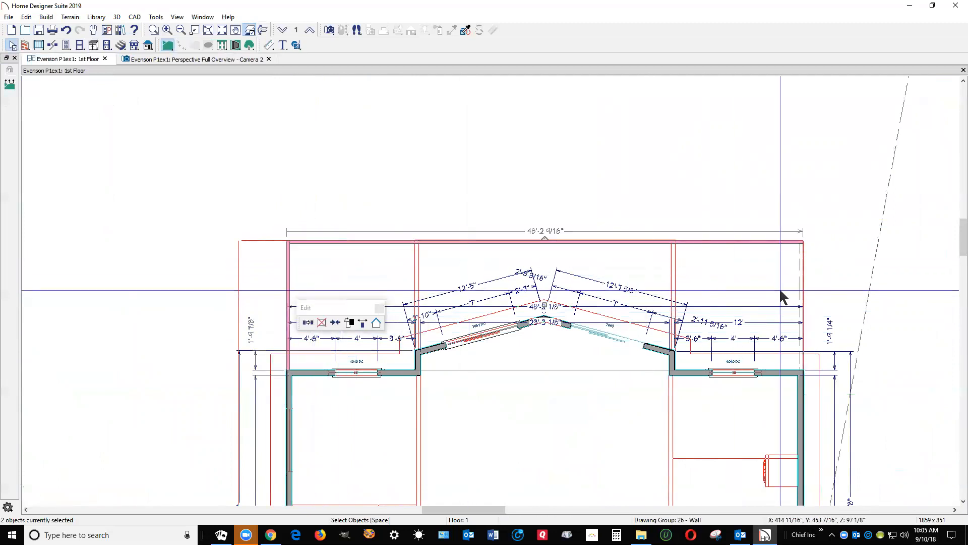
{"action": "left_click", "coordinate": [800, 281], "text": "shift"}
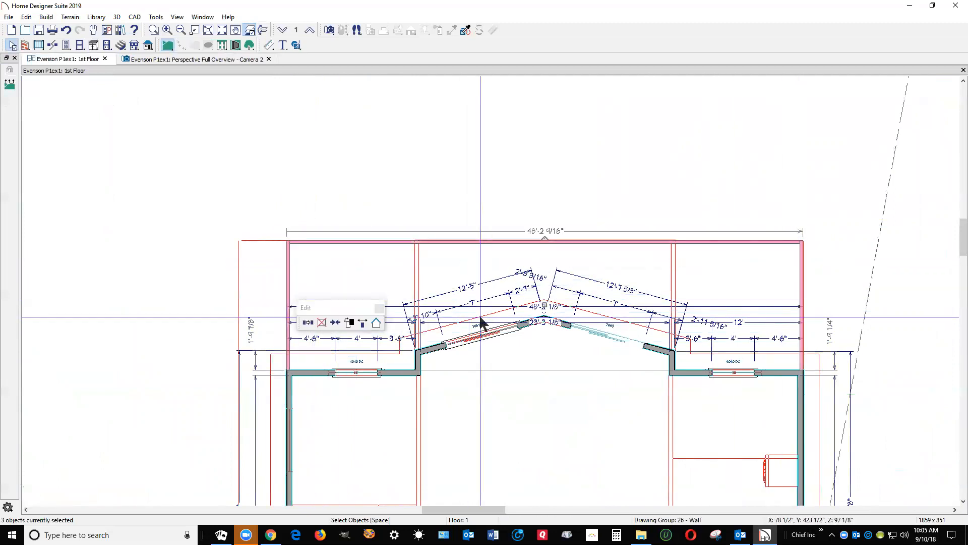
{"action": "left_click", "coordinate": [307, 322]}
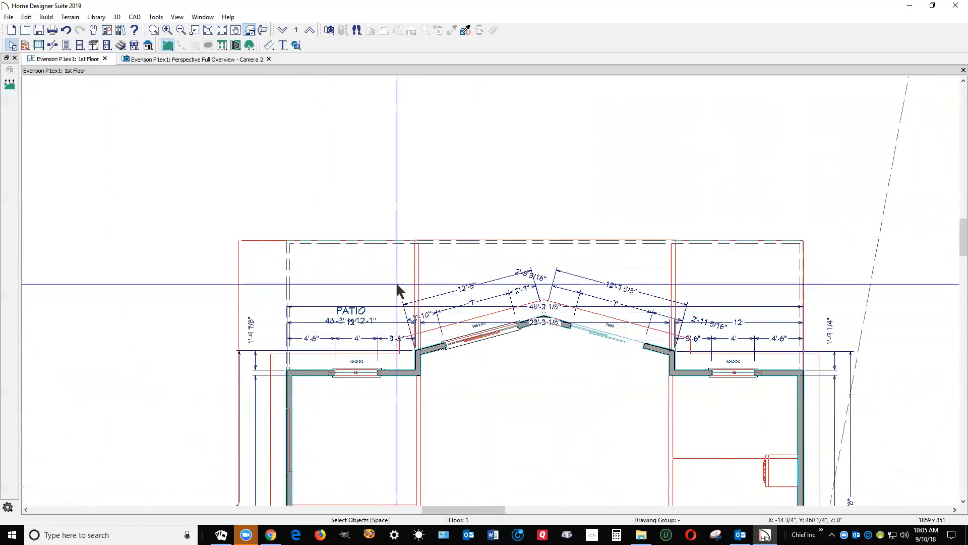
- Make the left side railing of the patio visible and set its newels to Post to Beam
{"action": "left_click", "coordinate": [287, 283]}
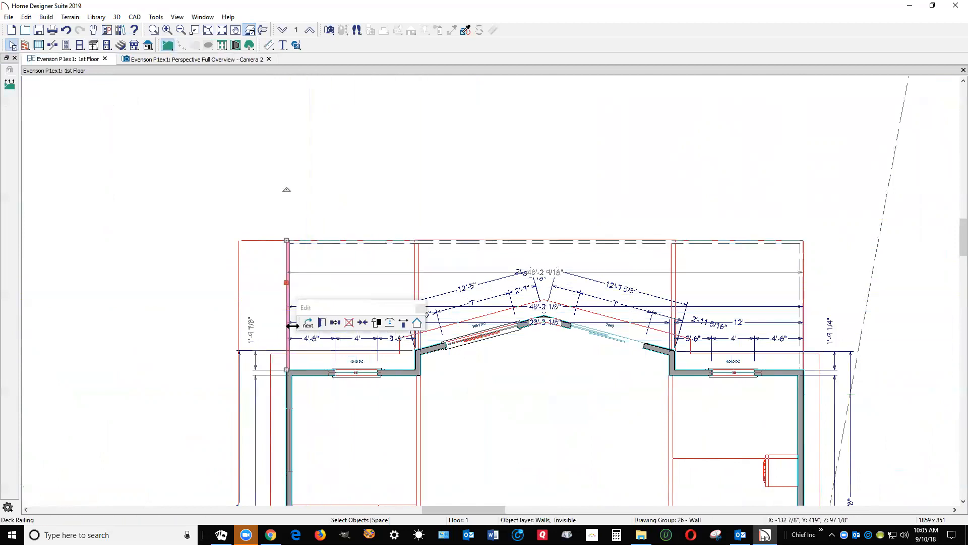
{"action": "left_click", "coordinate": [322, 322]}
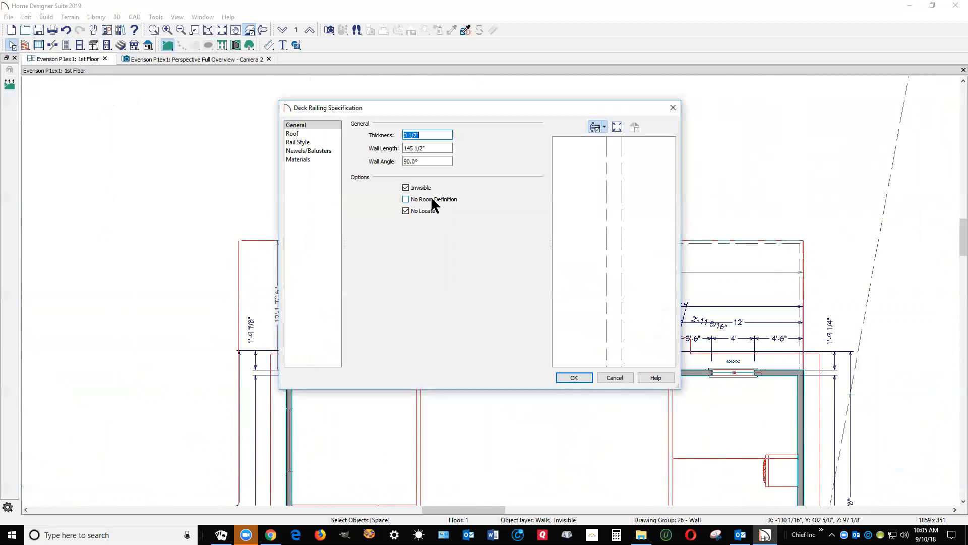
{"action": "left_click", "coordinate": [415, 188]}
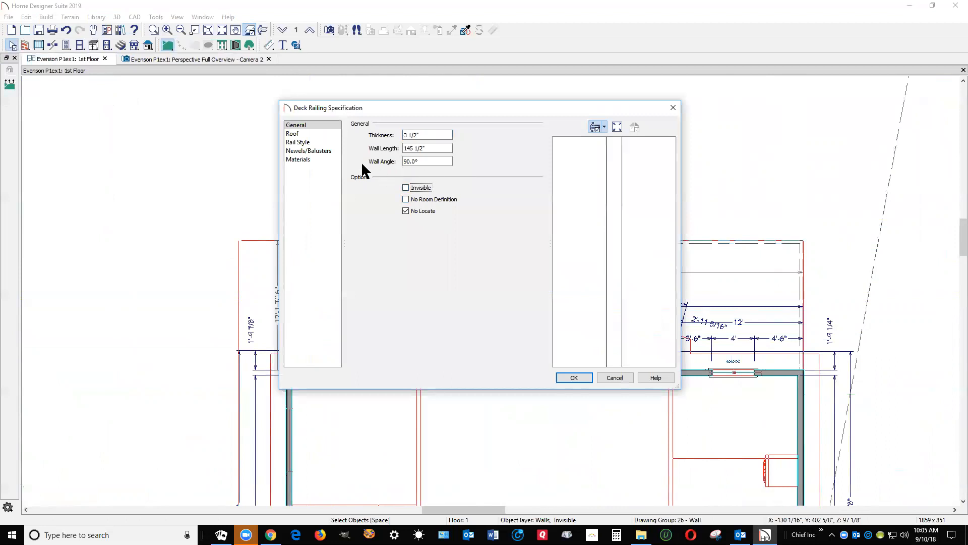
{"action": "left_click", "coordinate": [304, 142]}
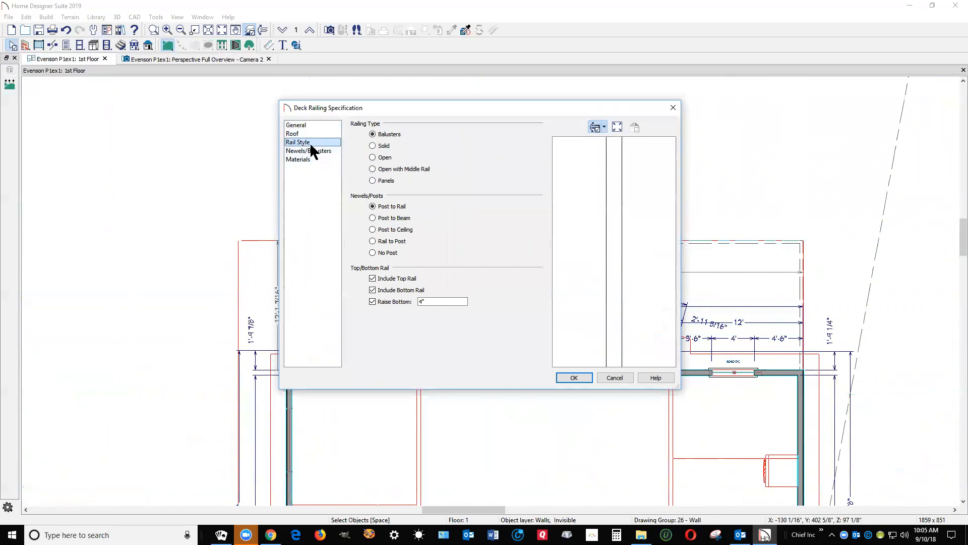
{"action": "left_click", "coordinate": [386, 218]}
{"action": "left_click", "coordinate": [321, 150]}
{"action": "left_click", "coordinate": [422, 162]}
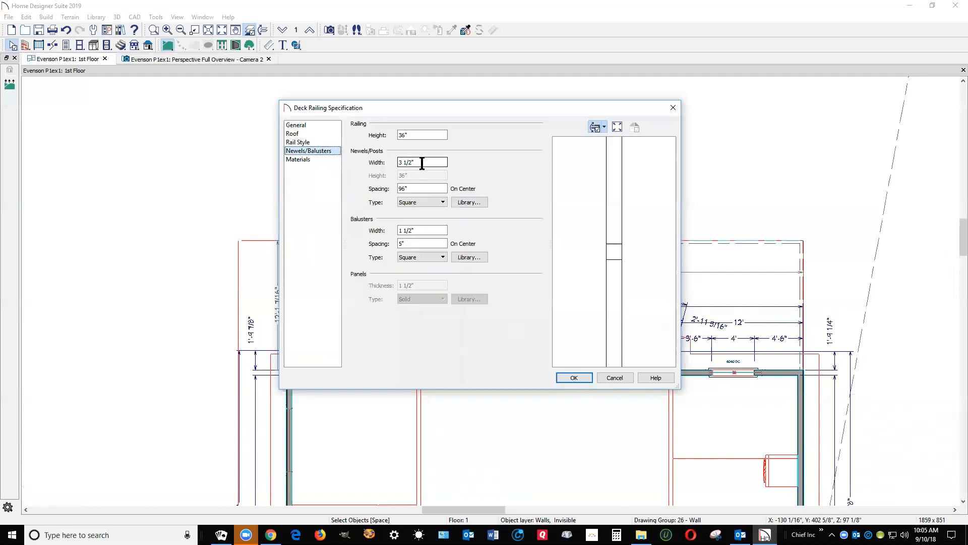
{"action": "left_click", "coordinate": [566, 378]}
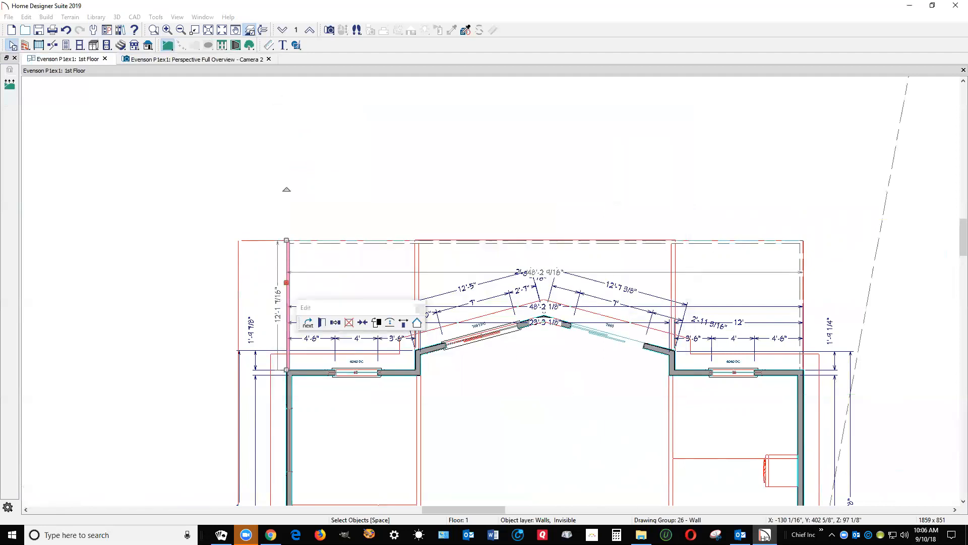
- Copy the left side railing of the patio and place the copy along the patio's open right side
{"action": "left_click", "coordinate": [287, 250]}
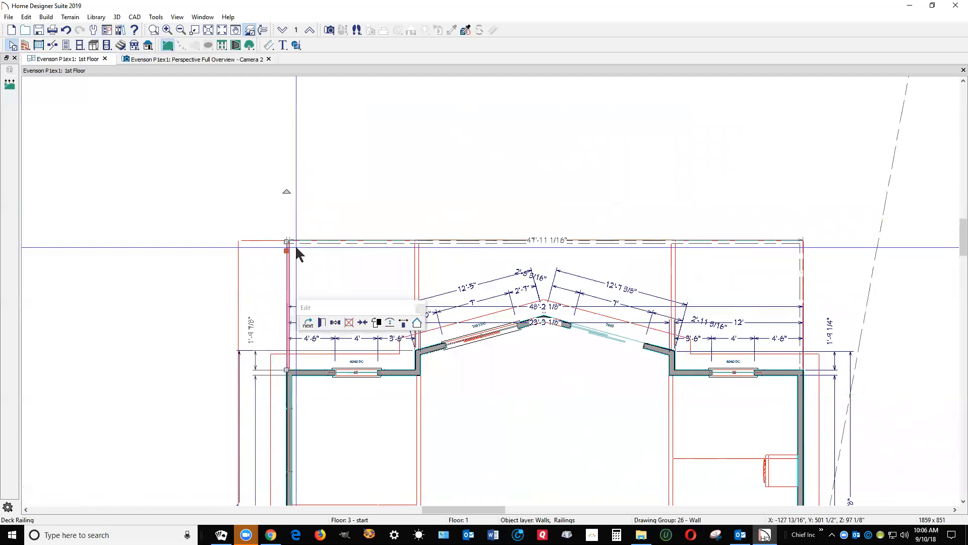
{"action": "scroll", "coordinate": [288, 238], "scroll_direction": "up", "scroll_amount": 3}
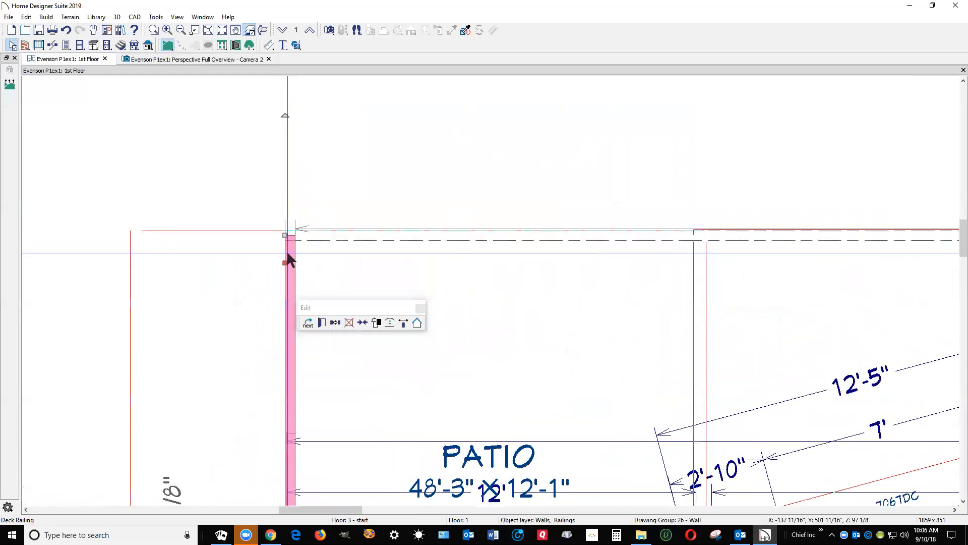
{"action": "scroll", "coordinate": [301, 224], "scroll_direction": "down", "scroll_amount": 5}
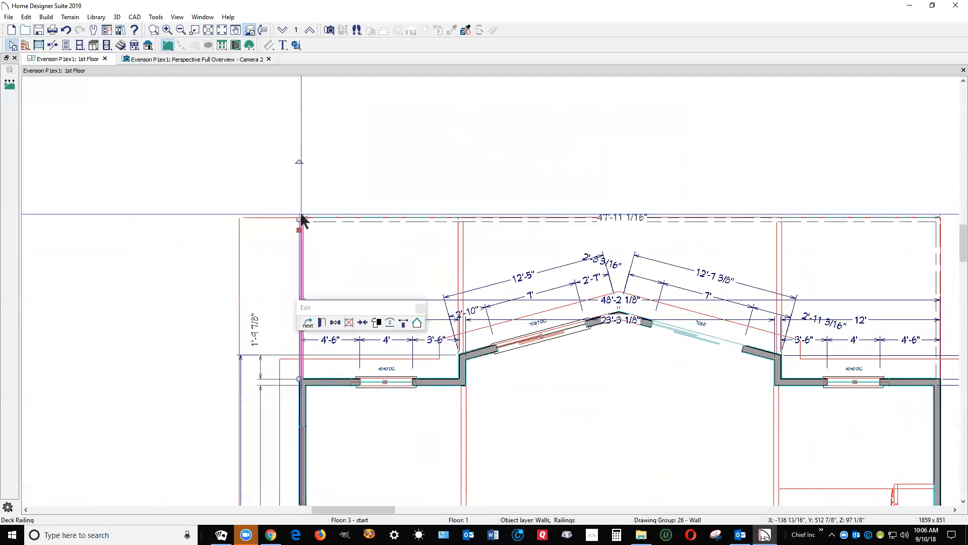
{"action": "left_click", "coordinate": [348, 222]}
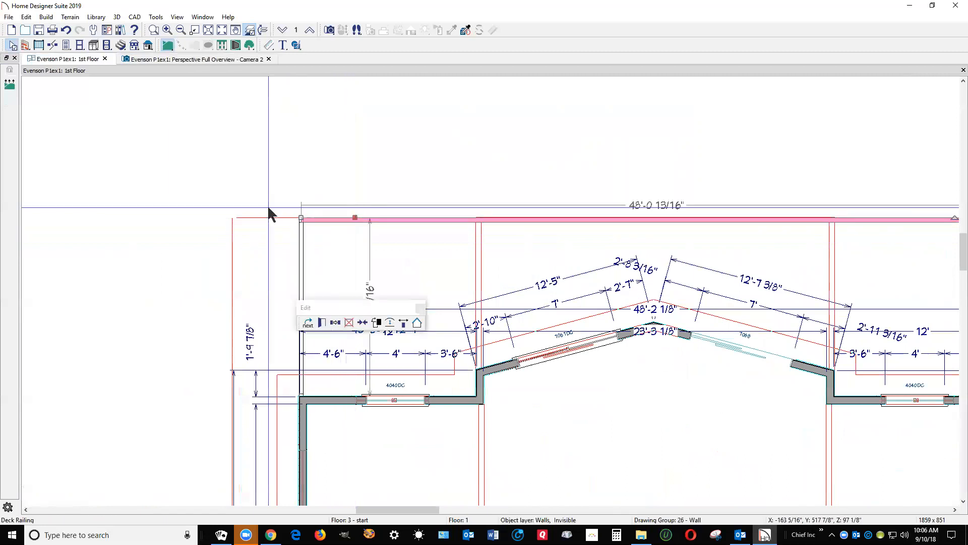
{"action": "scroll", "coordinate": [201, 207], "scroll_direction": "down", "scroll_amount": 1}
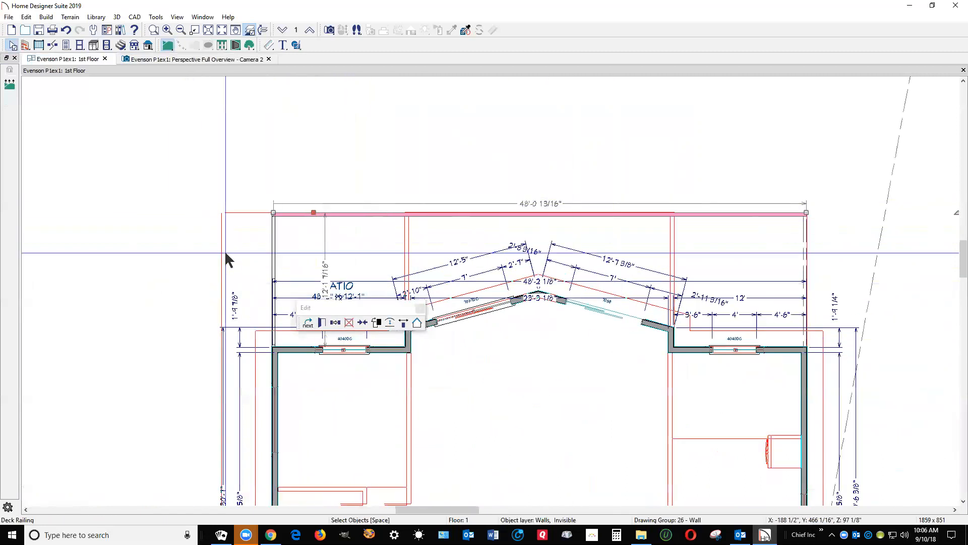
{"action": "left_click", "coordinate": [270, 247]}
{"action": "right_click", "coordinate": [271, 248]}
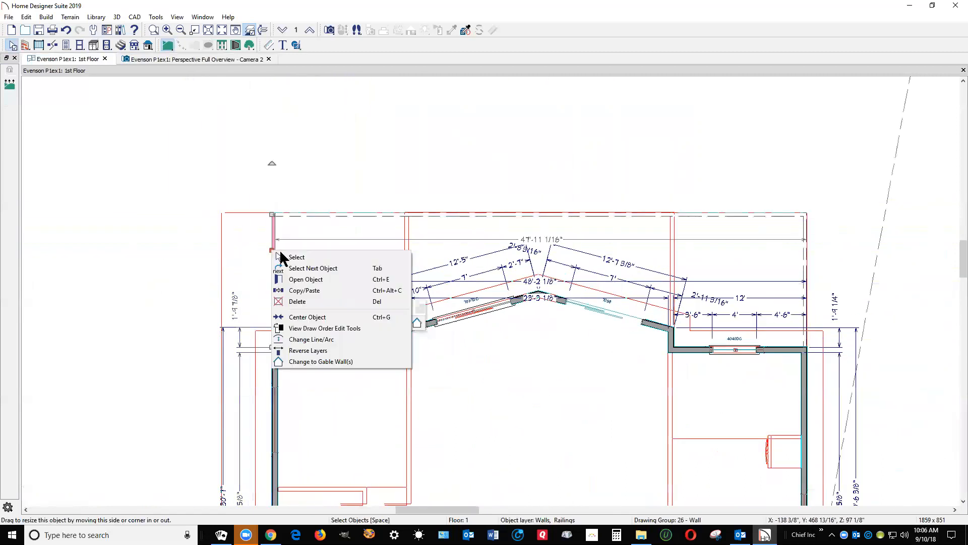
{"action": "left_click", "coordinate": [305, 290]}
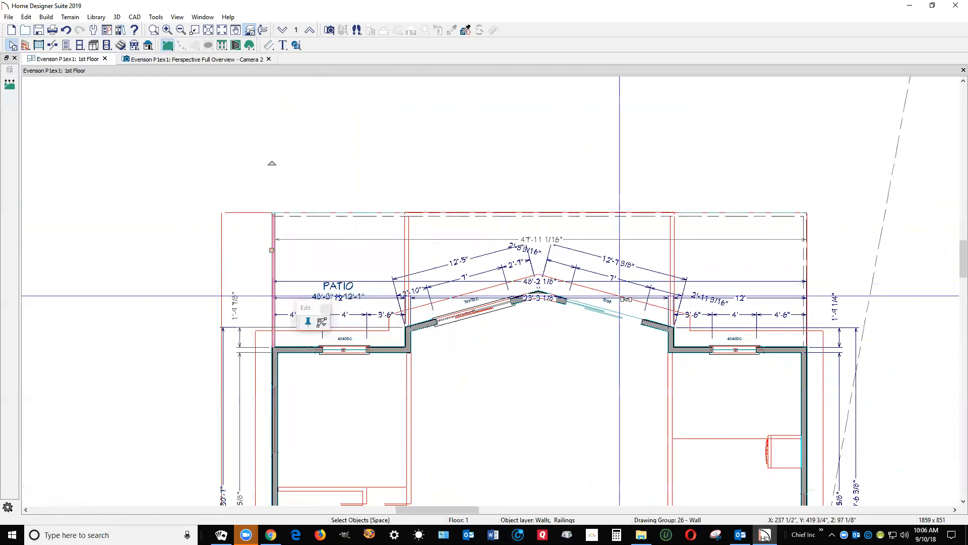
{"action": "left_click", "coordinate": [831, 276]}
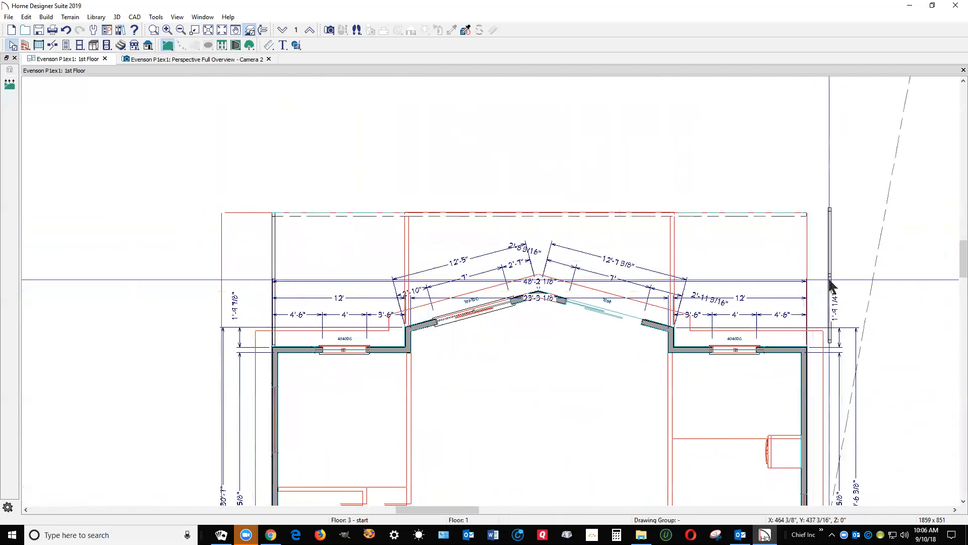
{"action": "left_click", "coordinate": [830, 280]}
{"action": "left_click_drag", "start_coordinate": [829, 276], "coordinate": [805, 281]}
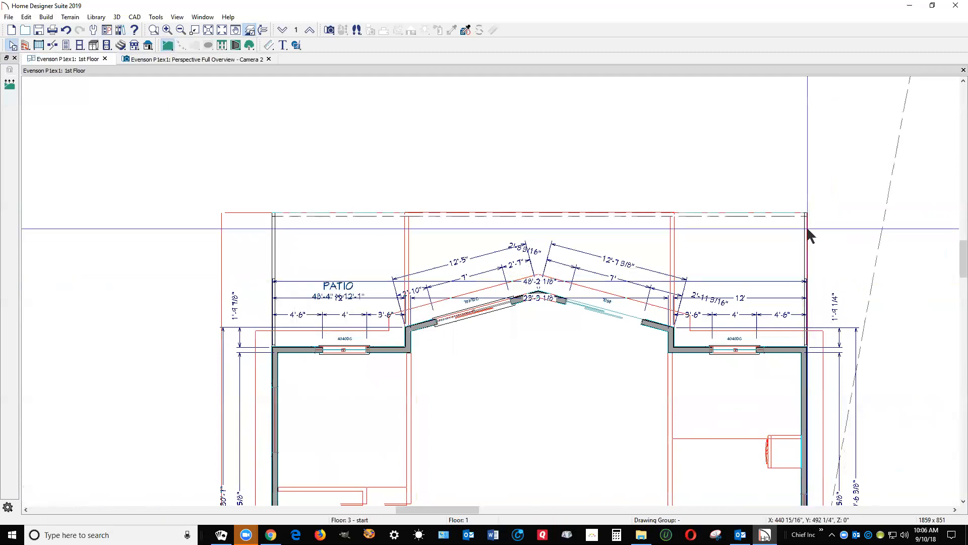
- Place a copy of the right side patio railing beyond the rear edge and delete the invisible rear railing
{"action": "right_click", "coordinate": [807, 229]}
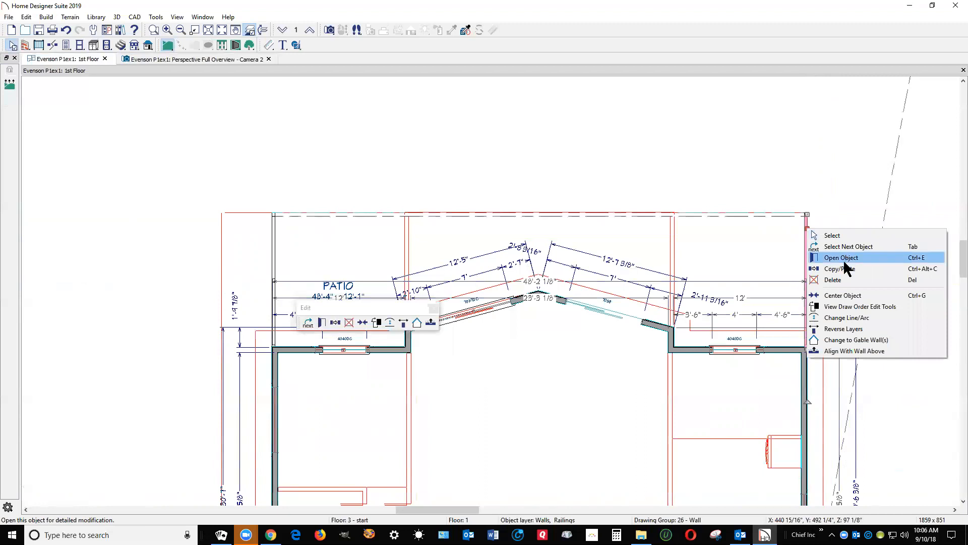
{"action": "left_click", "coordinate": [844, 268]}
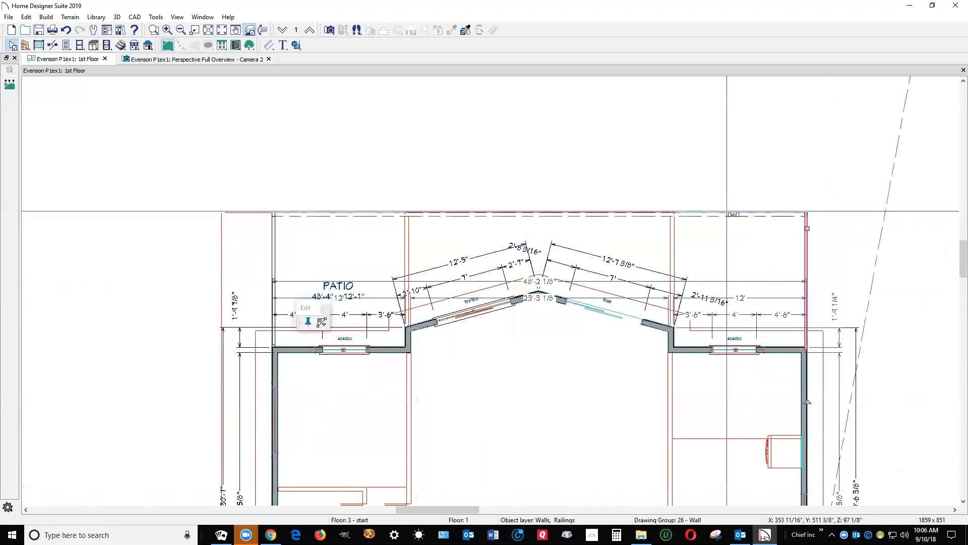
{"action": "left_click", "coordinate": [642, 166]}
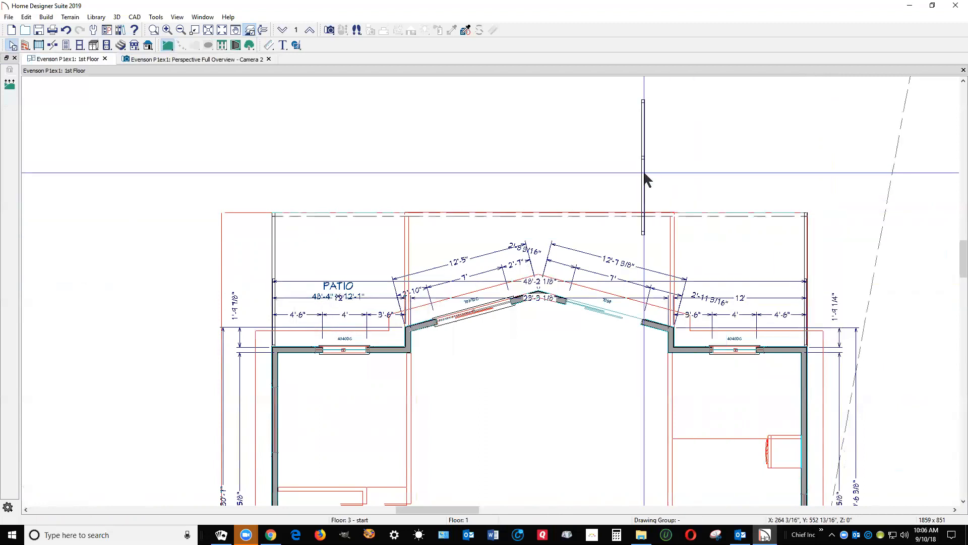
{"action": "left_click", "coordinate": [621, 215]}
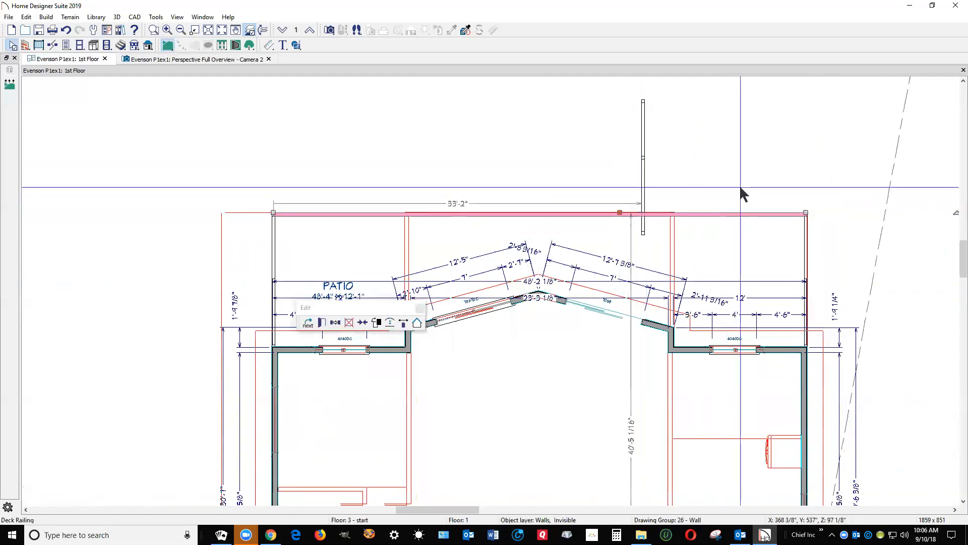
{"action": "key", "text": "Delete"}
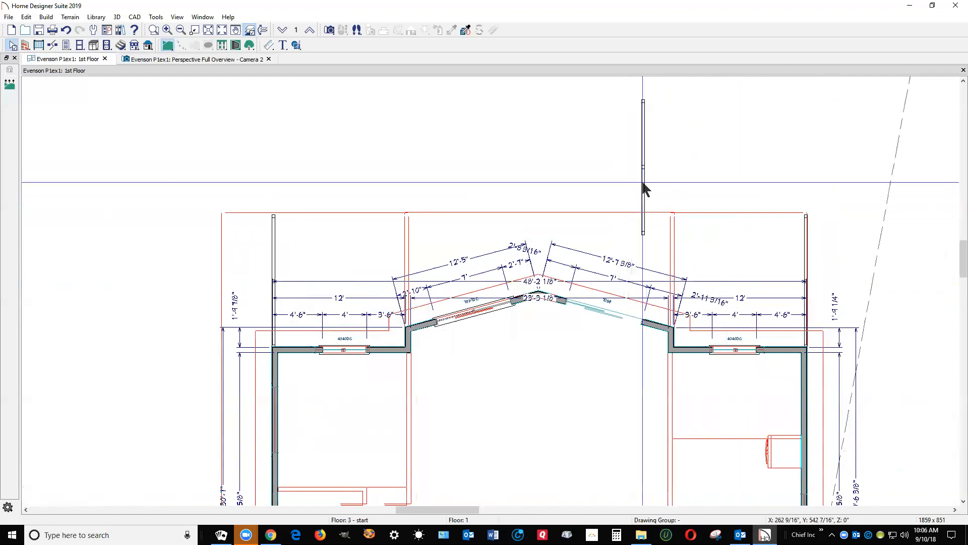
- Rotate the spare railing copy onto the patio's rear edge, stretched to about 48' between the side railings and aligned with the wall above
{"action": "left_click", "coordinate": [643, 190]}
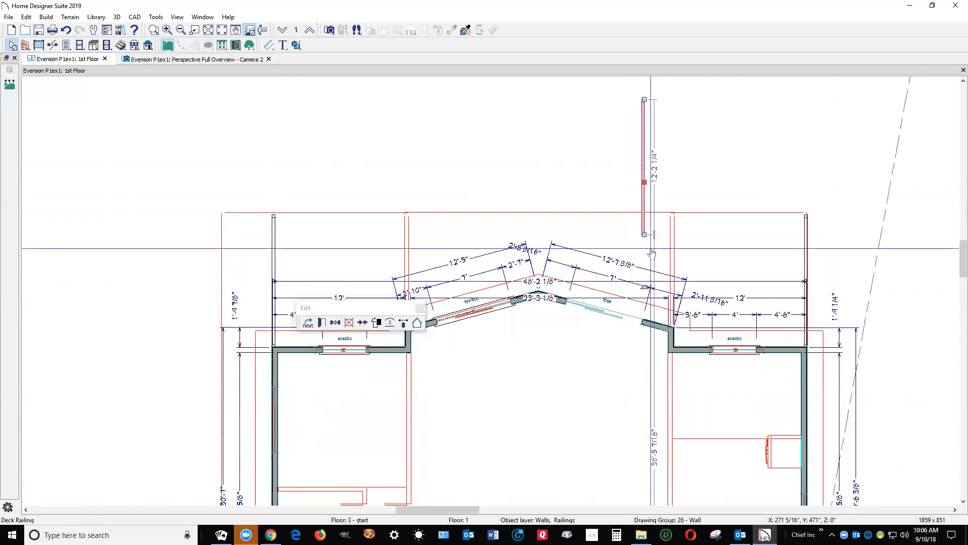
{"action": "left_click_drag", "start_coordinate": [647, 292], "coordinate": [776, 169]}
{"action": "left_click_drag", "start_coordinate": [644, 169], "coordinate": [739, 215]}
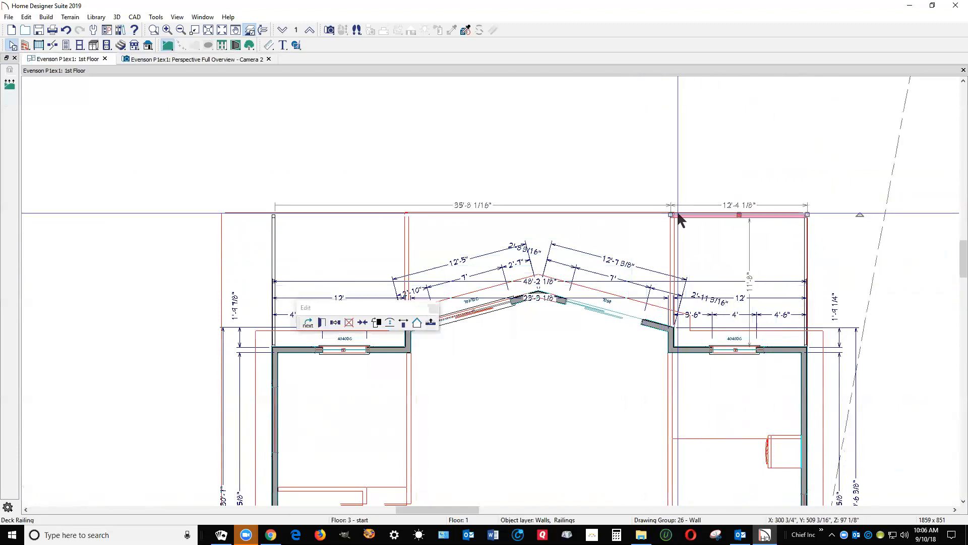
{"action": "left_click_drag", "start_coordinate": [670, 215], "coordinate": [275, 219]}
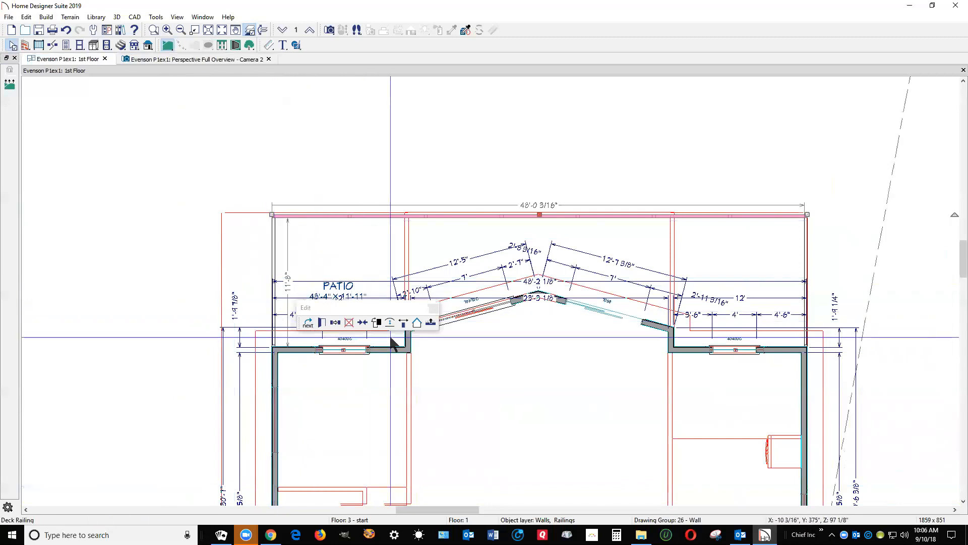
{"action": "left_click", "coordinate": [431, 324]}
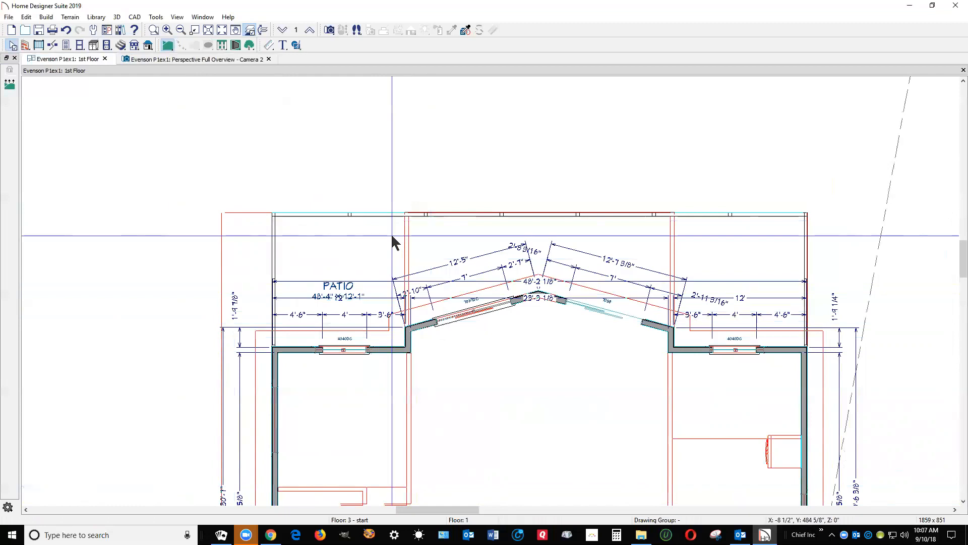
- Check the patio railings and the balconies above them in the perspective overview and bring up the 2nd floor plan
{"action": "key", "text": "ctrl+Tab"}
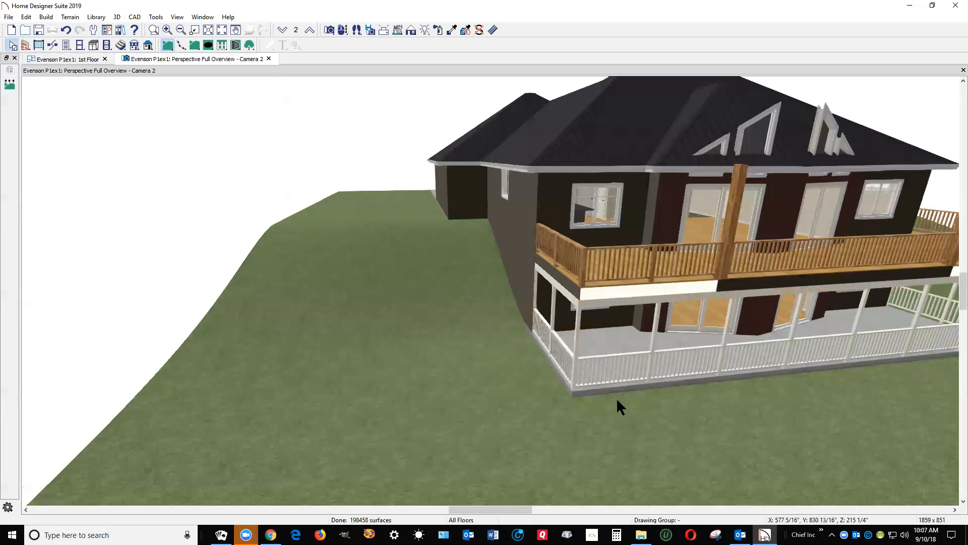
{"action": "scroll", "coordinate": [533, 261], "scroll_direction": "down", "scroll_amount": 2}
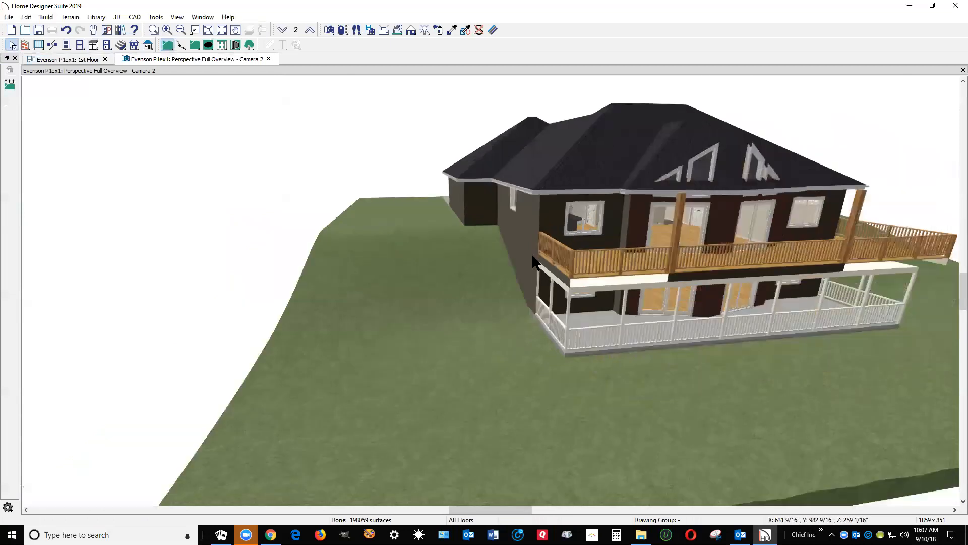
{"action": "scroll", "coordinate": [533, 262], "scroll_direction": "down", "scroll_amount": 1}
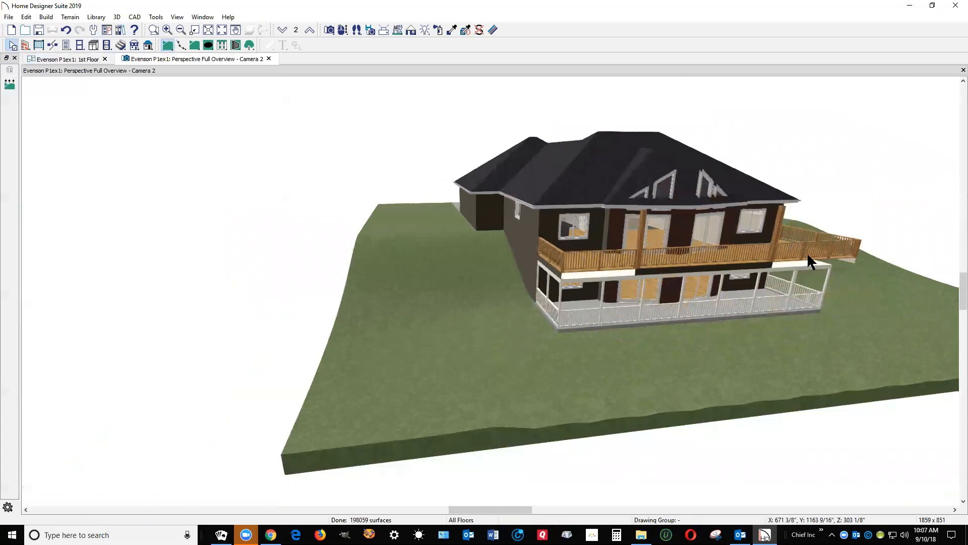
{"action": "scroll", "coordinate": [842, 249], "scroll_direction": "up", "scroll_amount": 3}
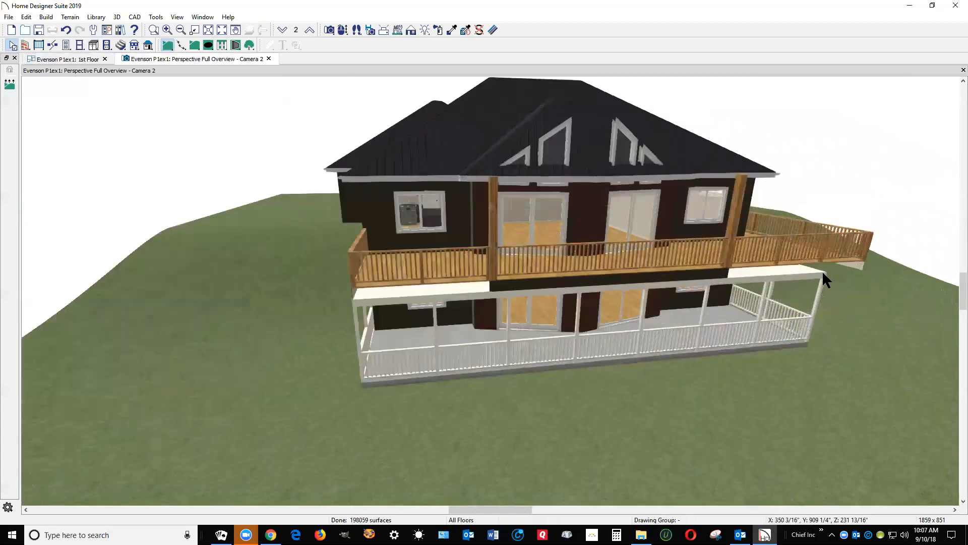
{"action": "scroll", "coordinate": [825, 271], "scroll_direction": "up", "scroll_amount": 3}
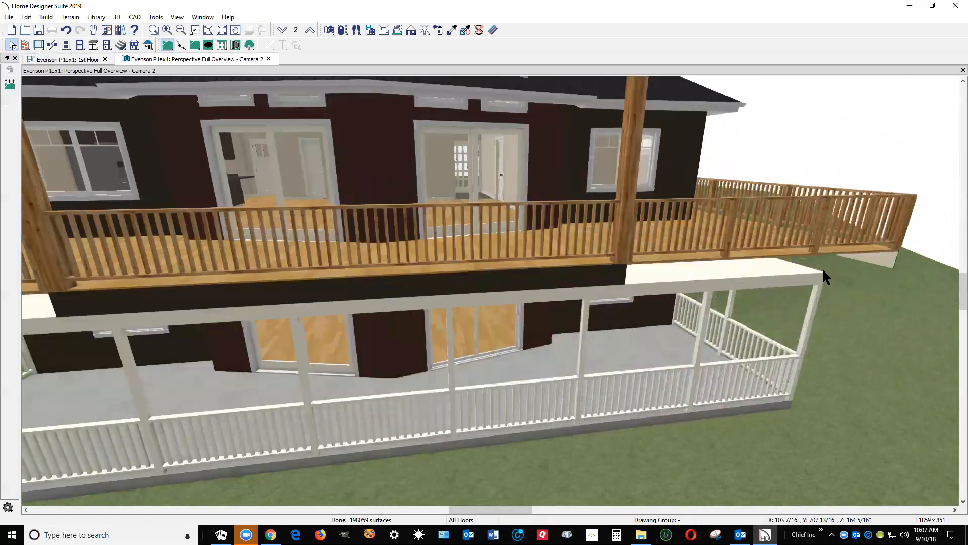
{"action": "left_click", "coordinate": [67, 59]}
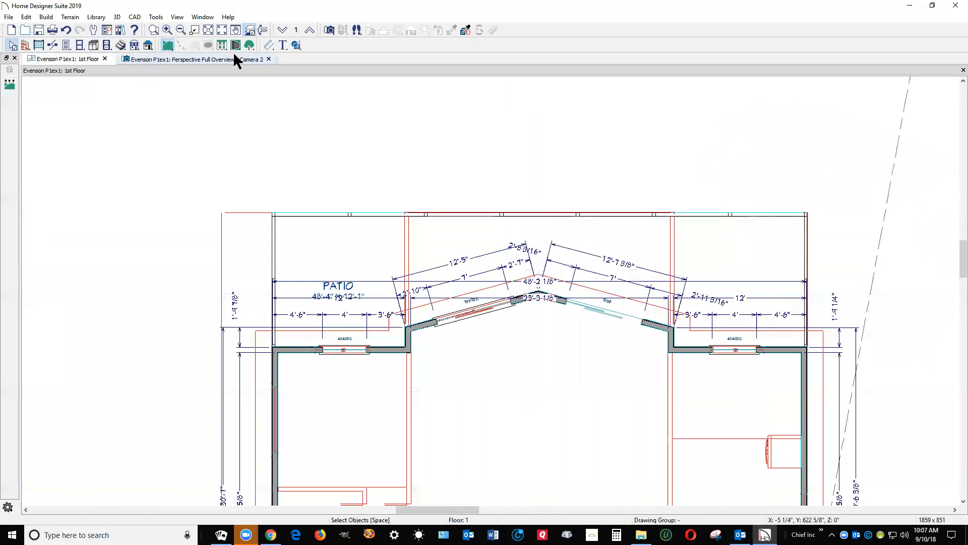
{"action": "left_click", "coordinate": [310, 31]}
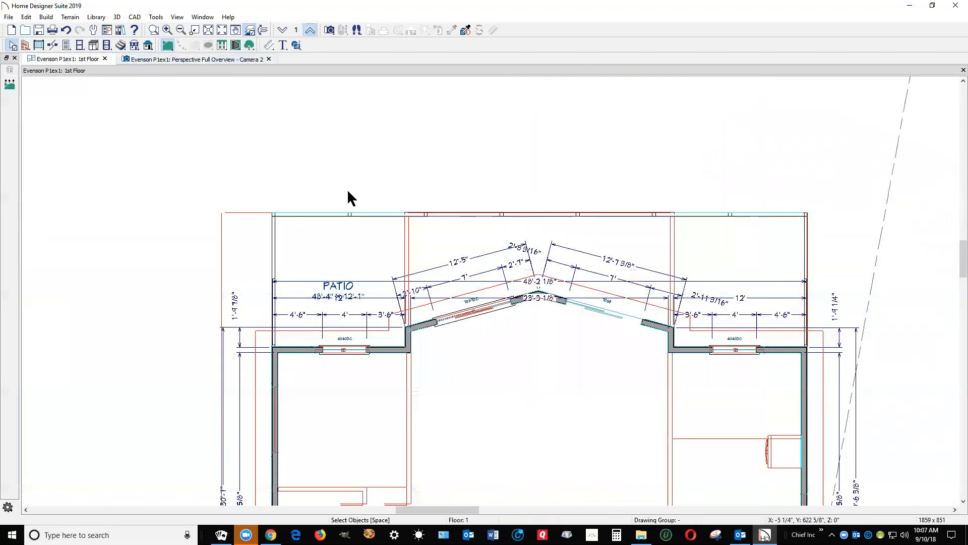
{"action": "left_click", "coordinate": [356, 240]}
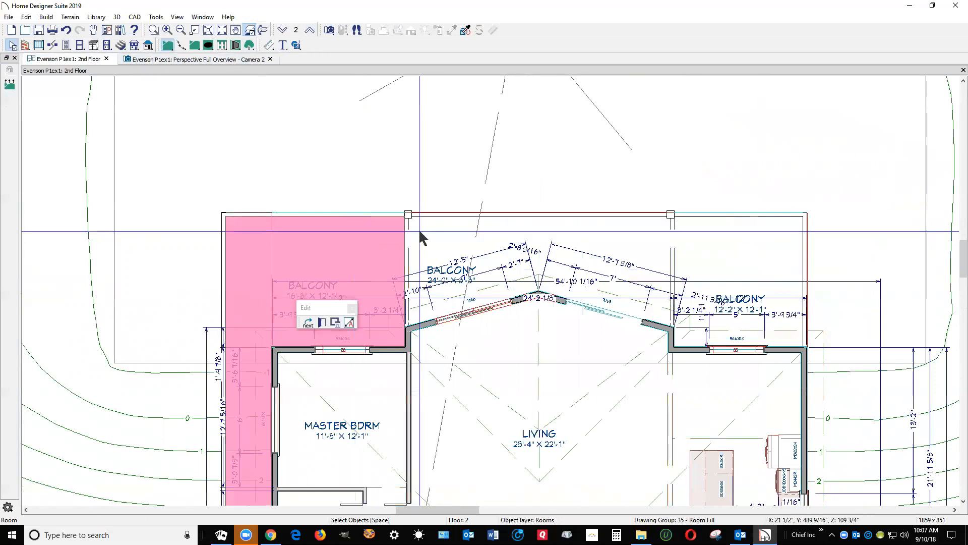
{"action": "left_click", "coordinate": [244, 101]}
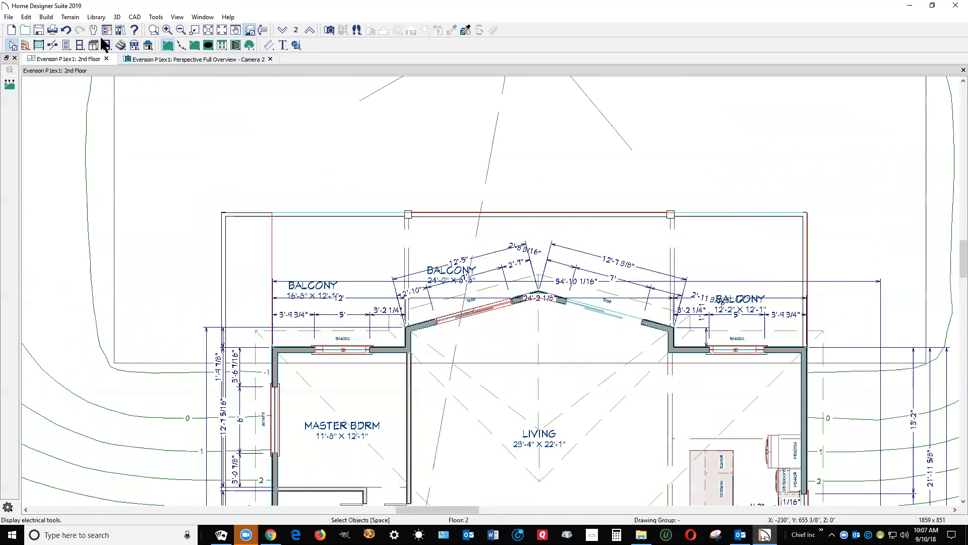
{"action": "left_click", "coordinate": [45, 16]}
{"action": "mouse_move", "coordinate": [81, 62]}
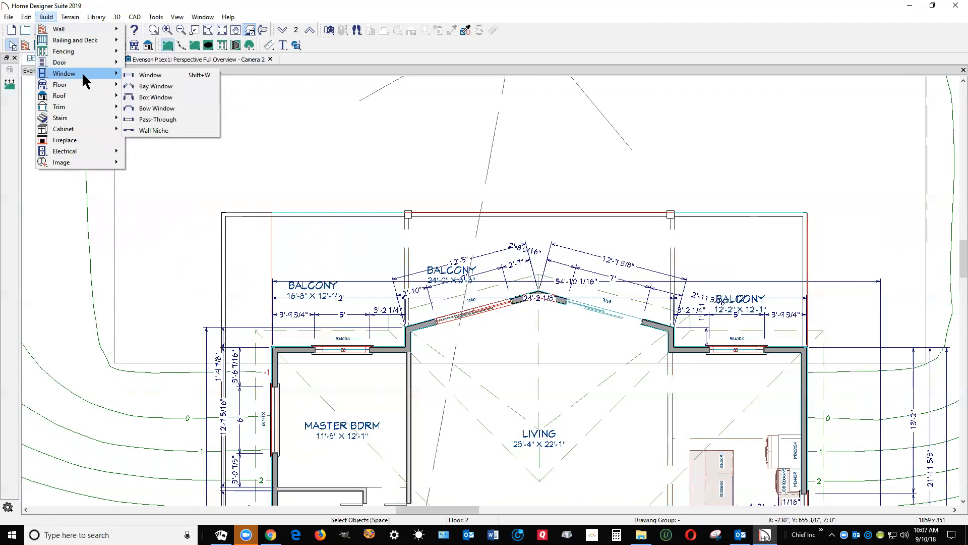
{"action": "mouse_move", "coordinate": [89, 107]}
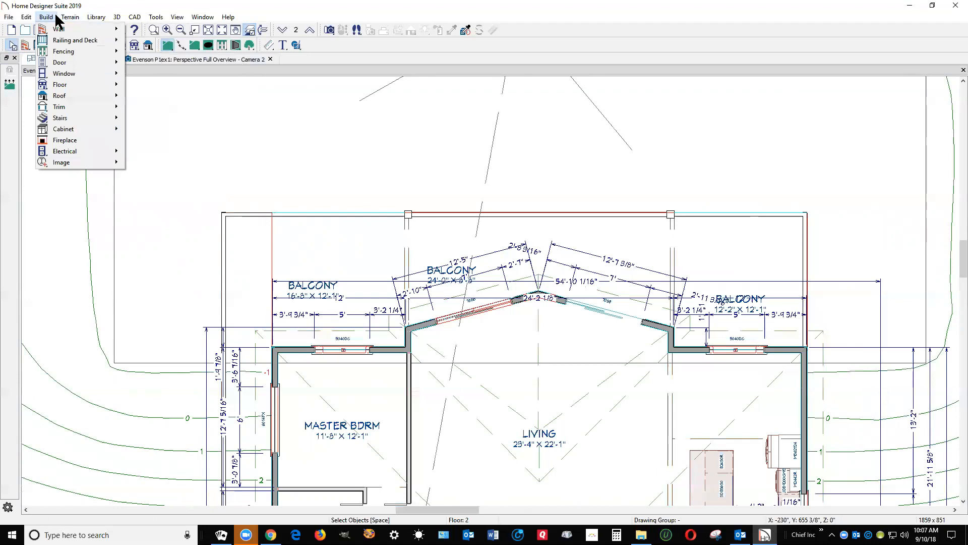
{"action": "mouse_move", "coordinate": [51, 41]}
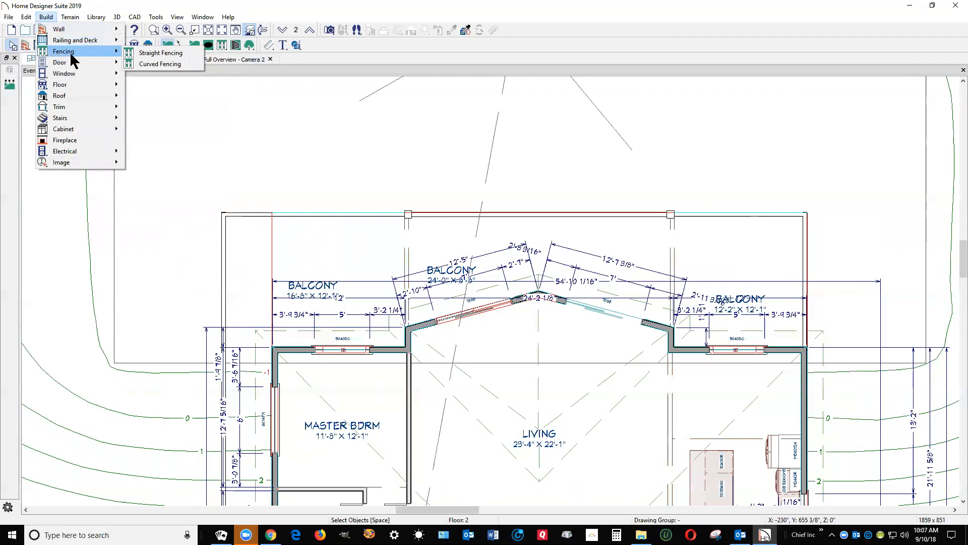
{"action": "mouse_move", "coordinate": [90, 86]}
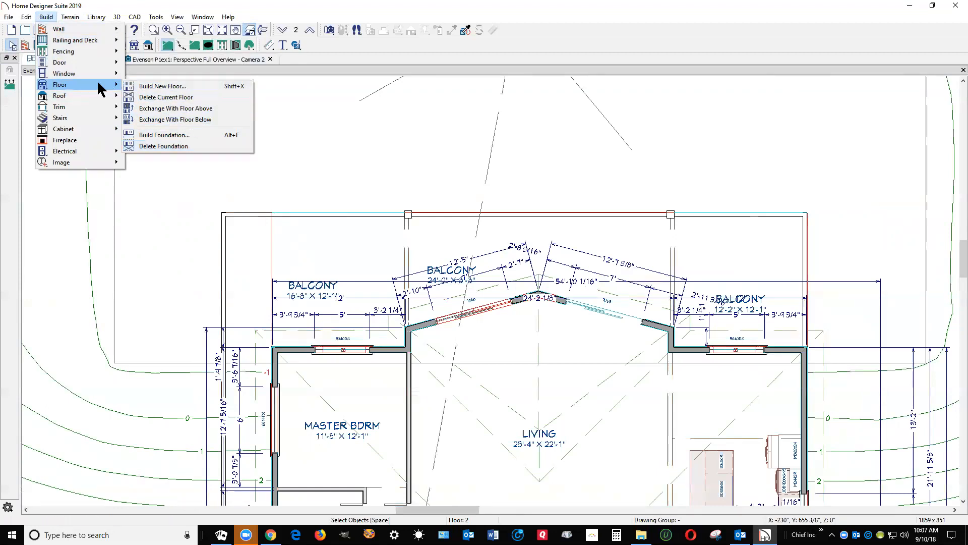
{"action": "left_click", "coordinate": [343, 53]}
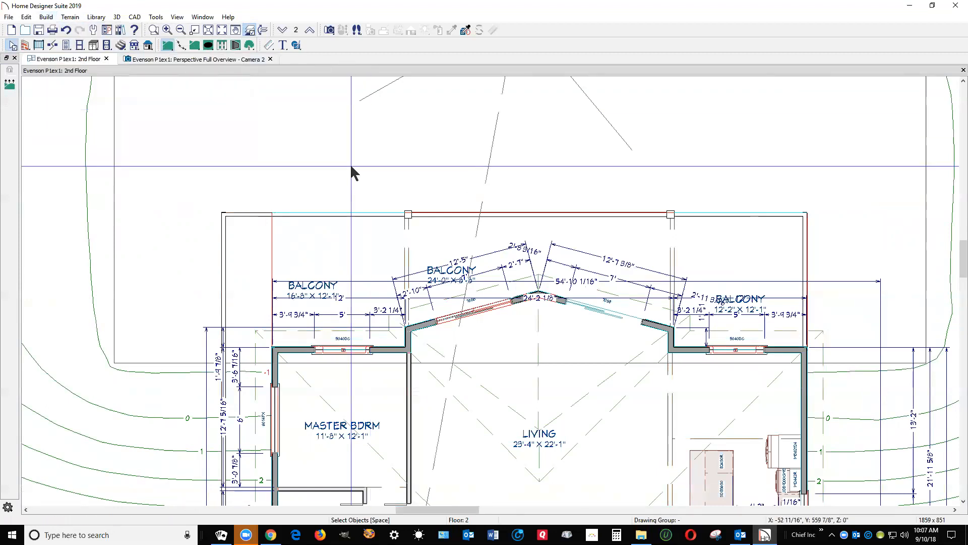
- Inspect the structure settings of the left balcony room on the 2nd floor and leave them unchanged
{"action": "left_click", "coordinate": [339, 237]}
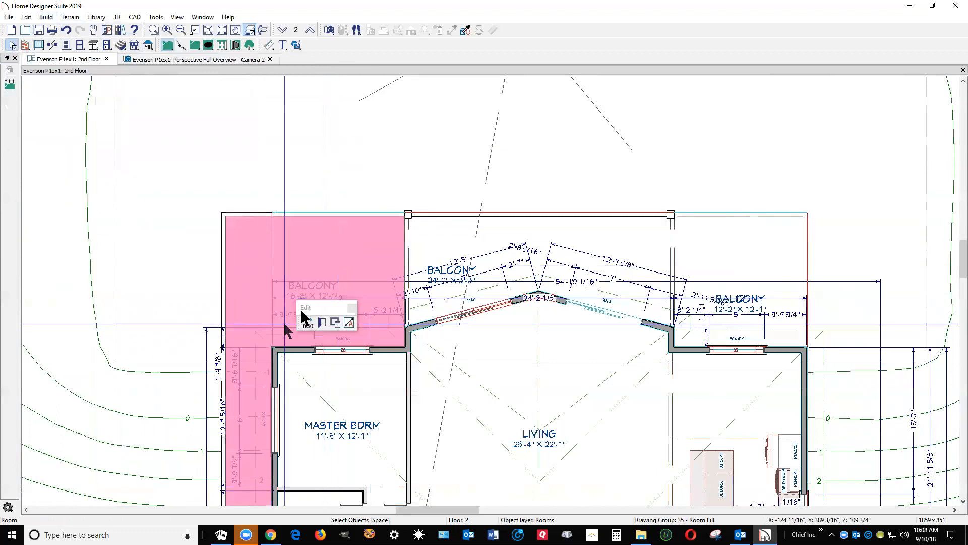
{"action": "left_click", "coordinate": [321, 323]}
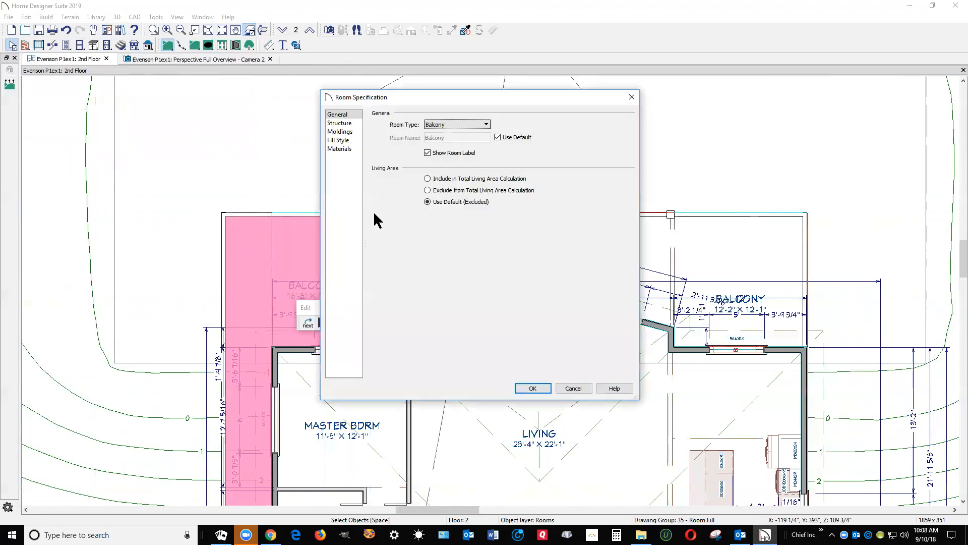
{"action": "left_click", "coordinate": [343, 124]}
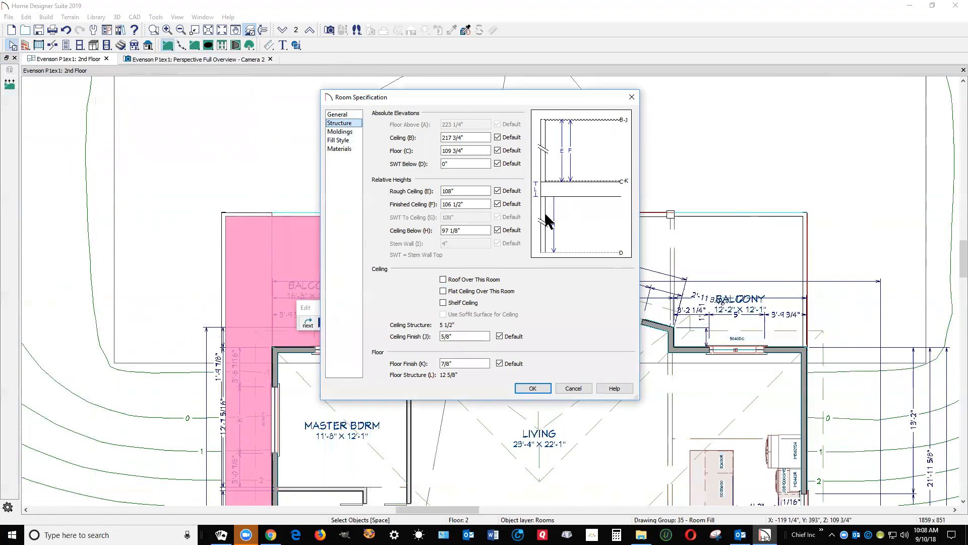
{"action": "left_click", "coordinate": [573, 389]}
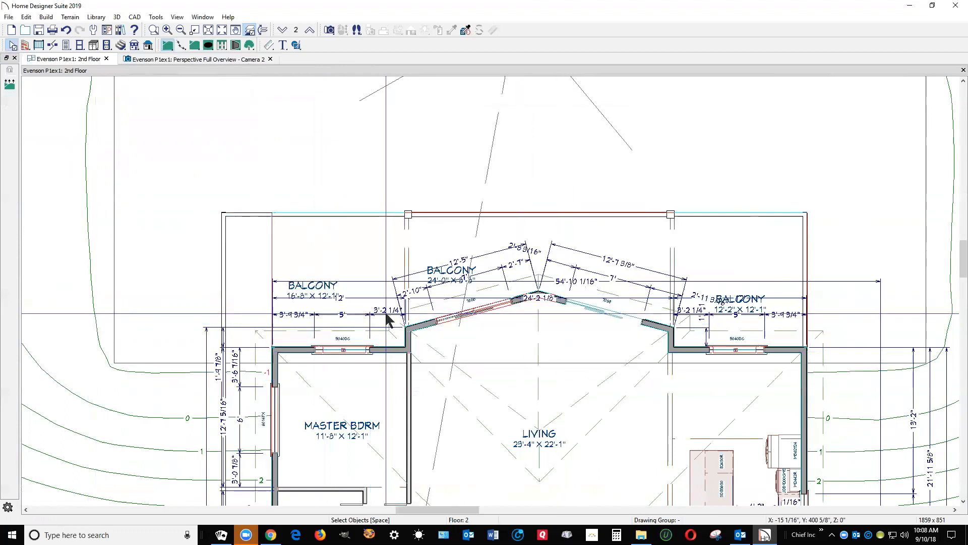
- View the balconies in the perspective overview, and check the center balcony room's structure and general settings in the plan
{"action": "key", "text": "ctrl+Tab"}
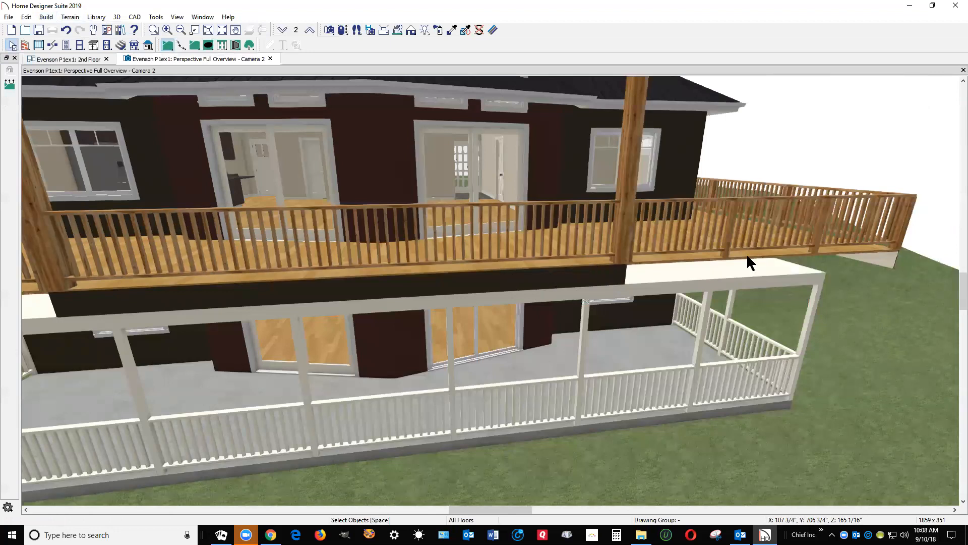
{"action": "scroll", "coordinate": [874, 198], "scroll_direction": "down", "scroll_amount": 2}
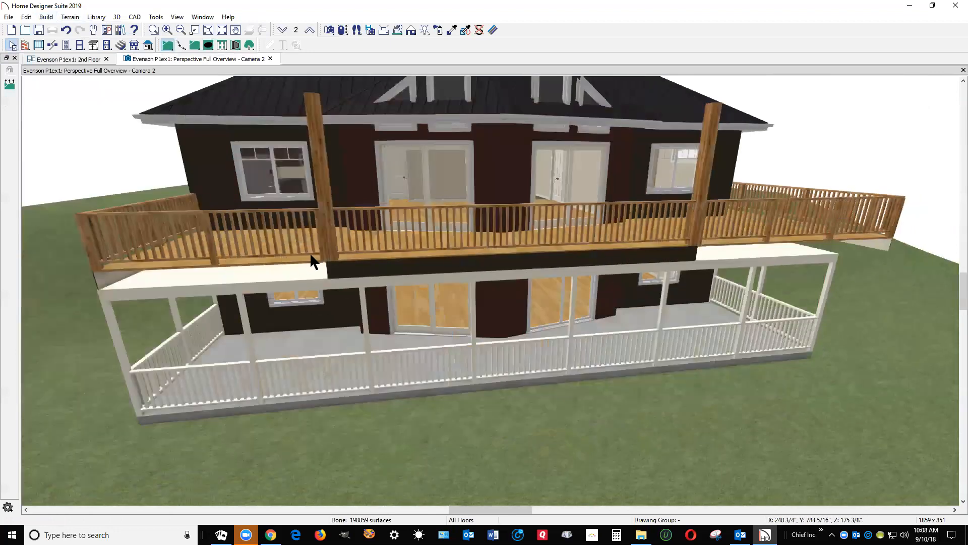
{"action": "key", "text": "ctrl+Tab"}
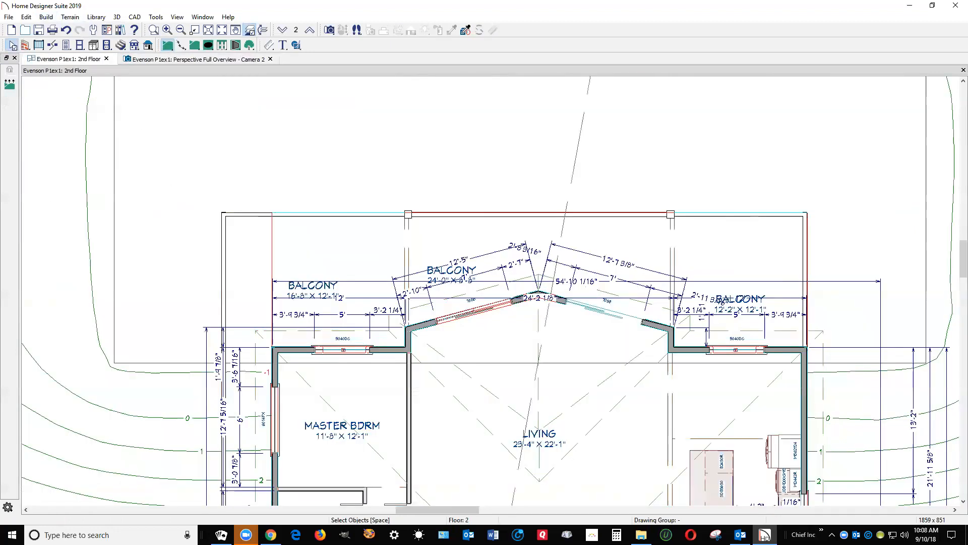
{"action": "double_click", "coordinate": [450, 243]}
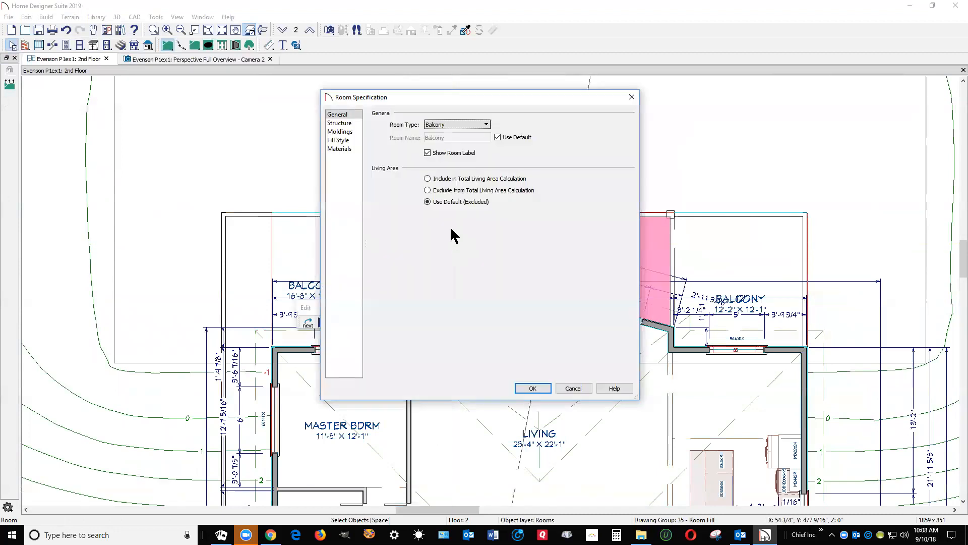
{"action": "left_click", "coordinate": [340, 123]}
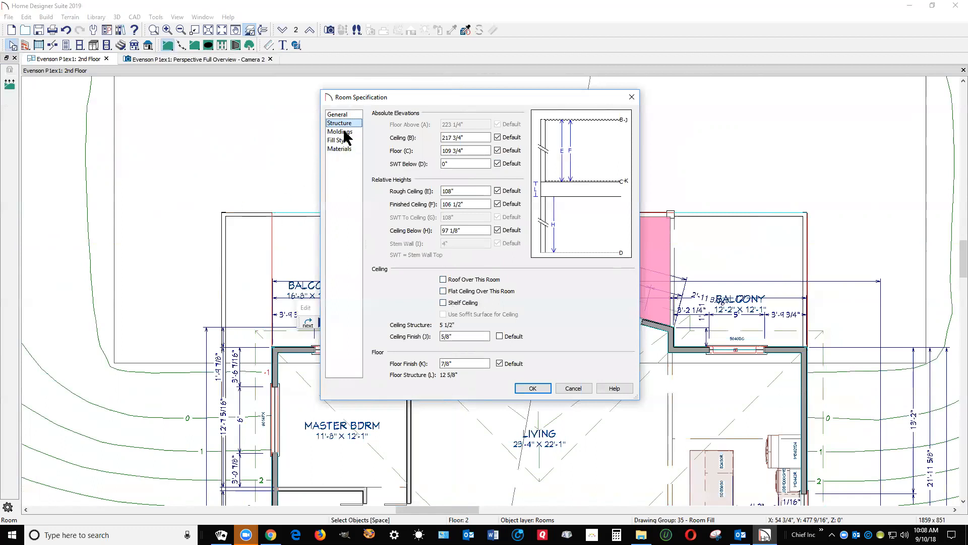
{"action": "left_click", "coordinate": [337, 115]}
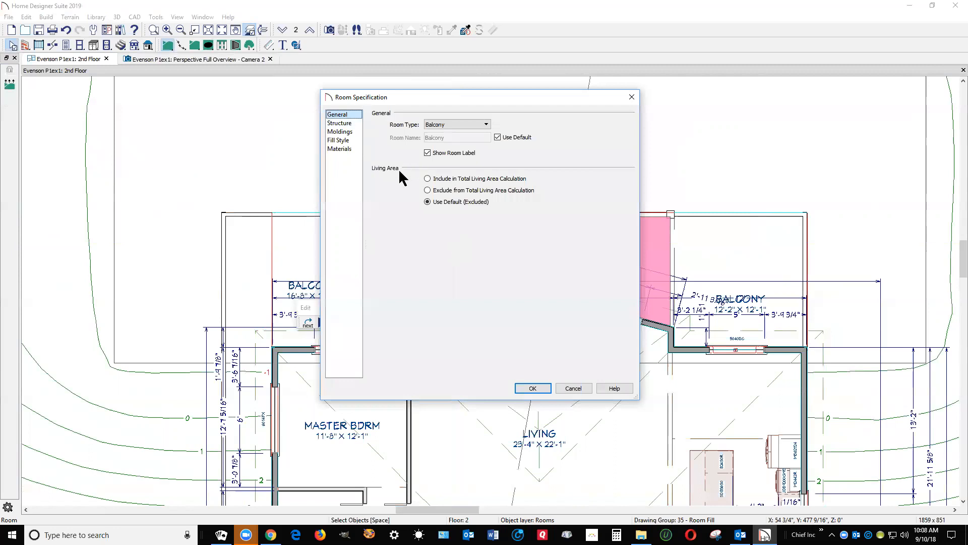
{"action": "left_click", "coordinate": [567, 390]}
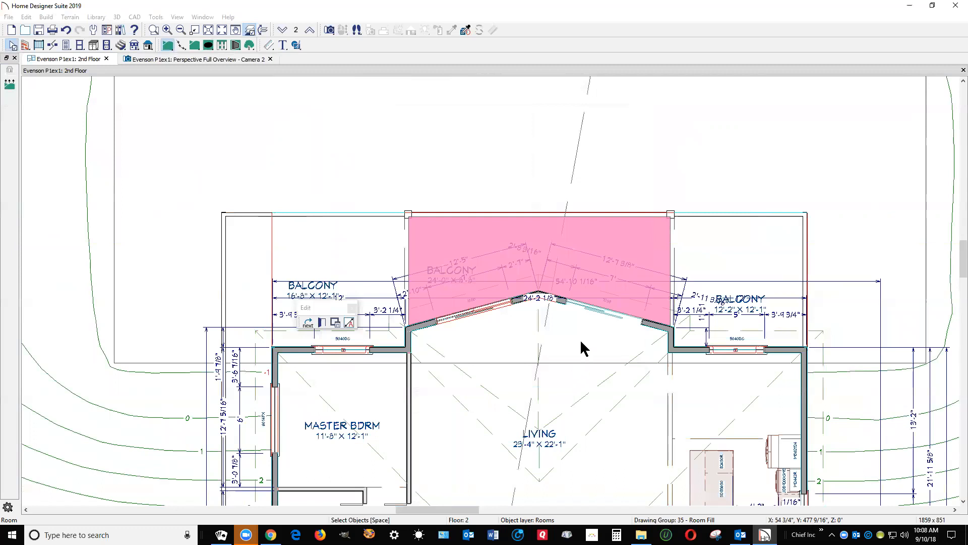
- Move the room labels of the three rear balconies toward the outer railing, clear of the dimension lines
{"action": "left_click", "coordinate": [739, 299]}
{"action": "left_click_drag", "start_coordinate": [739, 299], "coordinate": [737, 243]}
{"action": "key", "text": "Escape"}
{"action": "left_click", "coordinate": [313, 289]}
{"action": "left_click_drag", "start_coordinate": [312, 285], "coordinate": [318, 252]}
{"action": "key", "text": "Escape"}
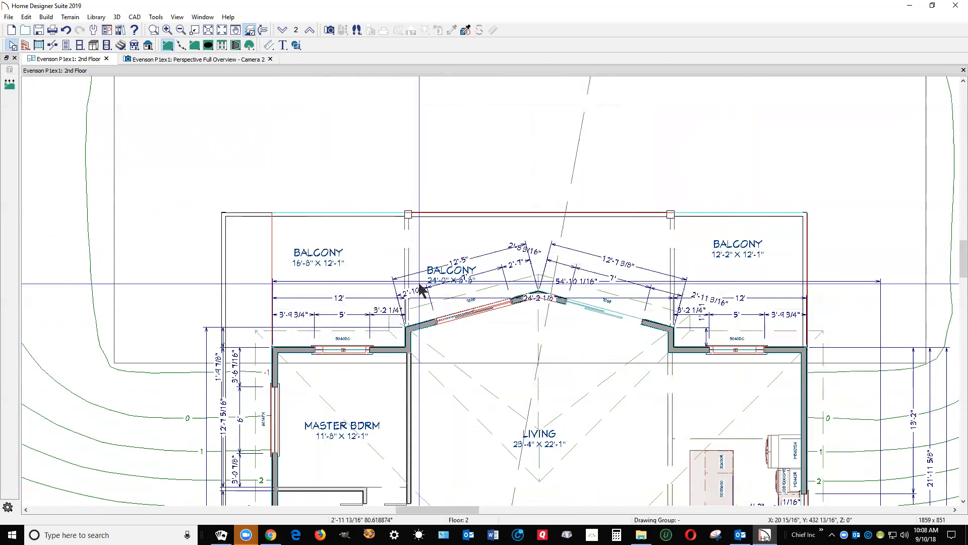
{"action": "left_click", "coordinate": [449, 270]}
{"action": "left_click_drag", "start_coordinate": [449, 271], "coordinate": [453, 233]}
{"action": "key", "text": "Escape"}
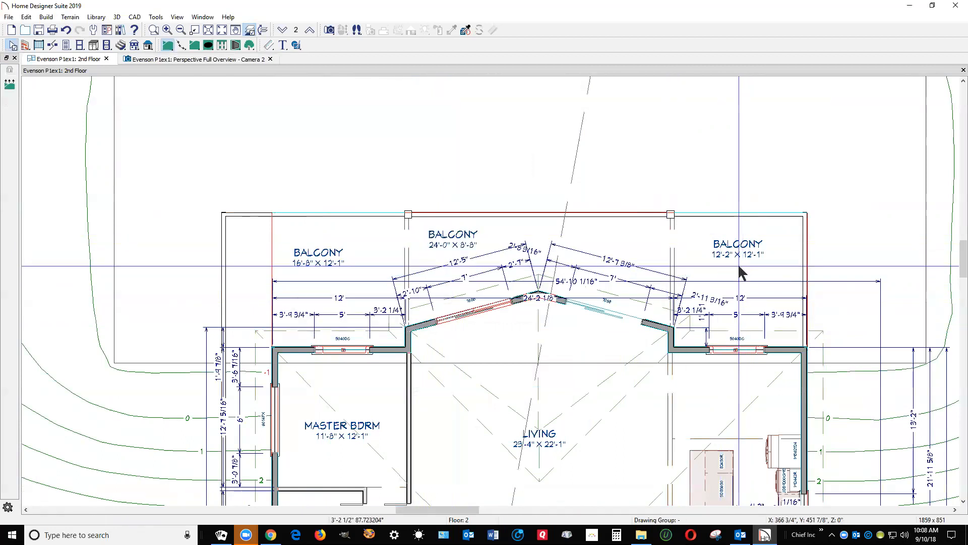
- Turn off the reference floor display in the 2nd floor plan
{"action": "left_click", "coordinate": [609, 213]}
{"action": "key", "text": "Escape"}
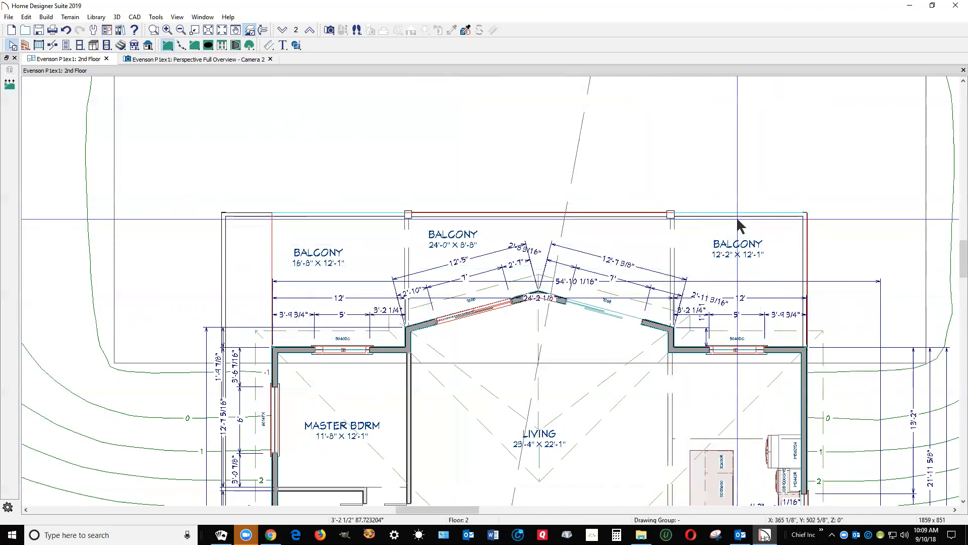
{"action": "left_click", "coordinate": [156, 18]}
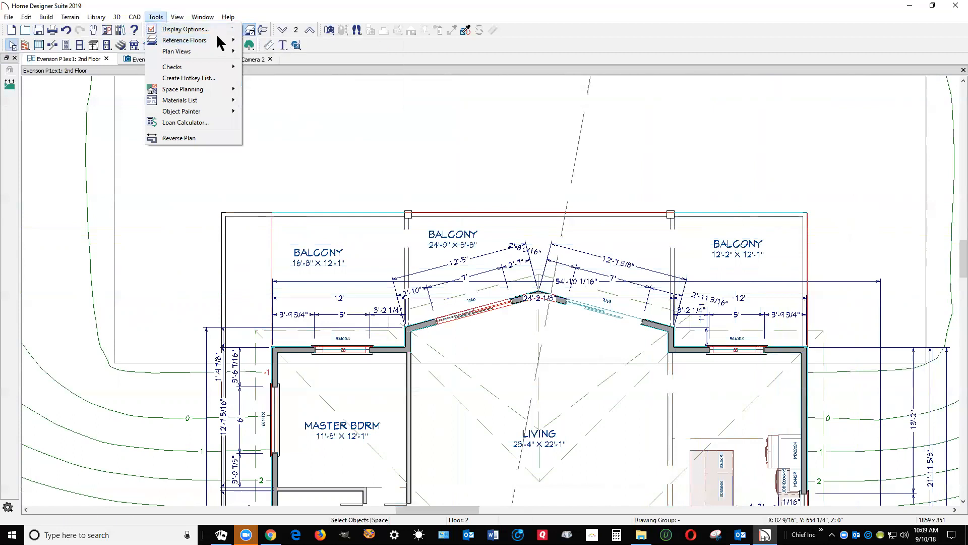
{"action": "mouse_move", "coordinate": [220, 41]}
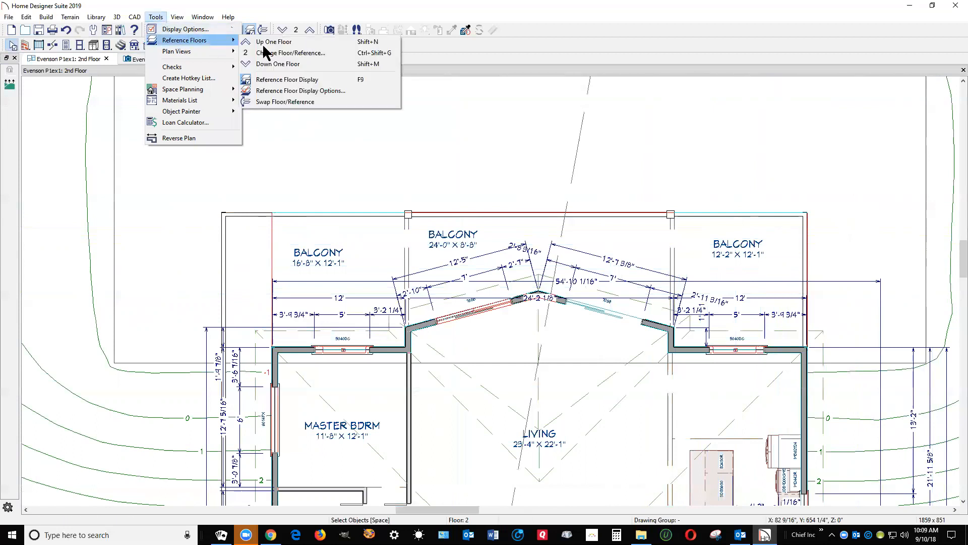
{"action": "left_click", "coordinate": [294, 80]}
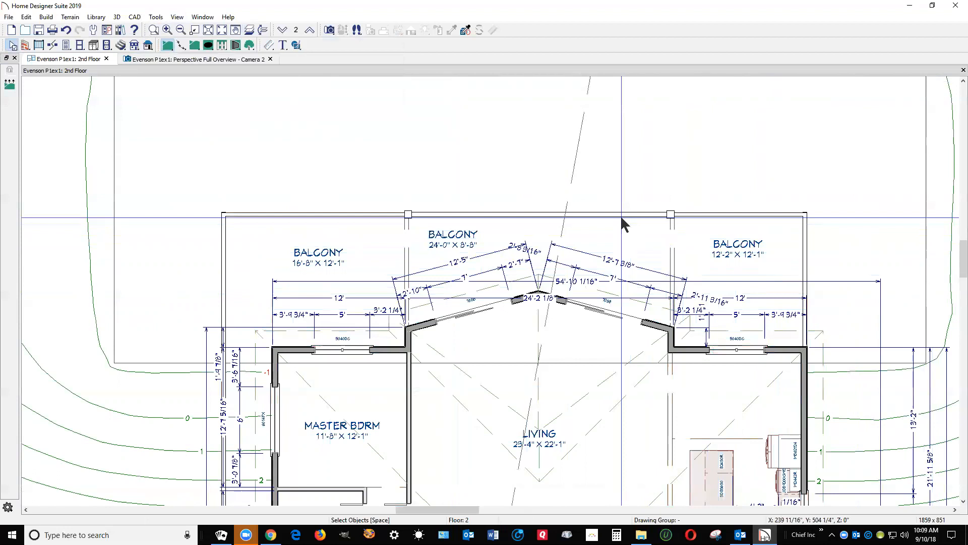
- Select the center balcony room in the perspective overview and examine its ceiling, floor and height settings without changing them
{"action": "key", "text": "ctrl+Tab"}
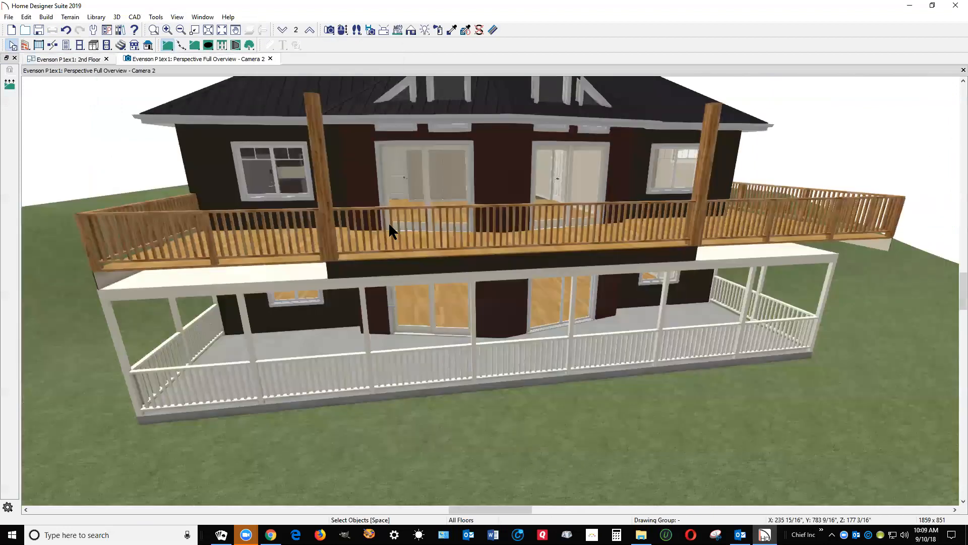
{"action": "scroll", "coordinate": [388, 222], "scroll_direction": "down", "scroll_amount": 3}
{"action": "scroll", "coordinate": [384, 202], "scroll_direction": "up", "scroll_amount": 2}
{"action": "scroll", "coordinate": [384, 199], "scroll_direction": "up", "scroll_amount": 2}
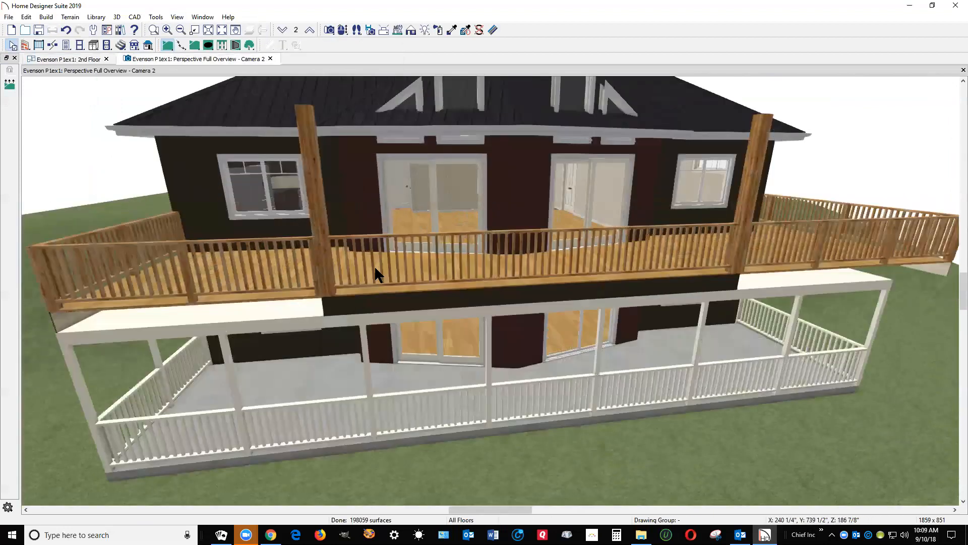
{"action": "left_click", "coordinate": [391, 295]}
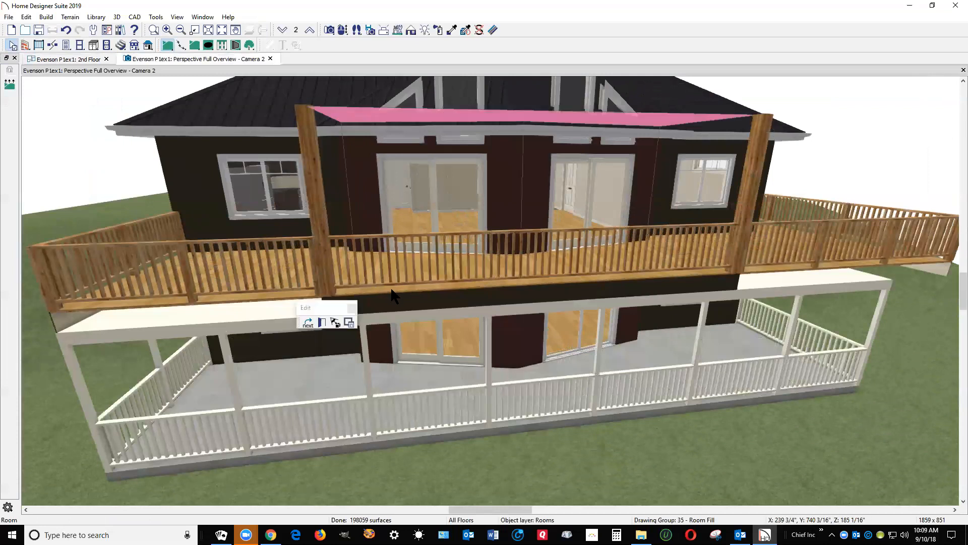
{"action": "left_click", "coordinate": [318, 321]}
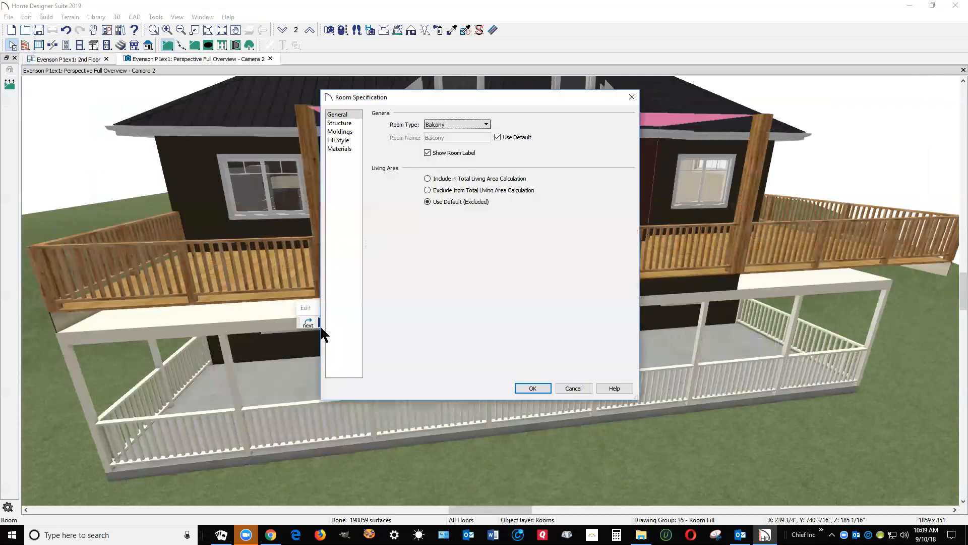
{"action": "left_click", "coordinate": [329, 122]}
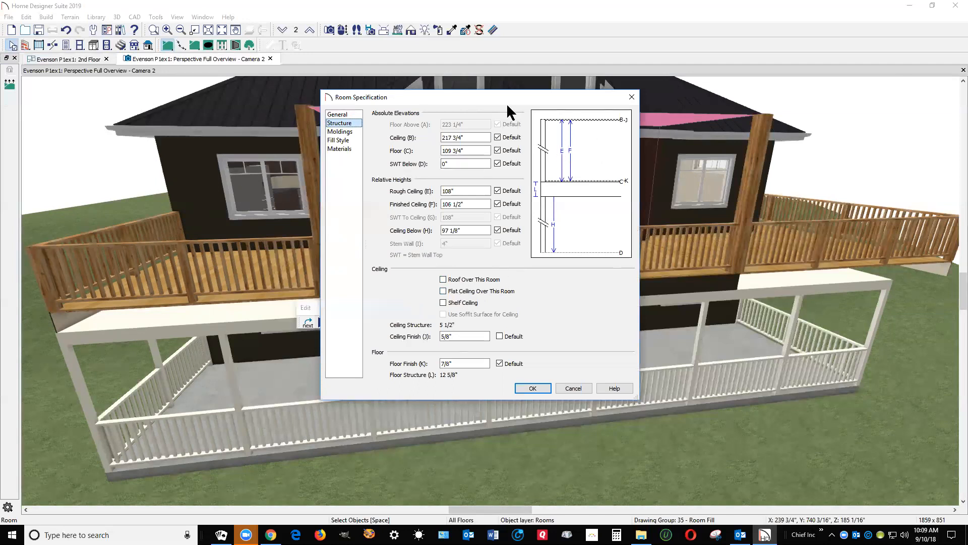
{"action": "left_click_drag", "start_coordinate": [485, 97], "coordinate": [746, 243]}
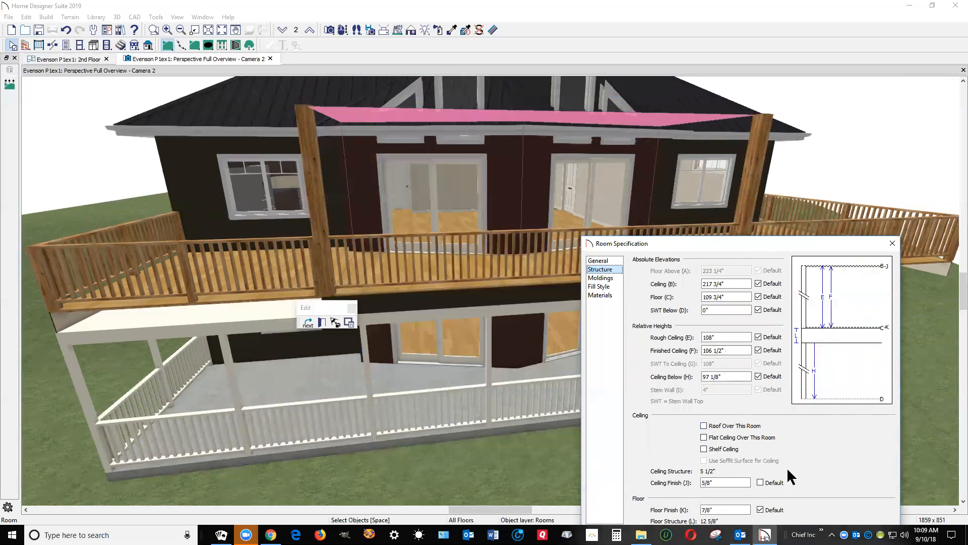
{"action": "left_click_drag", "start_coordinate": [758, 235], "coordinate": [757, 167]}
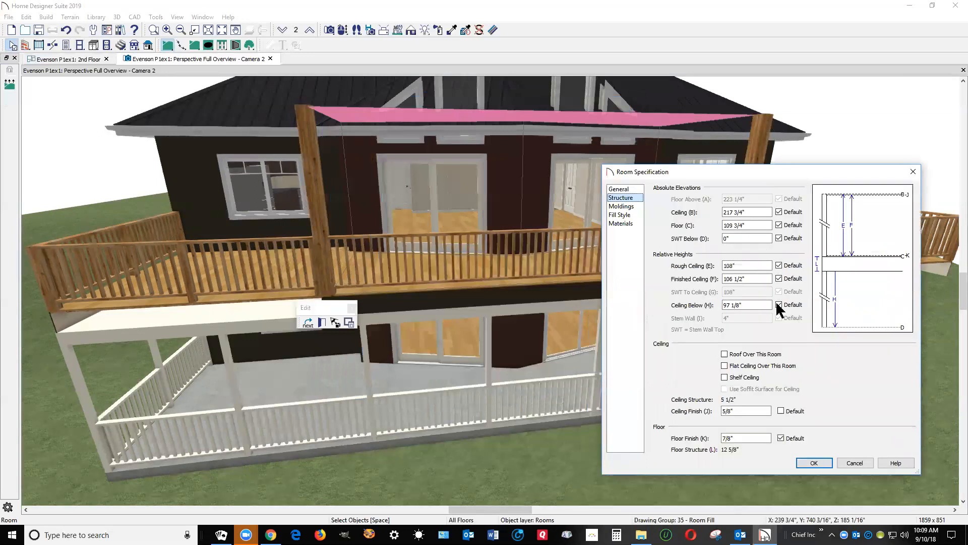
{"action": "left_click", "coordinate": [859, 462]}
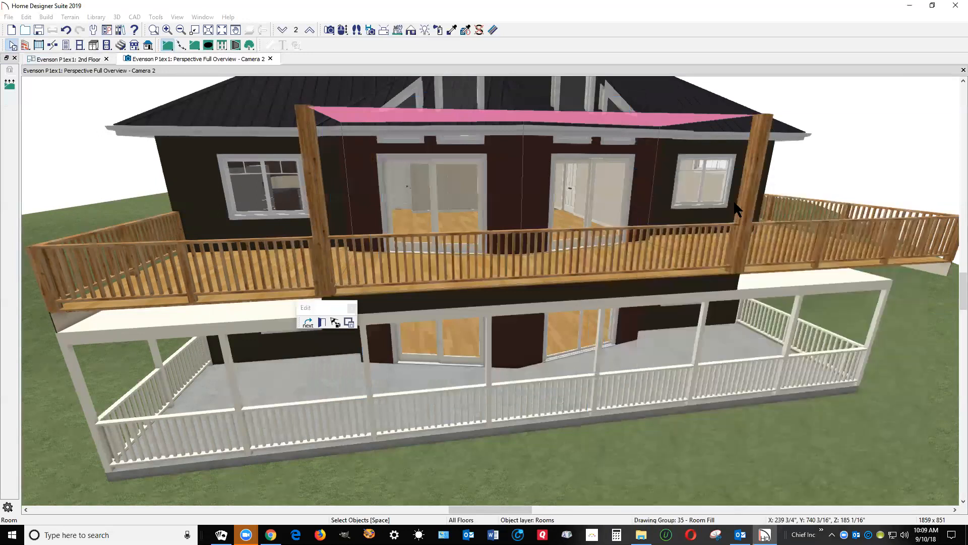
{"action": "left_click", "coordinate": [753, 175]}
{"action": "double_click", "coordinate": [753, 175]}
{"action": "key", "text": "BackSpace"}
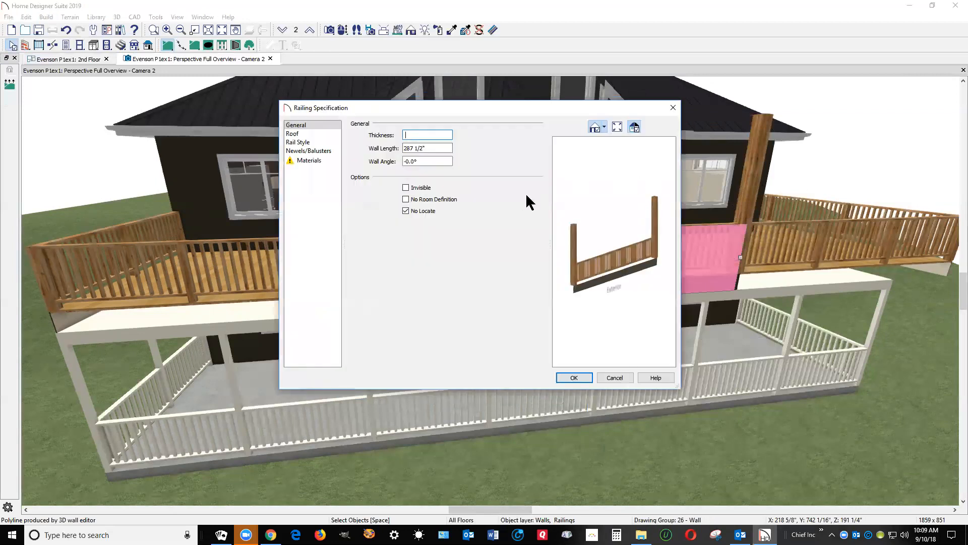
{"action": "left_click", "coordinate": [617, 377]}
{"action": "left_click", "coordinate": [538, 283]}
{"action": "key", "text": "Return"}
{"action": "key", "text": "Escape"}
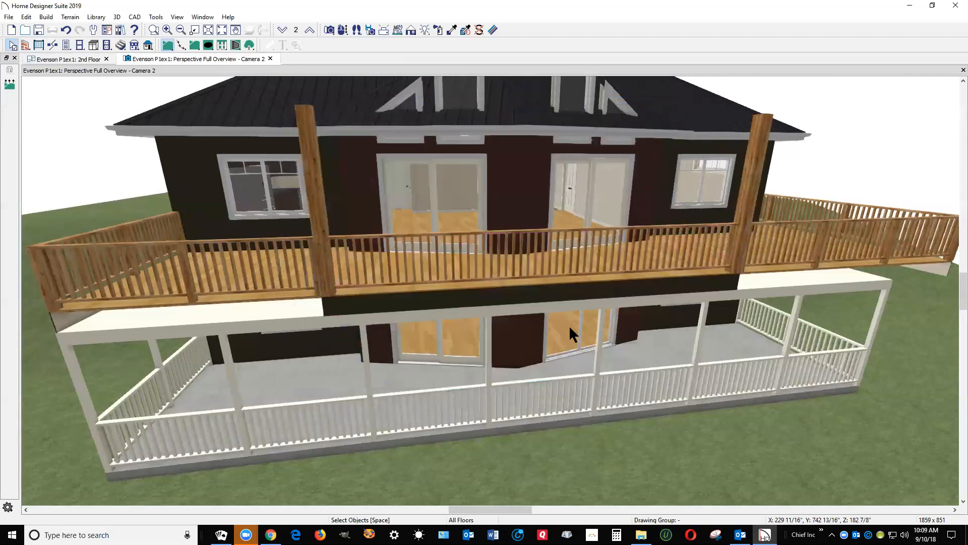
- Enable the roof over the center balcony room, keeping its flat ceiling option off
{"action": "scroll", "coordinate": [570, 327], "scroll_direction": "down", "scroll_amount": 4}
{"action": "scroll", "coordinate": [540, 244], "scroll_direction": "up", "scroll_amount": 3}
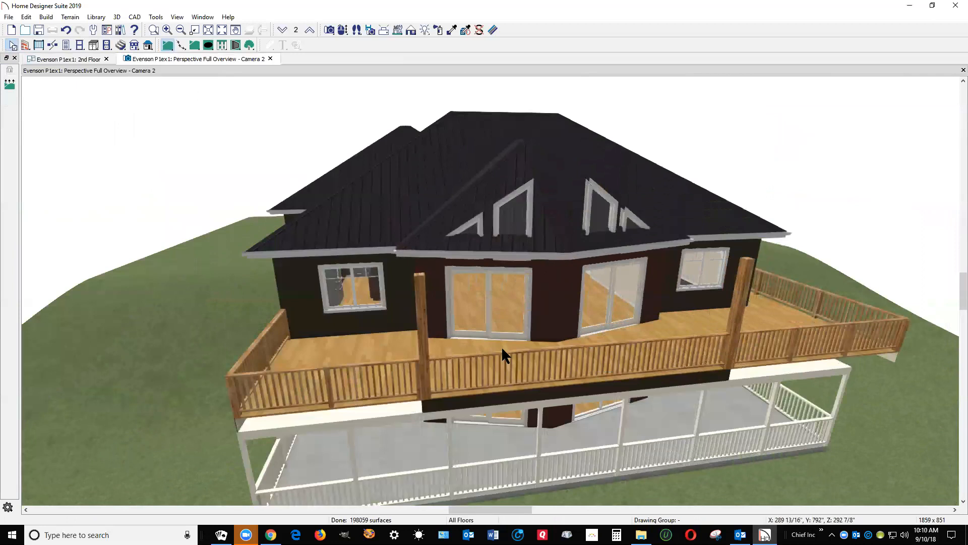
{"action": "left_click", "coordinate": [459, 343]}
{"action": "double_click", "coordinate": [465, 342]}
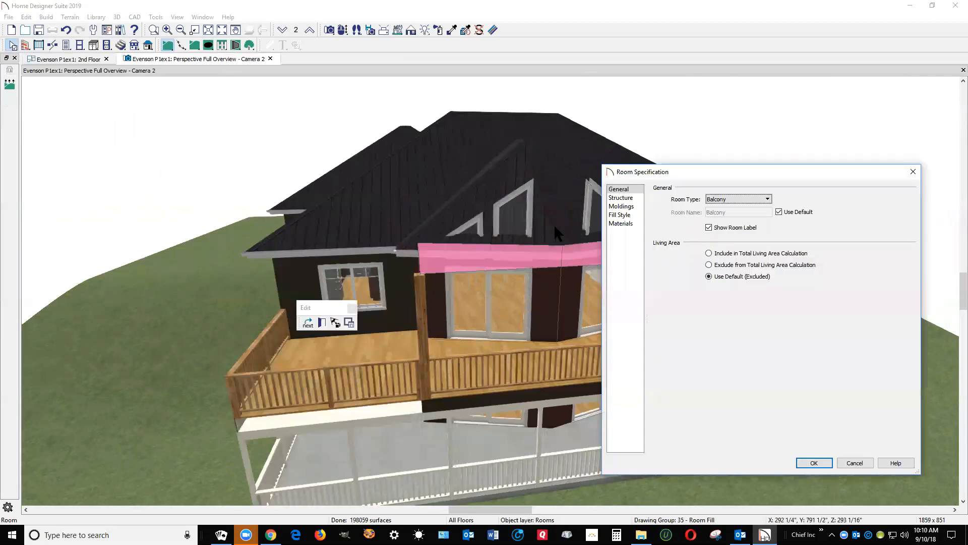
{"action": "left_click", "coordinate": [620, 198]}
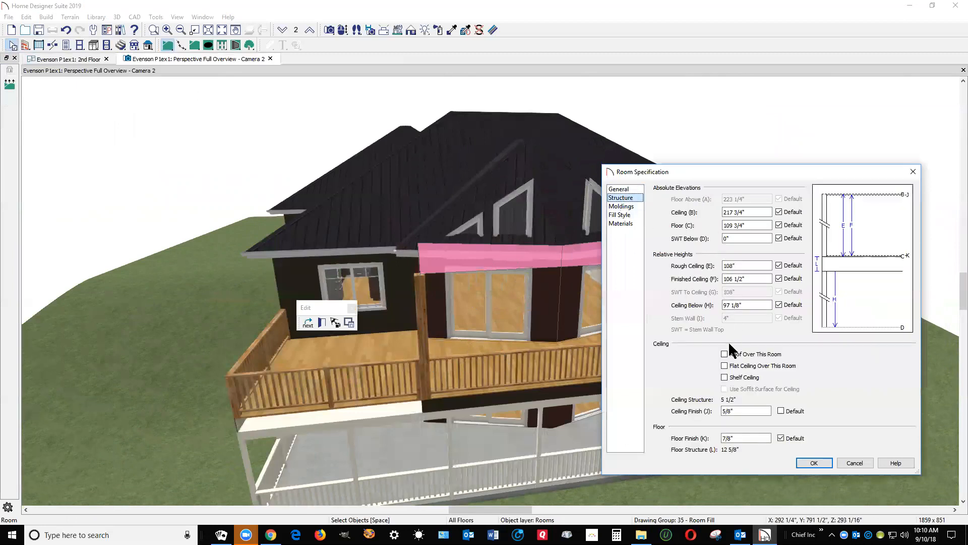
{"action": "left_click", "coordinate": [738, 355]}
{"action": "left_click", "coordinate": [739, 366]}
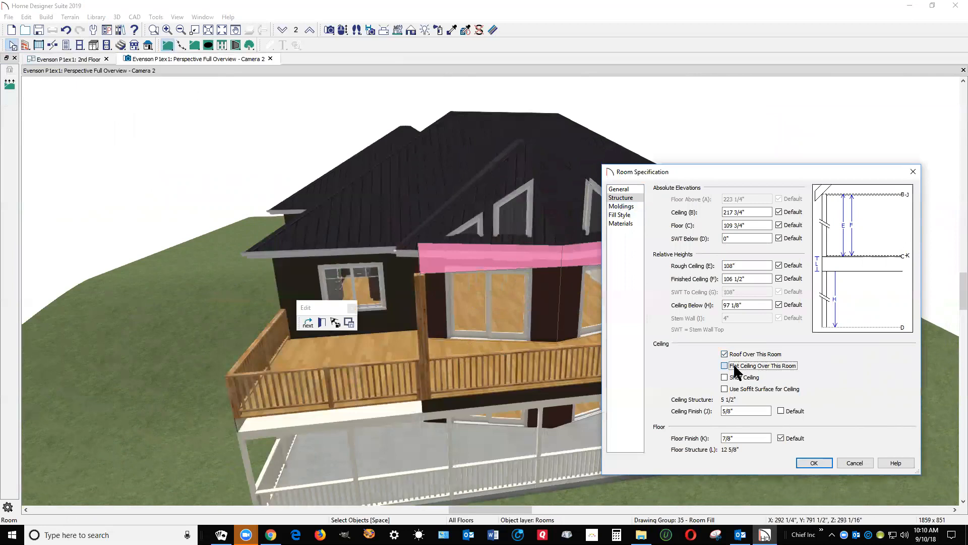
{"action": "left_click", "coordinate": [812, 463]}
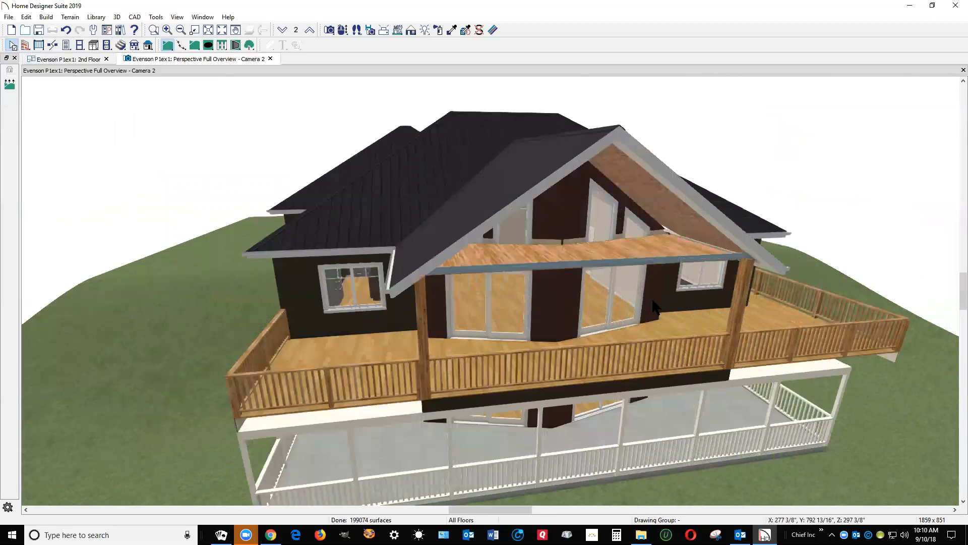
{"action": "double_click", "coordinate": [674, 246]}
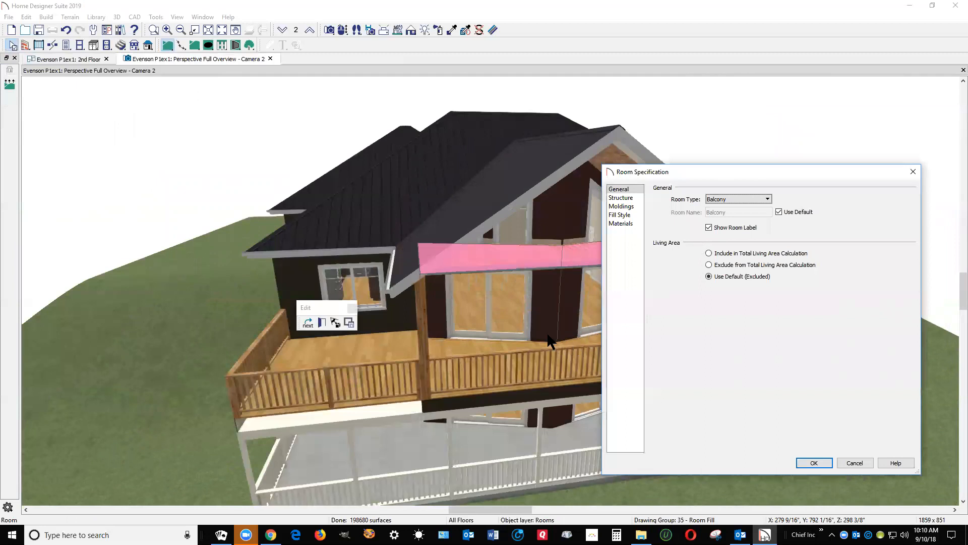
{"action": "left_click", "coordinate": [855, 462]}
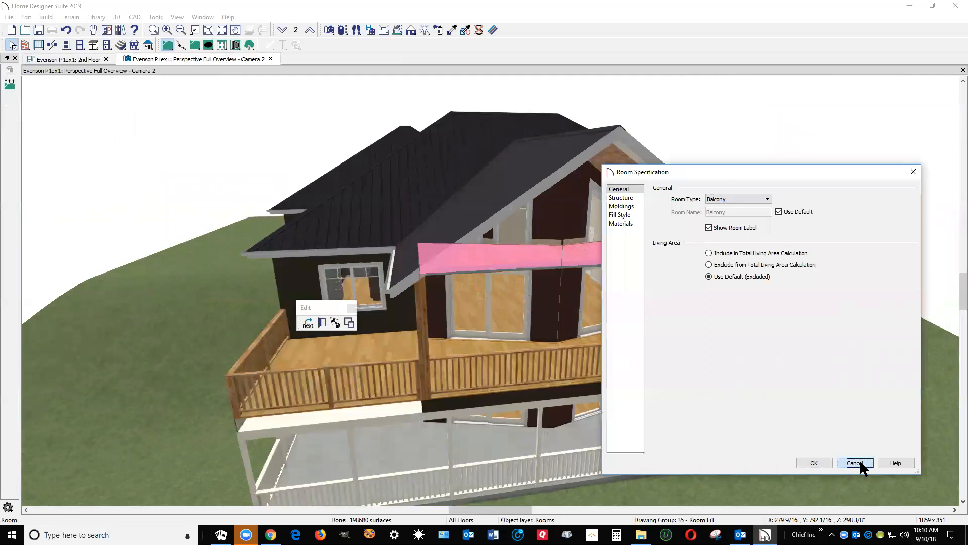
{"action": "key", "text": "Escape"}
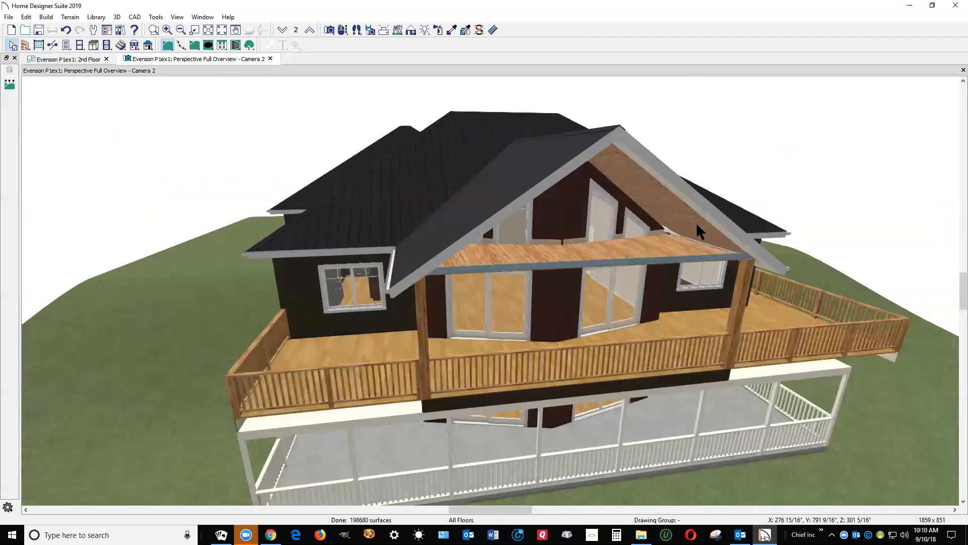
- Turn off the flat ceiling over the center balcony room so its ceiling follows the roof
{"action": "left_click", "coordinate": [681, 252]}
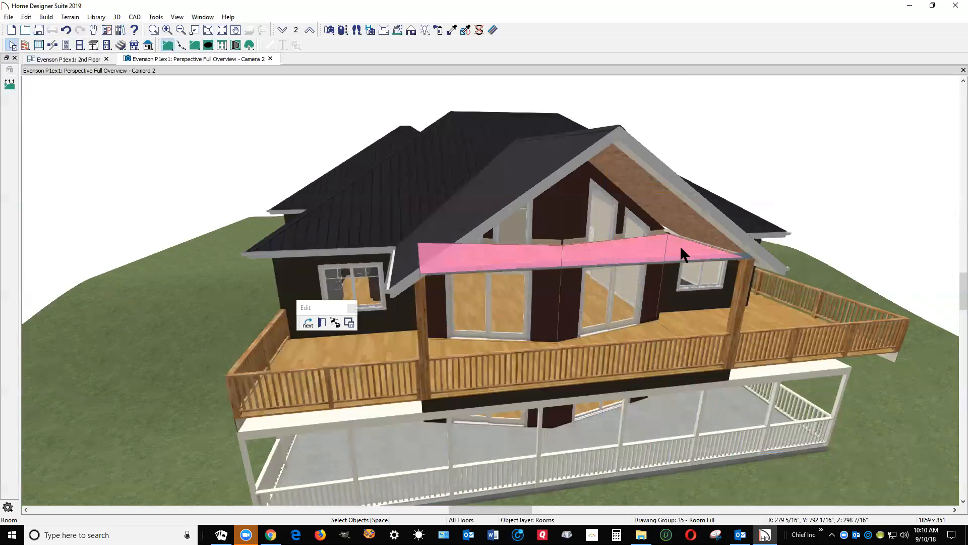
{"action": "double_click", "coordinate": [681, 250]}
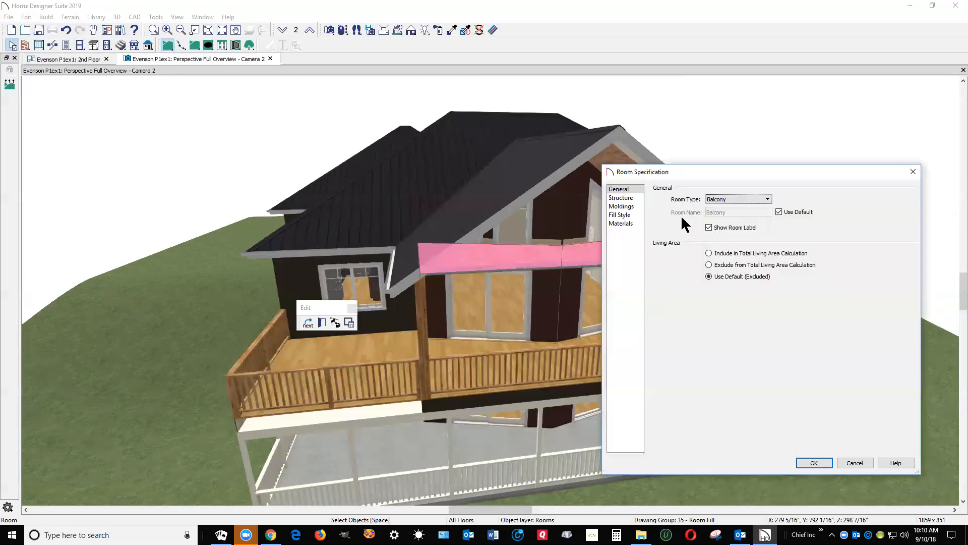
{"action": "left_click", "coordinate": [623, 198]}
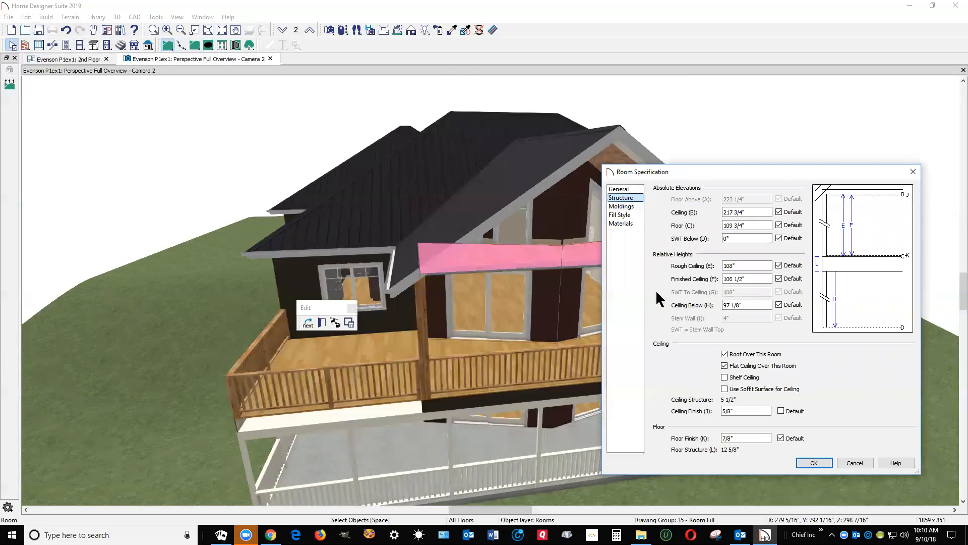
{"action": "left_click", "coordinate": [726, 364]}
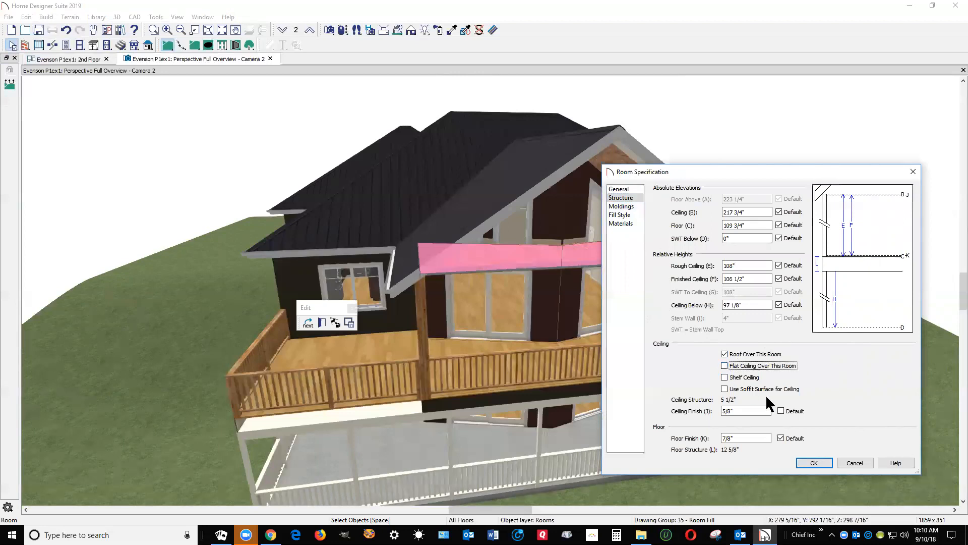
{"action": "left_click", "coordinate": [813, 462]}
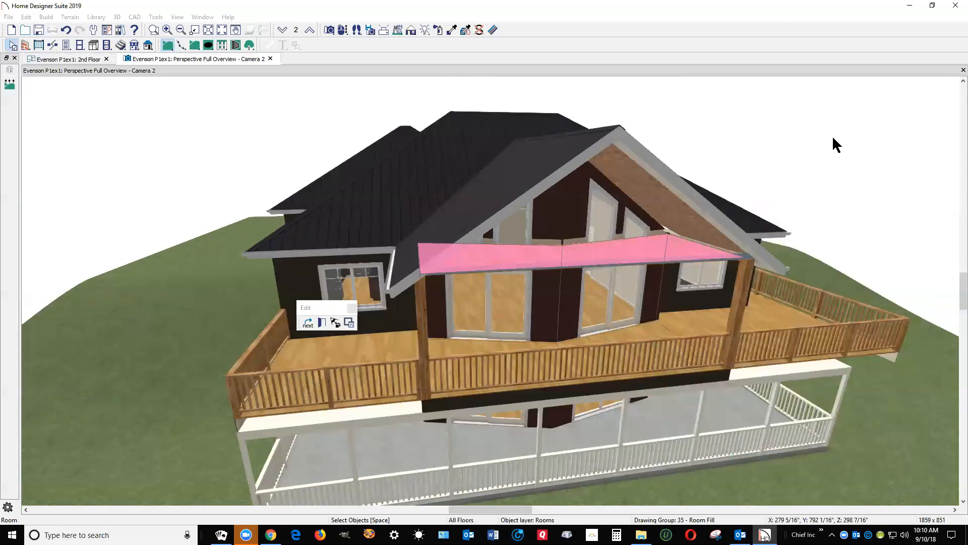
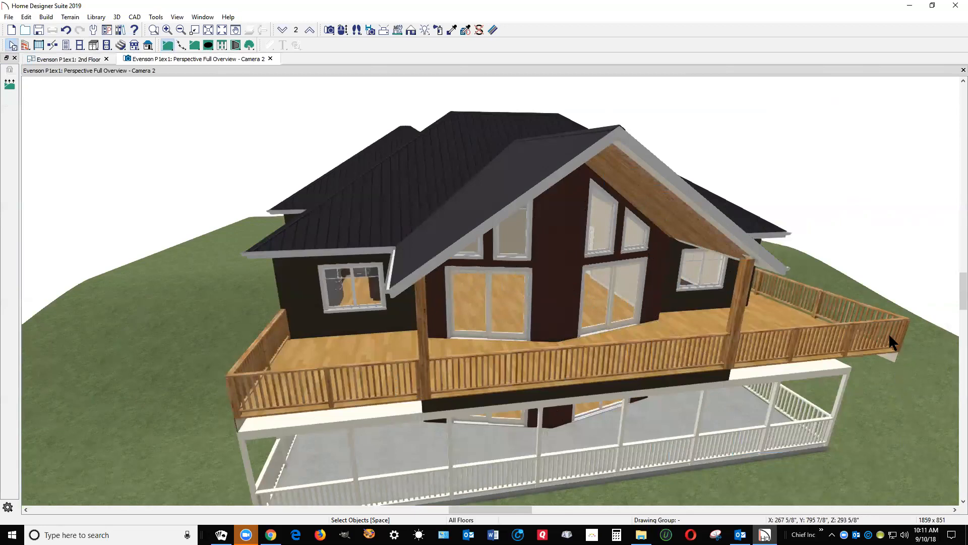
- Compare the 1st floor rear patio outline with the 2nd floor balconies, checking the extent of the wraparound balcony room
{"action": "key", "text": "ctrl+Tab"}
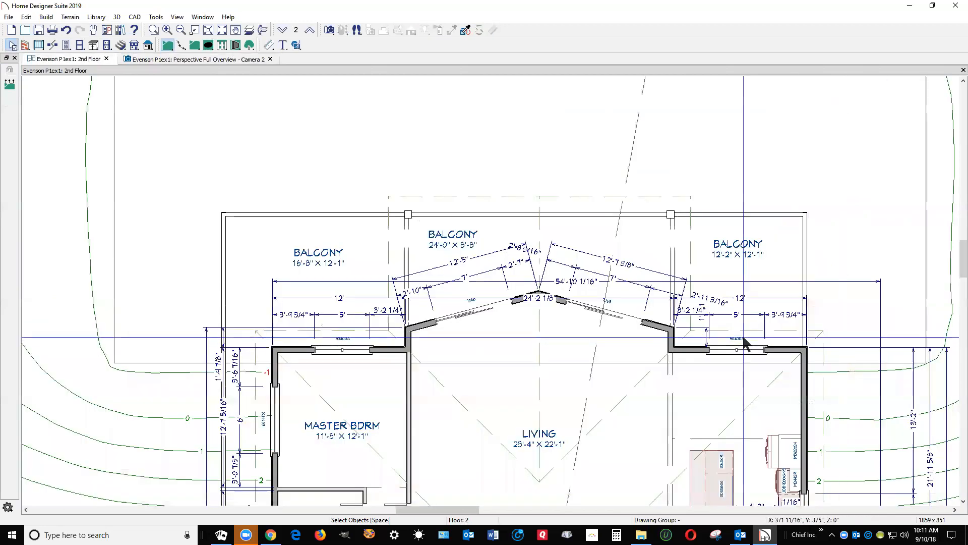
{"action": "left_click", "coordinate": [281, 30]}
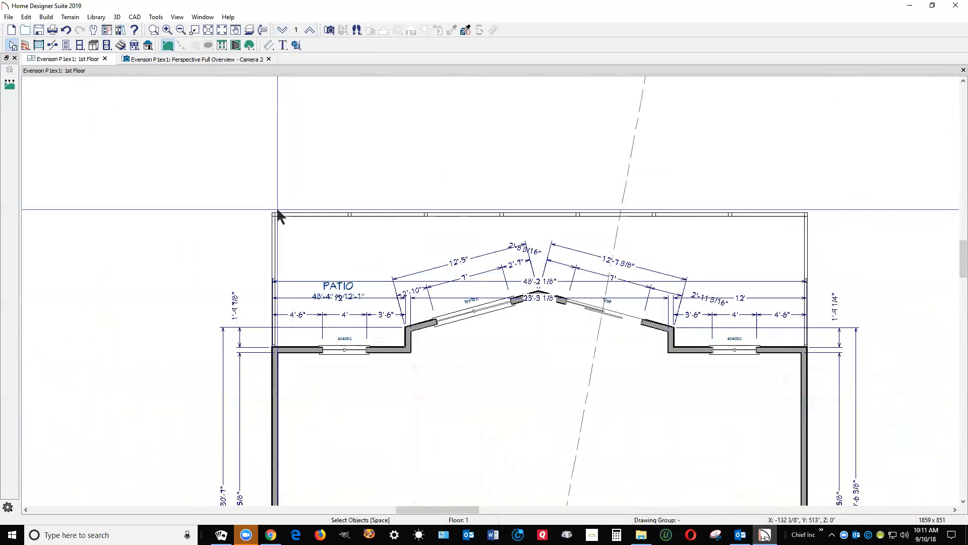
{"action": "left_click", "coordinate": [309, 30]}
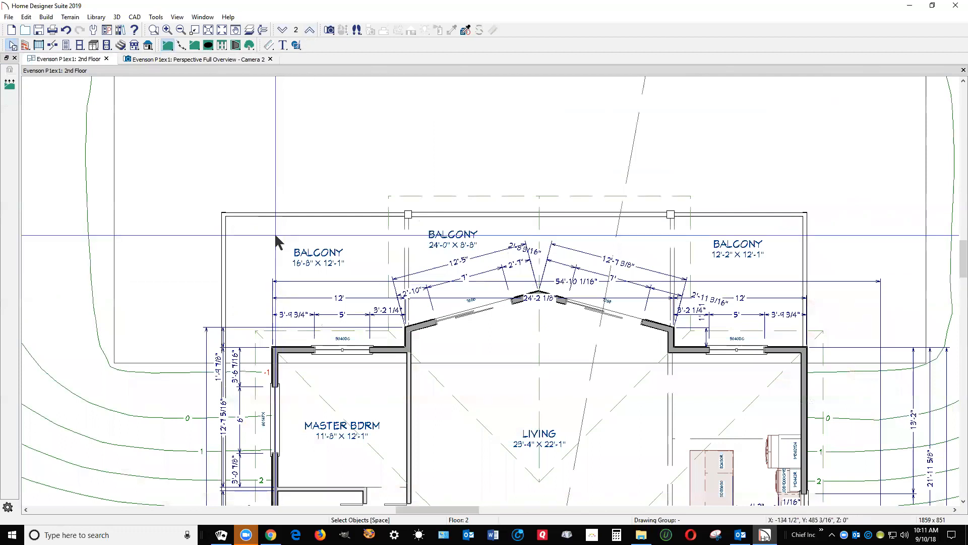
{"action": "scroll", "coordinate": [353, 135], "scroll_direction": "down", "scroll_amount": 3}
{"action": "left_click", "coordinate": [263, 257]}
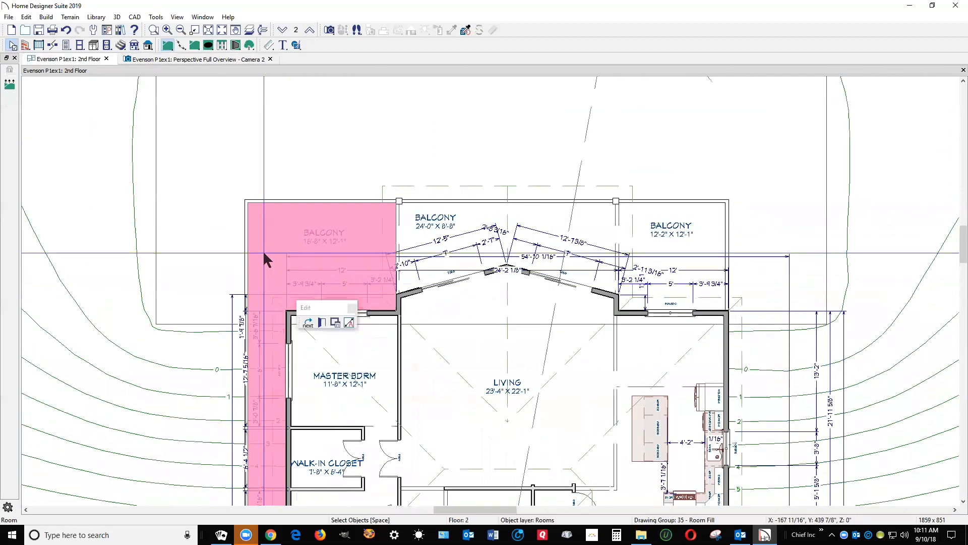
{"action": "scroll", "coordinate": [293, 215], "scroll_direction": "down", "scroll_amount": 2}
{"action": "key", "text": "Escape"}
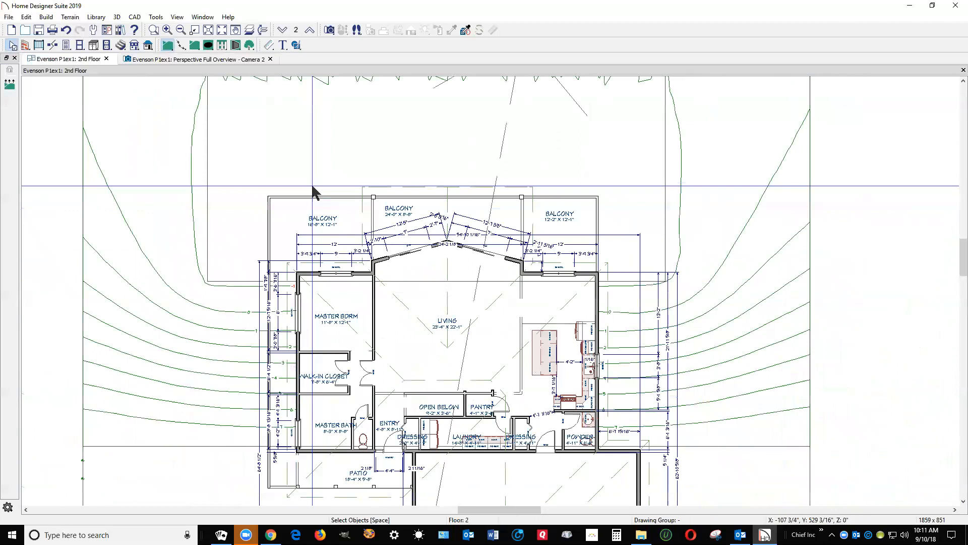
- Examine the rear balconies, gable roof and lower patio from both sides in the perspective overview
{"action": "key", "text": "ctrl+Tab"}
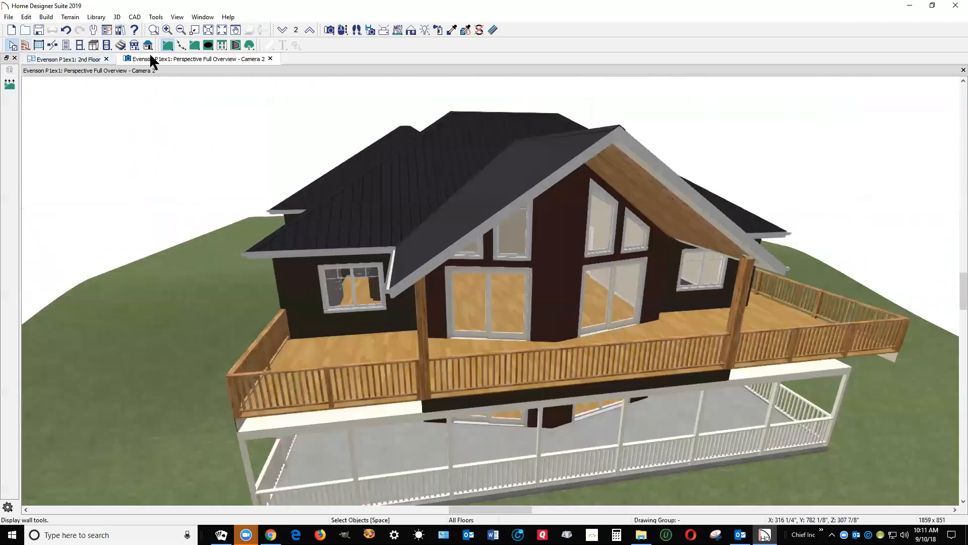
{"action": "left_click", "coordinate": [343, 30]}
{"action": "left_click_drag", "start_coordinate": [504, 244], "coordinate": [452, 241]}
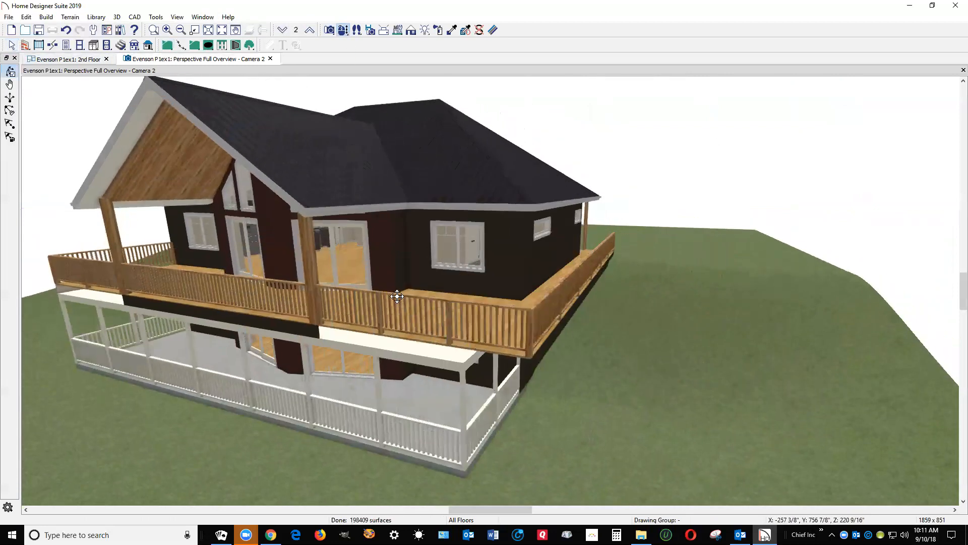
{"action": "left_click_drag", "start_coordinate": [580, 302], "coordinate": [601, 291]}
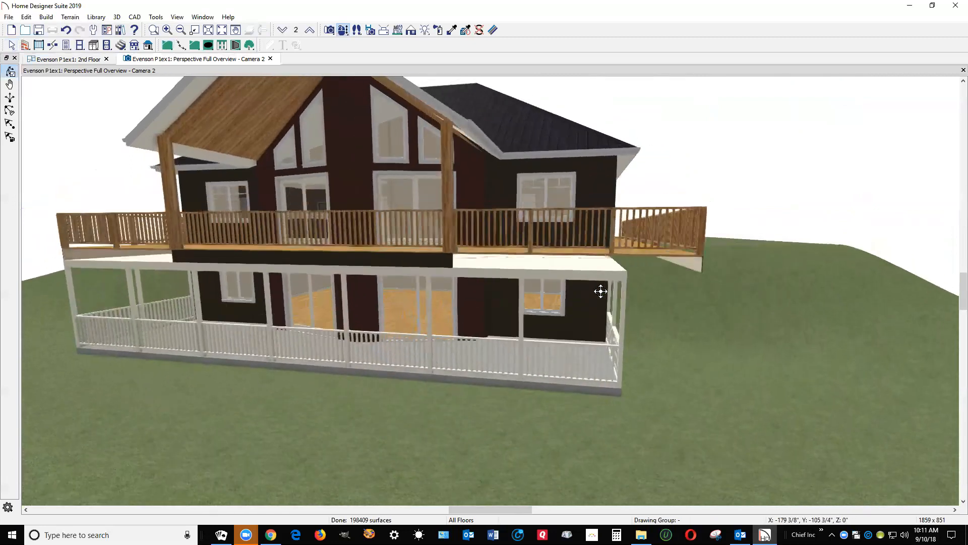
{"action": "key", "text": "space"}
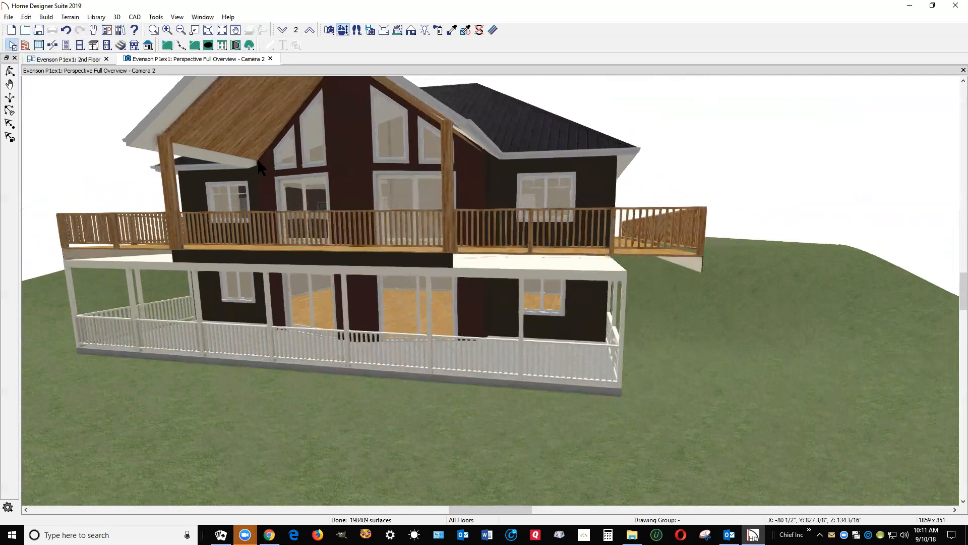
{"action": "left_click", "coordinate": [10, 72]}
{"action": "left_click_drag", "start_coordinate": [32, 82], "coordinate": [148, 147]}
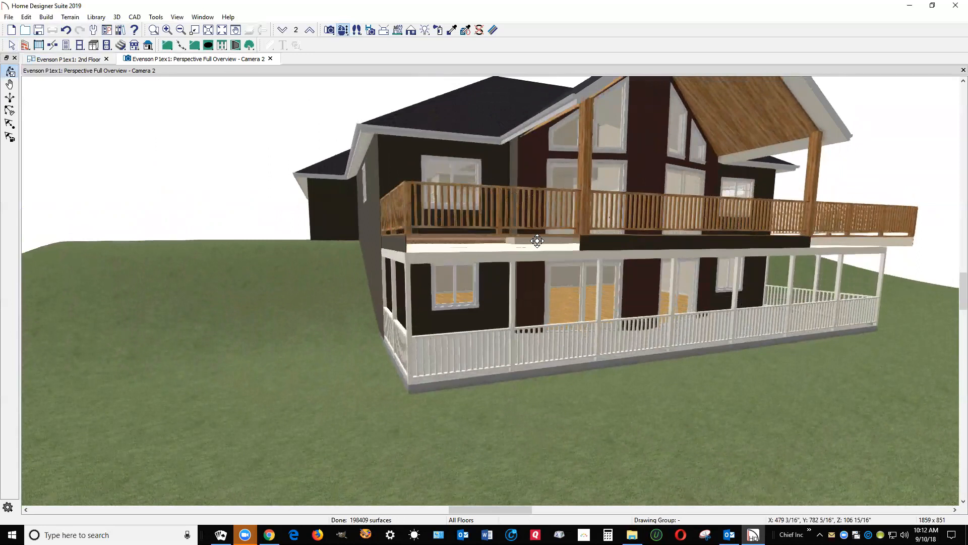
{"action": "left_click_drag", "start_coordinate": [537, 240], "coordinate": [525, 243]}
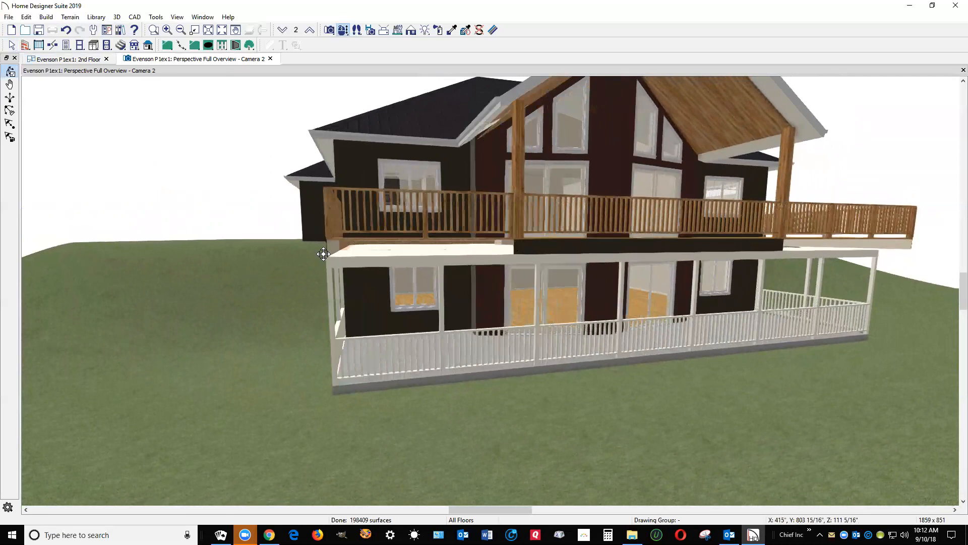
{"action": "mouse_move", "coordinate": [658, 229]}
{"action": "left_mouse_down"}
{"action": "mouse_move", "coordinate": [583, 234]}
{"action": "mouse_move", "coordinate": [642, 234]}
{"action": "left_mouse_up"}
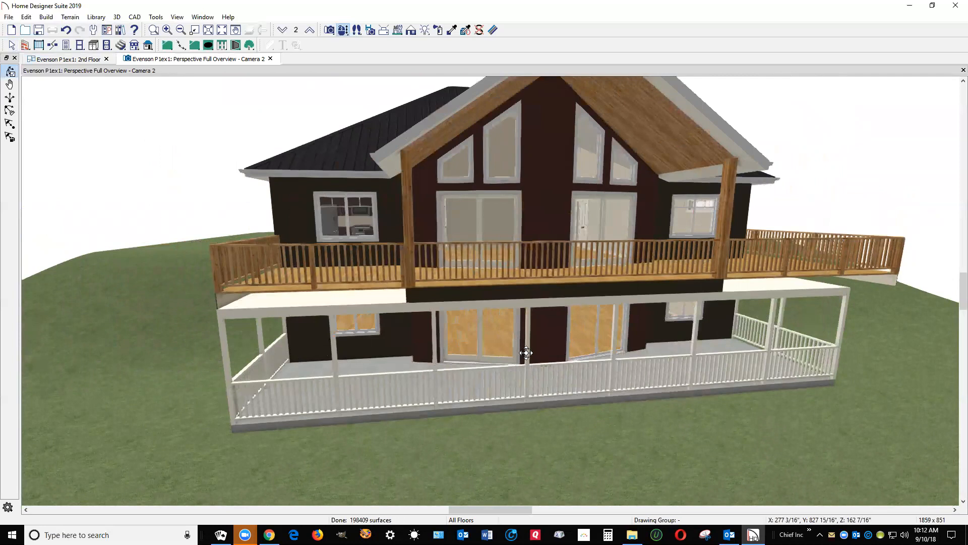
- Set the newel post spacing of the lower patio's long rear railing to 144 inches on center
{"action": "key", "text": "space"}
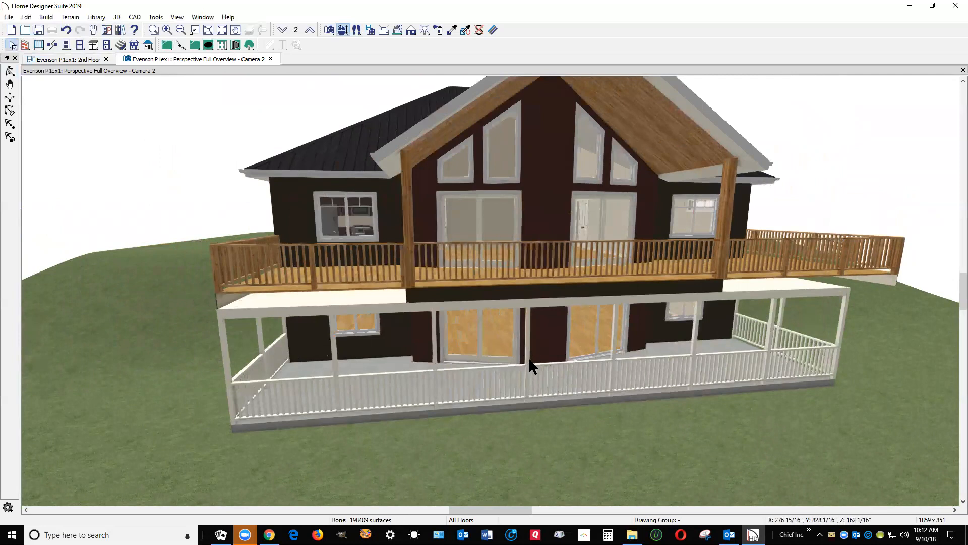
{"action": "left_click", "coordinate": [528, 357]}
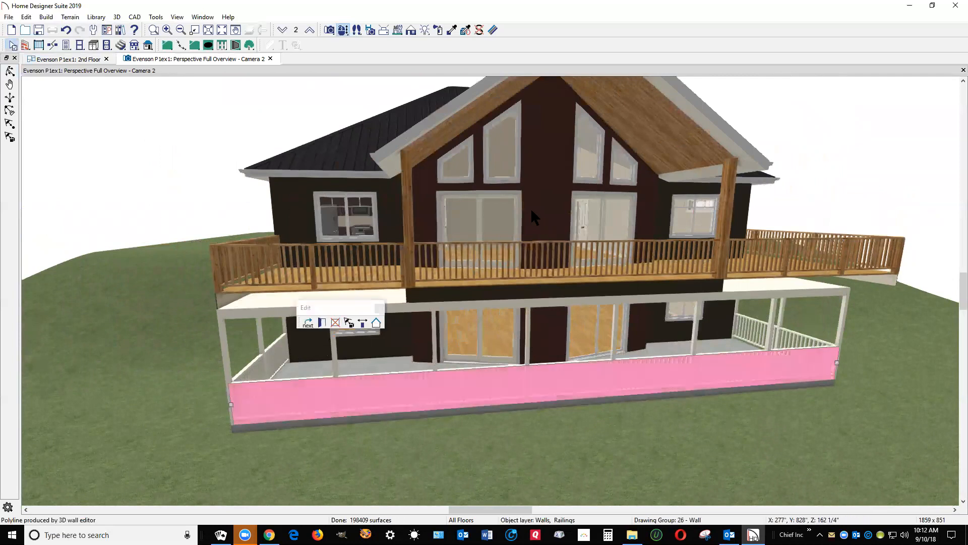
{"action": "left_click", "coordinate": [321, 323]}
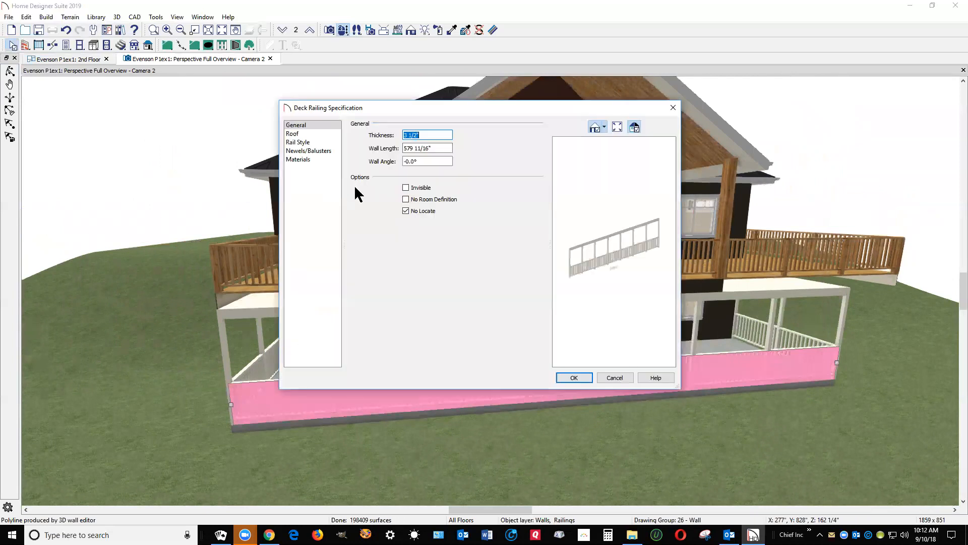
{"action": "left_click", "coordinate": [309, 150]}
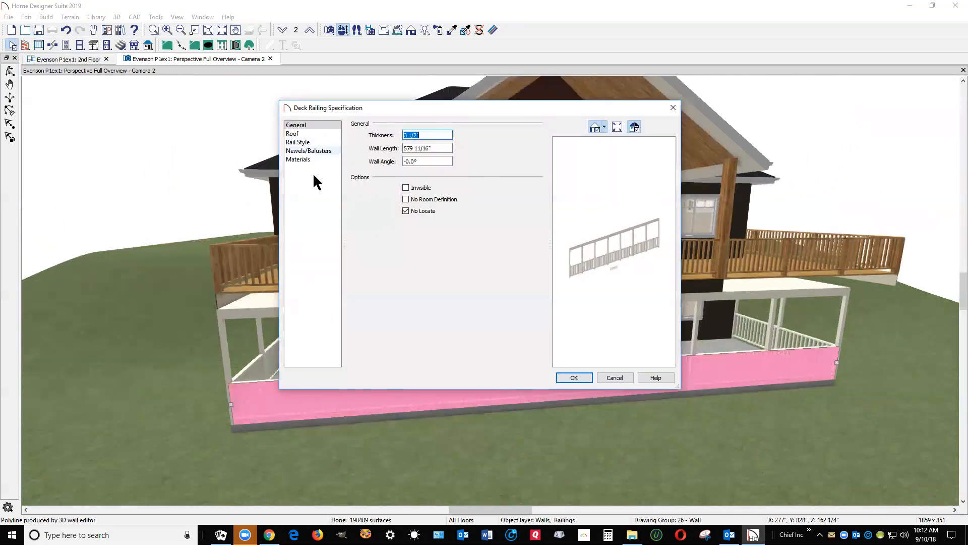
{"action": "left_click", "coordinate": [410, 188]}
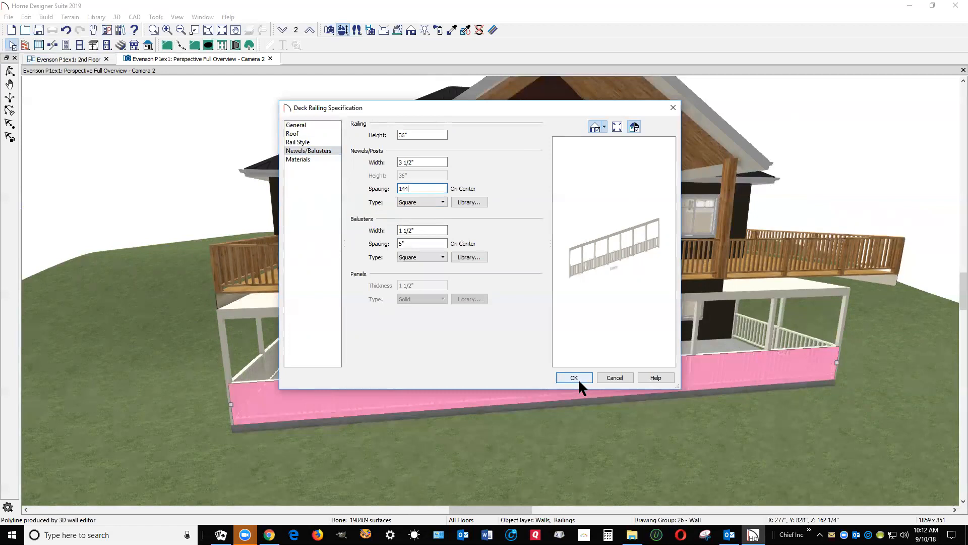
{"action": "key", "text": "Tab"}
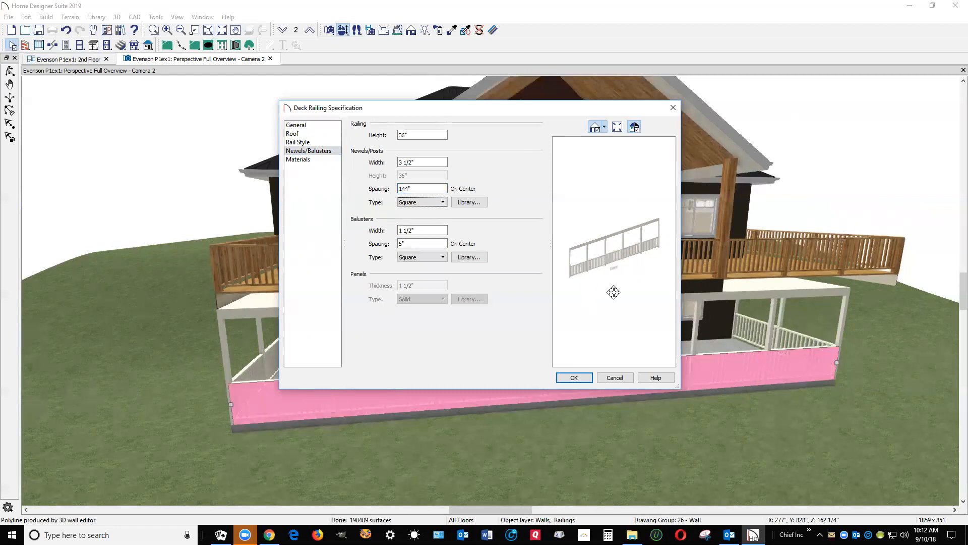
{"action": "left_click", "coordinate": [579, 376]}
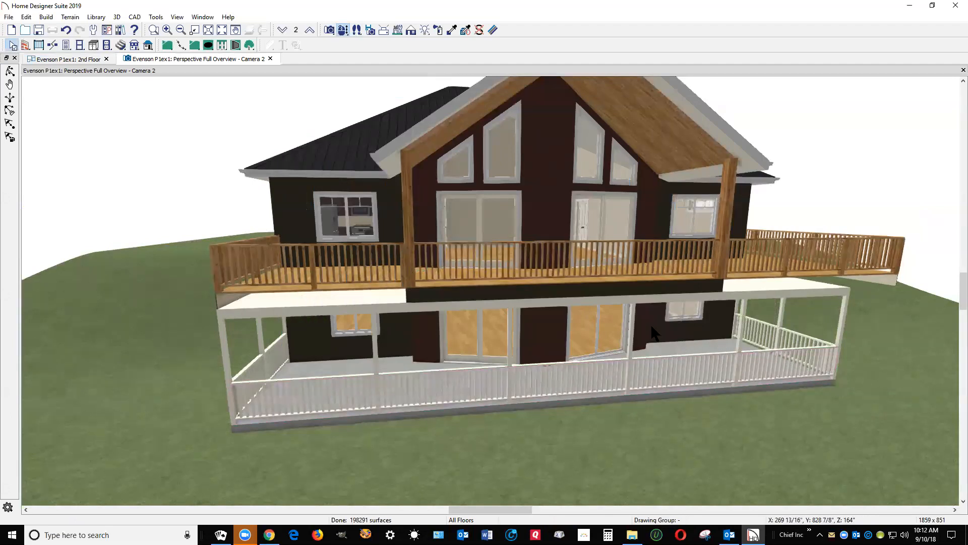
- Examine the whole house exterior from all sides in the perspective overview, from the garage around to the rear patio
{"action": "scroll", "coordinate": [654, 333], "scroll_direction": "down", "scroll_amount": 2}
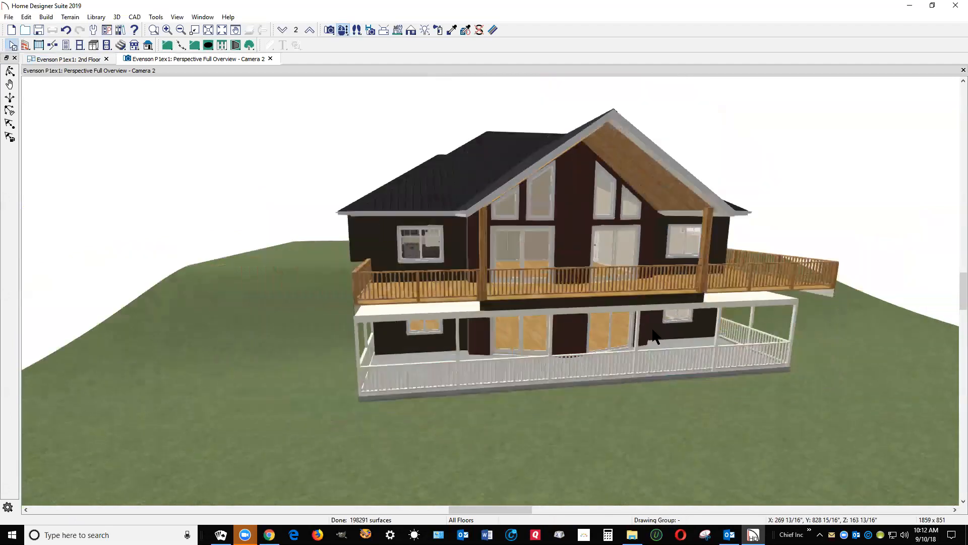
{"action": "left_click", "coordinate": [9, 73]}
{"action": "left_click_drag", "start_coordinate": [277, 192], "coordinate": [312, 192]}
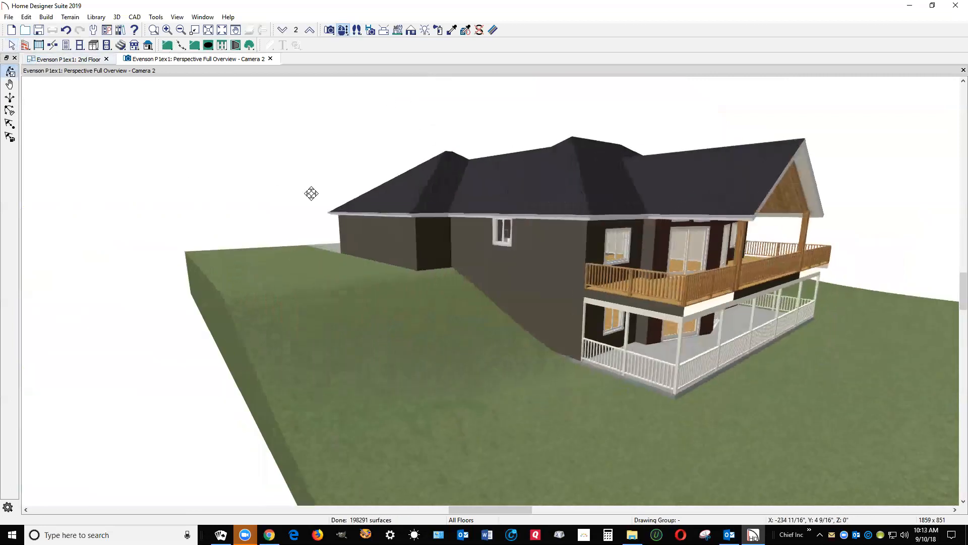
{"action": "left_click_drag", "start_coordinate": [597, 374], "coordinate": [769, 386]}
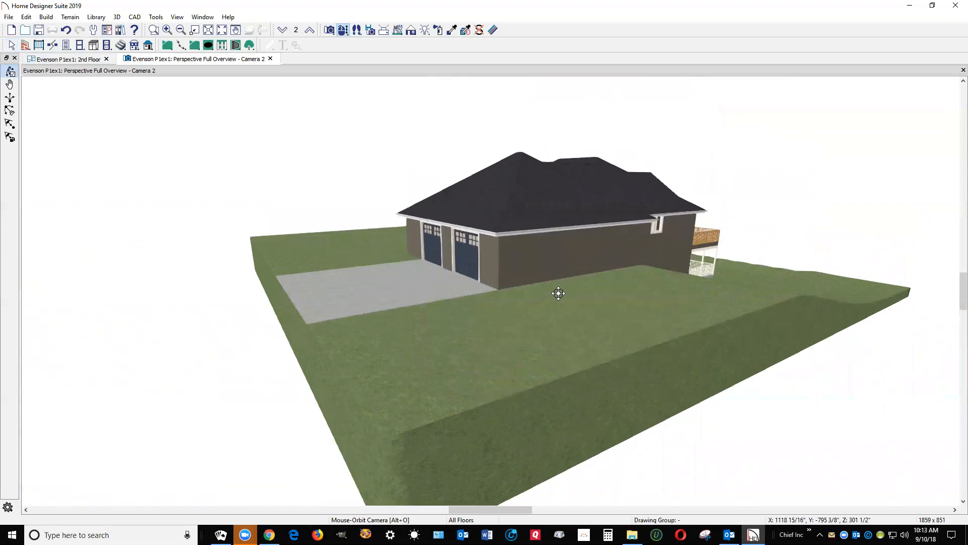
{"action": "left_click_drag", "start_coordinate": [489, 262], "coordinate": [696, 265]}
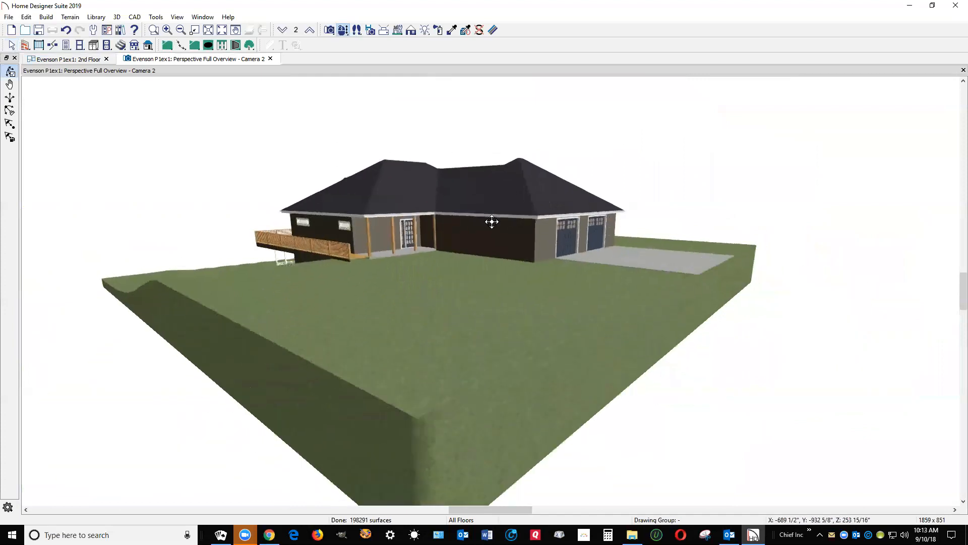
{"action": "scroll", "coordinate": [448, 226], "scroll_direction": "up", "scroll_amount": 2}
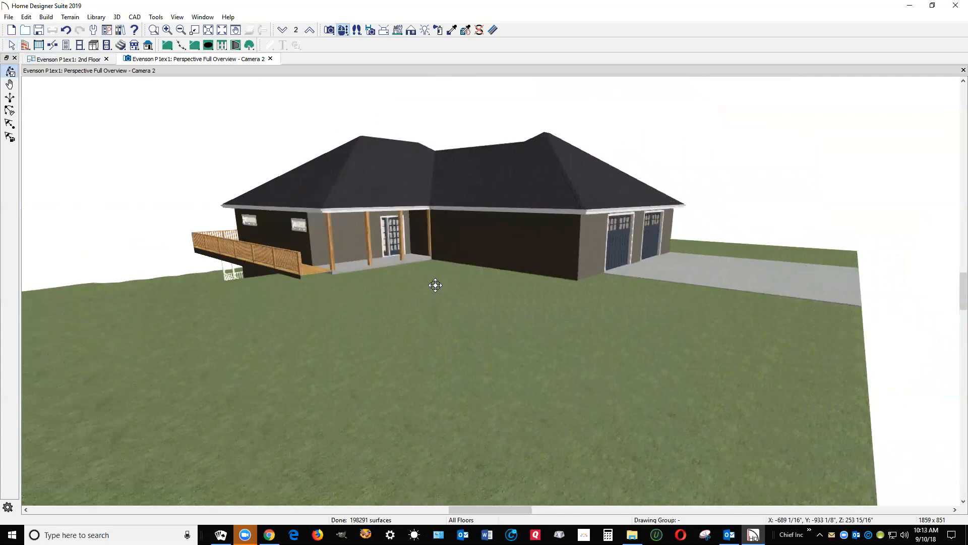
{"action": "left_click_drag", "start_coordinate": [438, 283], "coordinate": [543, 259]}
{"action": "left_click_drag", "start_coordinate": [428, 292], "coordinate": [570, 275]}
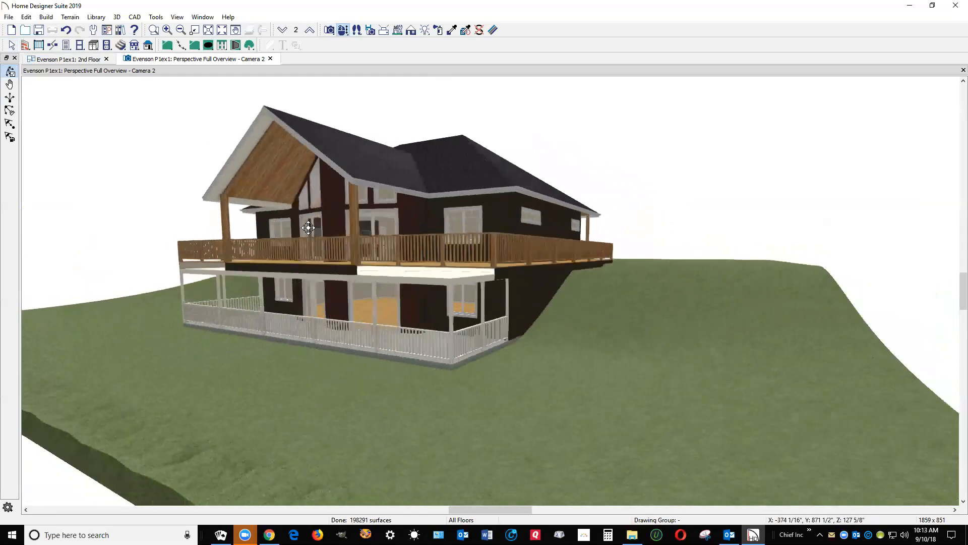
{"action": "left_click_drag", "start_coordinate": [452, 269], "coordinate": [460, 297]}
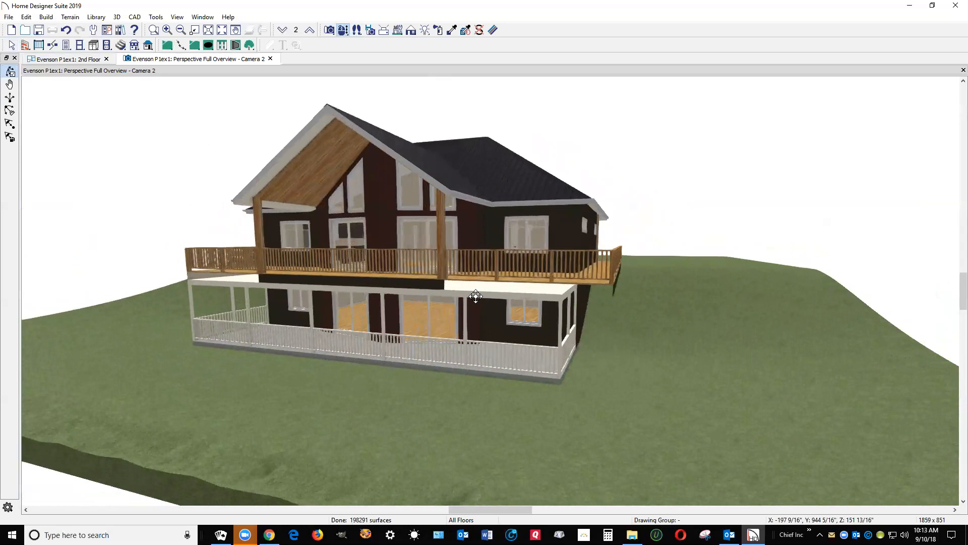
- Place a soffit about 574 inches long and 24 inches wide inside the 1st floor patio's rear railing, spanning the whole patio
{"action": "key", "text": "ctrl+Tab"}
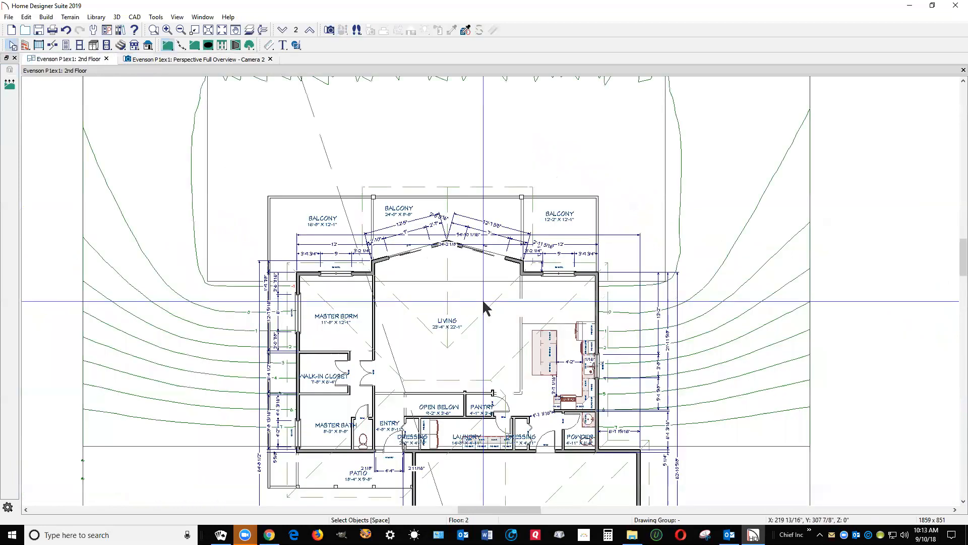
{"action": "left_click", "coordinate": [282, 30]}
{"action": "scroll", "coordinate": [362, 248], "scroll_direction": "up", "scroll_amount": 3}
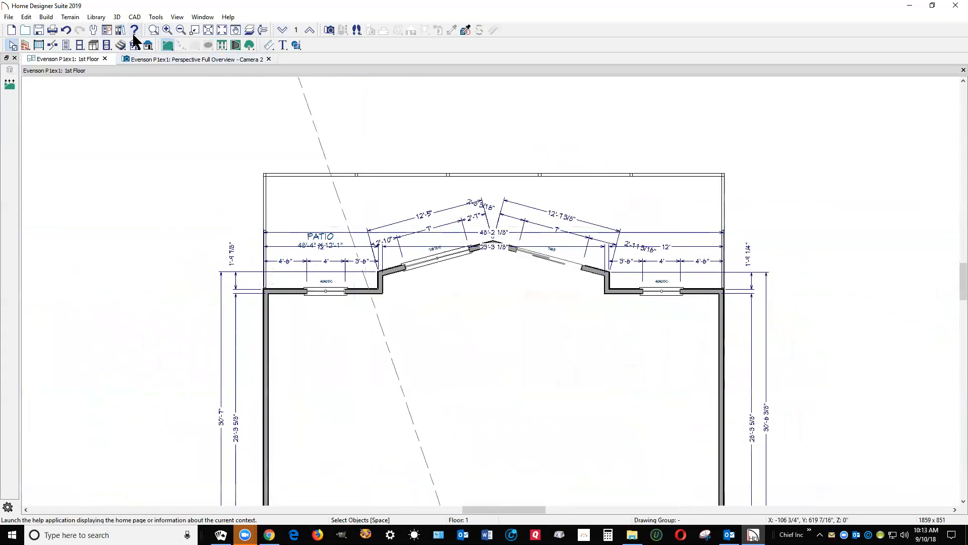
{"action": "left_click", "coordinate": [93, 46]}
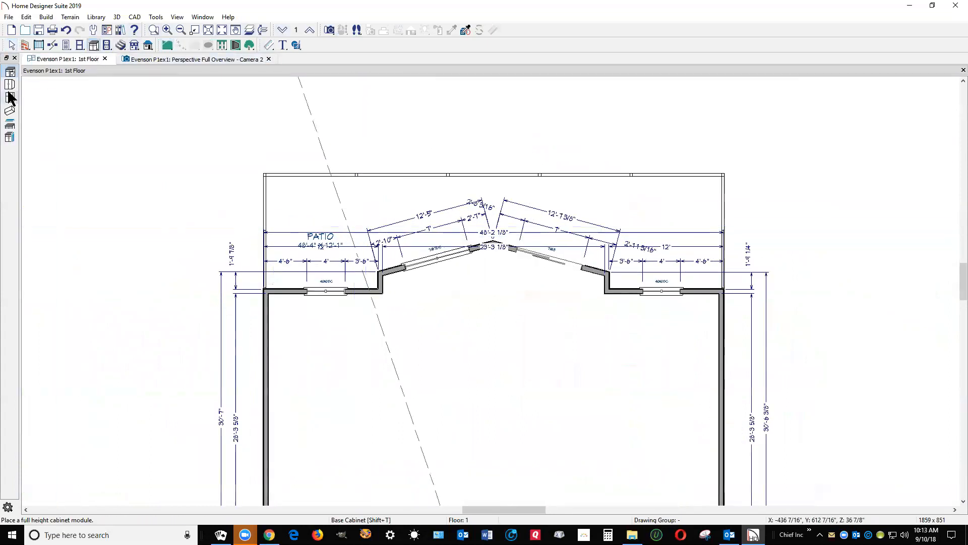
{"action": "left_click", "coordinate": [10, 112]}
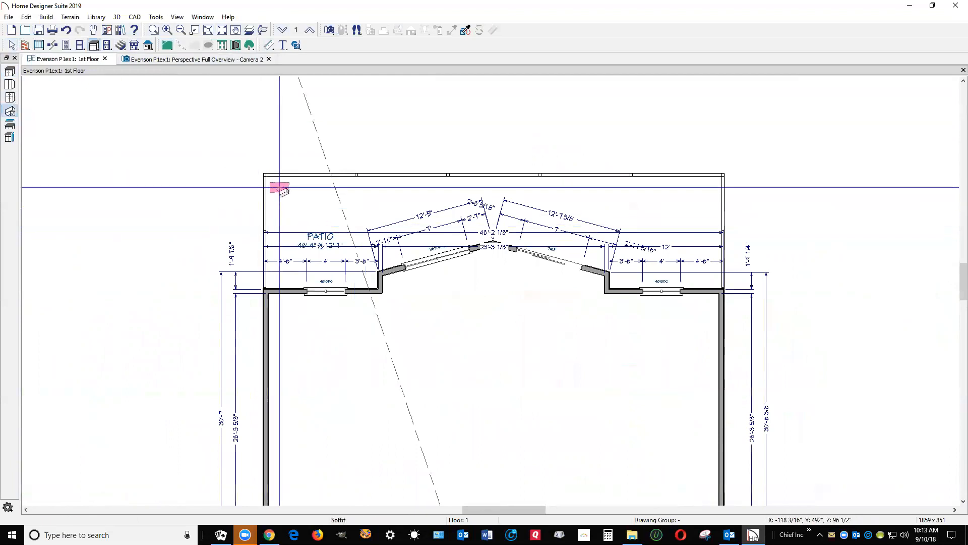
{"action": "left_click", "coordinate": [271, 185]}
{"action": "left_click_drag", "start_coordinate": [276, 186], "coordinate": [722, 222]}
{"action": "left_click", "coordinate": [597, 149]}
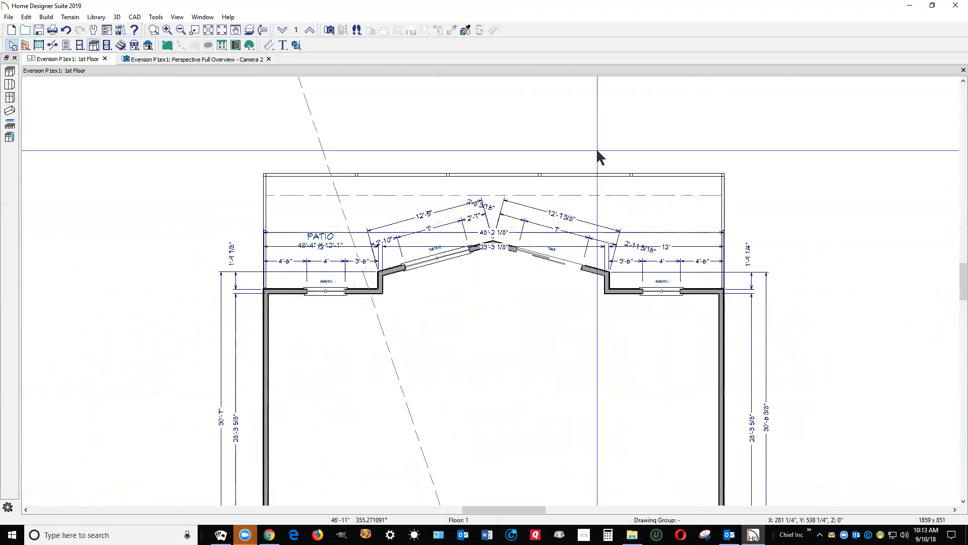
- Move the soffit outward in the plan so that it sits clear beyond the patio's rear railing
{"action": "key", "text": "ctrl+Tab"}
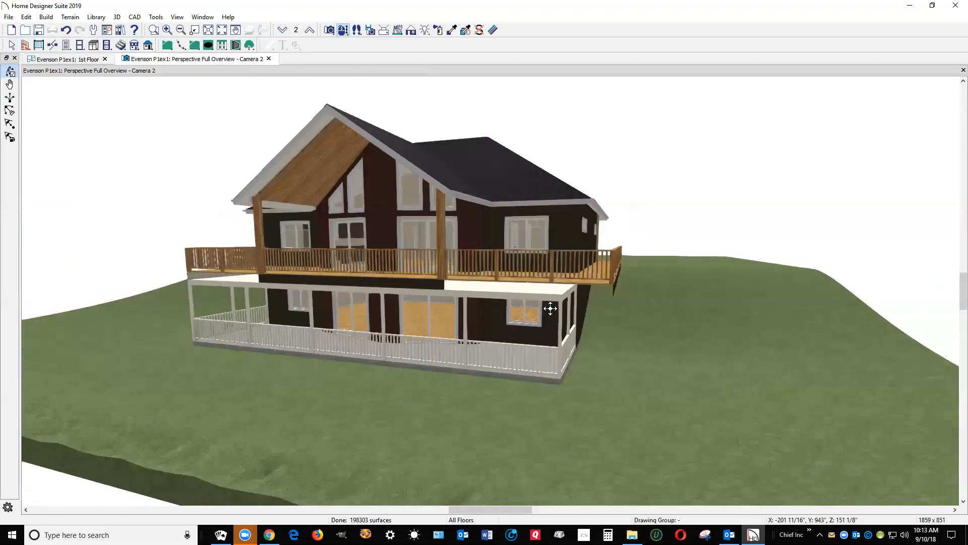
{"action": "scroll", "coordinate": [554, 301], "scroll_direction": "up", "scroll_amount": 5}
{"action": "scroll", "coordinate": [554, 300], "scroll_direction": "down", "scroll_amount": 3}
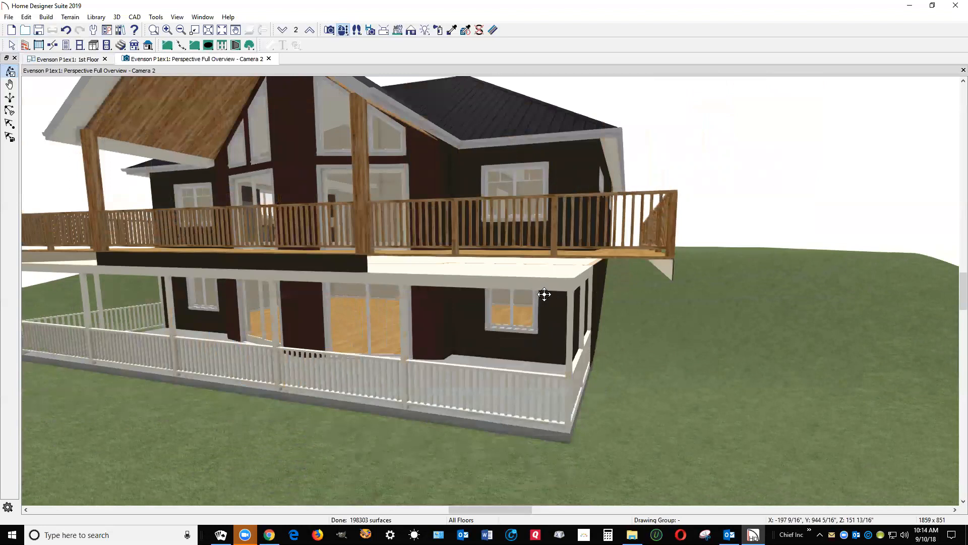
{"action": "key", "text": "ctrl+Tab"}
{"action": "left_click", "coordinate": [588, 185]}
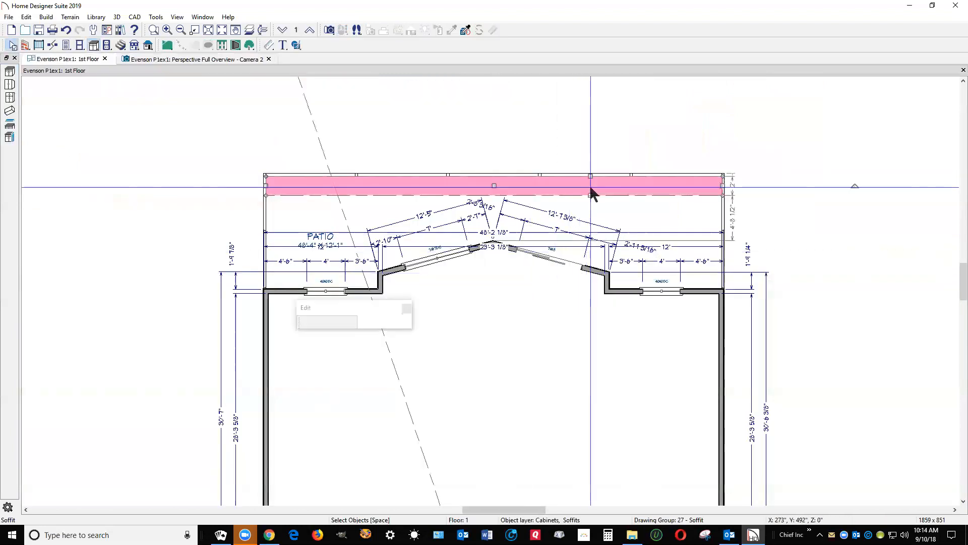
{"action": "double_click", "coordinate": [523, 185]}
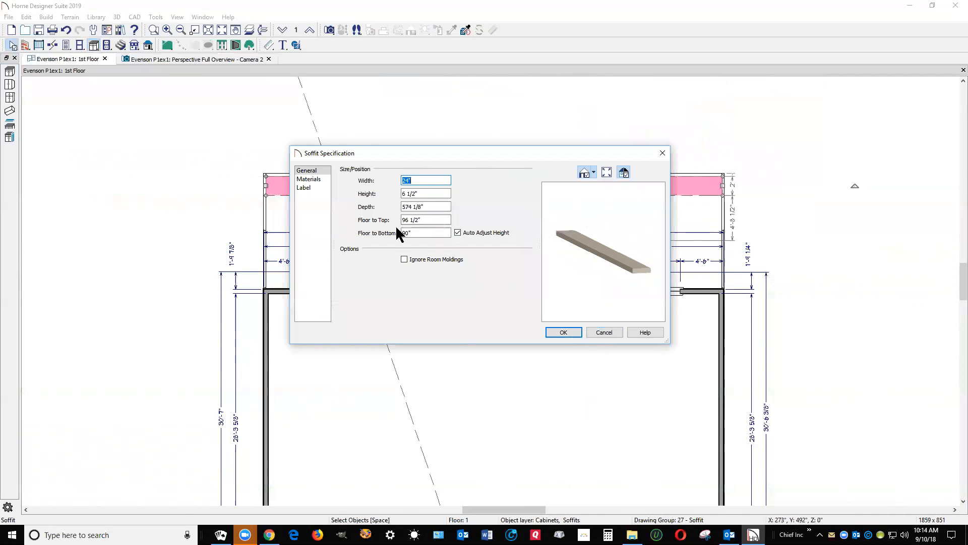
{"action": "left_click", "coordinate": [592, 330]}
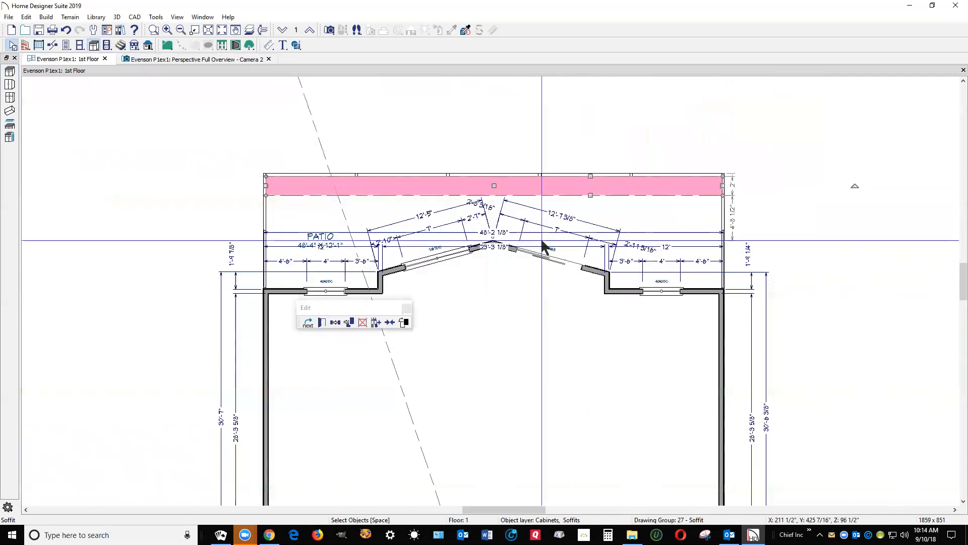
{"action": "left_click_drag", "start_coordinate": [494, 185], "coordinate": [494, 152]}
{"action": "key", "text": "Escape"}
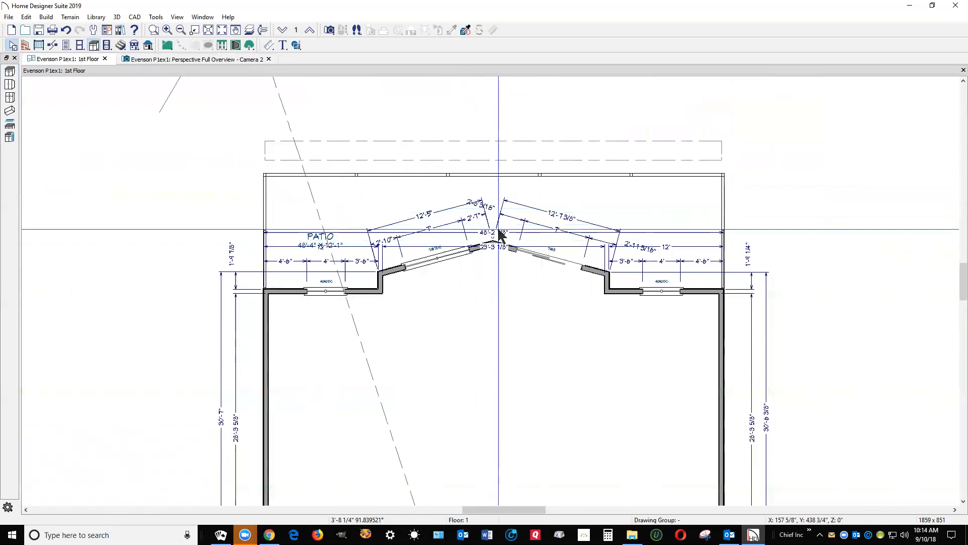
- Stretch the soffit up to the balcony deck, about 19 3/8 inches high, and lengthen it toward the balcony's overhanging end
{"action": "key", "text": "ctrl+Tab"}
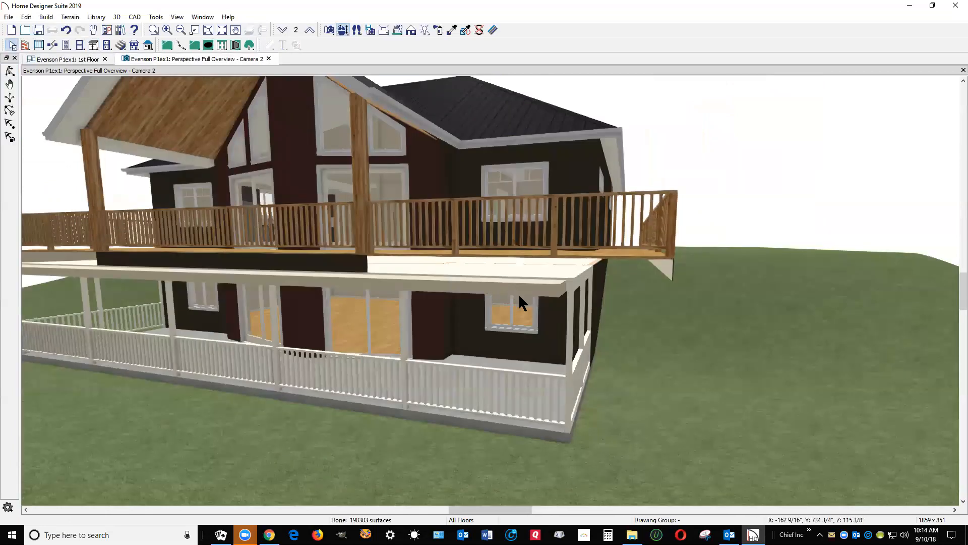
{"action": "left_click", "coordinate": [521, 288]}
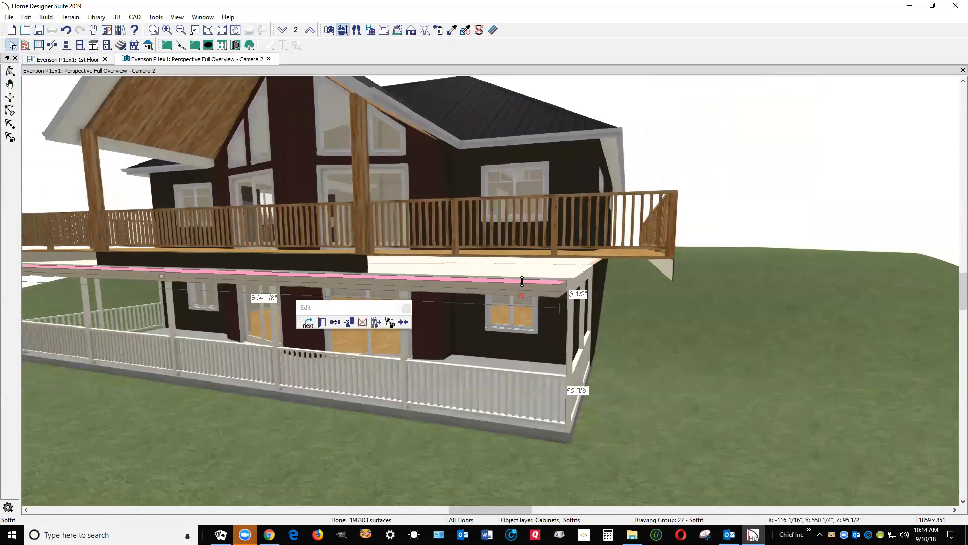
{"action": "left_click_drag", "start_coordinate": [522, 281], "coordinate": [525, 257]}
{"action": "left_click_drag", "start_coordinate": [523, 293], "coordinate": [663, 289]}
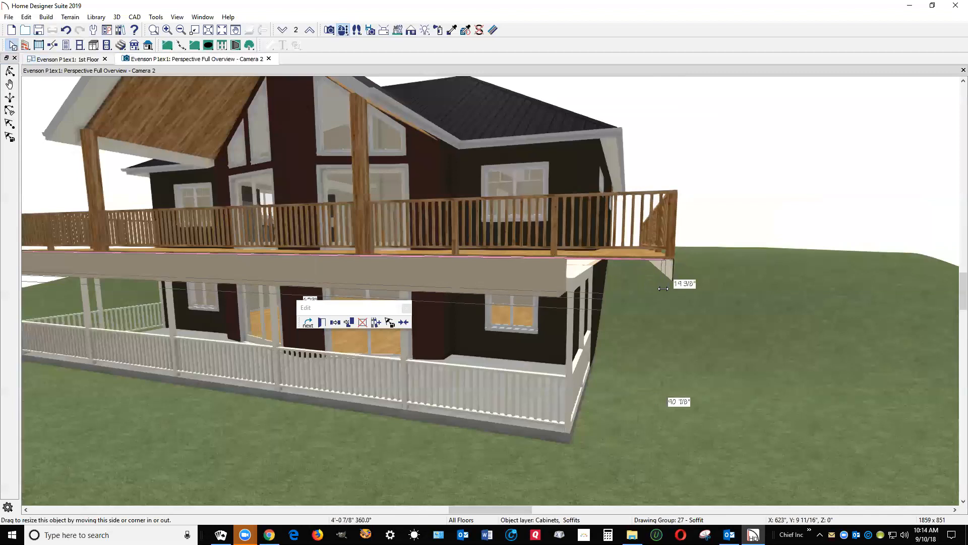
{"action": "key", "text": "Escape"}
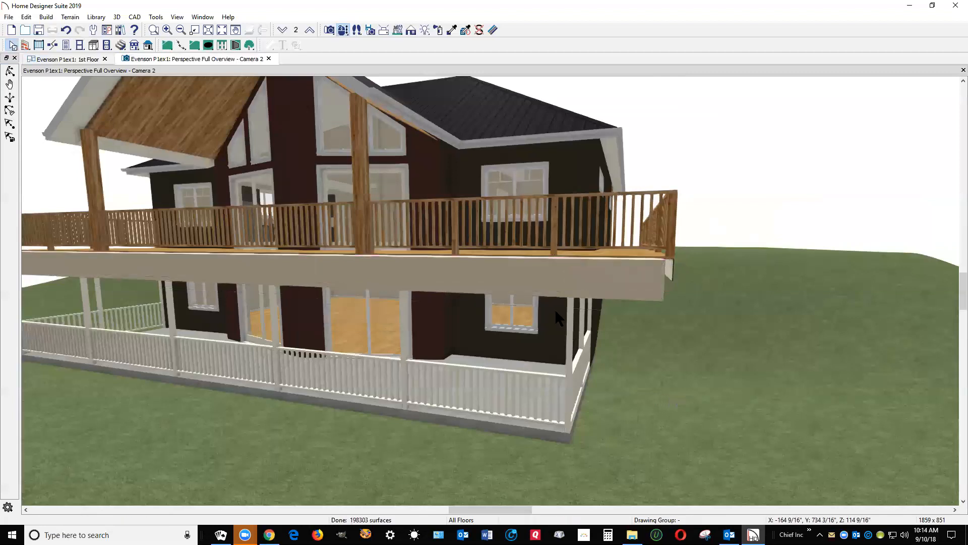
- Move the lengthened soffit back over the patio's rear railing in the 1st floor plan
{"action": "key", "text": "ctrl+Tab"}
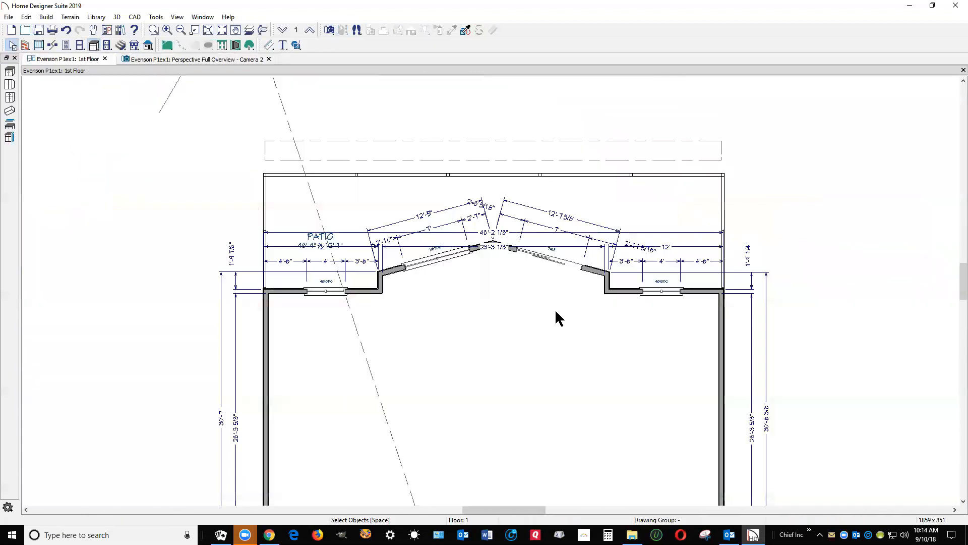
{"action": "left_click", "coordinate": [555, 155]}
{"action": "left_click_drag", "start_coordinate": [476, 148], "coordinate": [476, 183]}
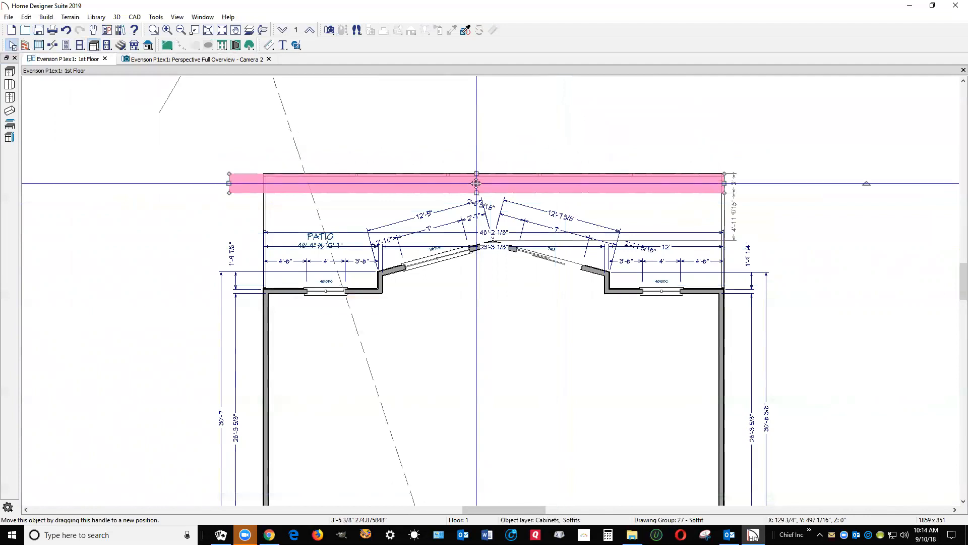
- Paint the soffit below the rear balcony with the Terra Bronze material in the perspective overview
{"action": "key", "text": "ctrl+Tab"}
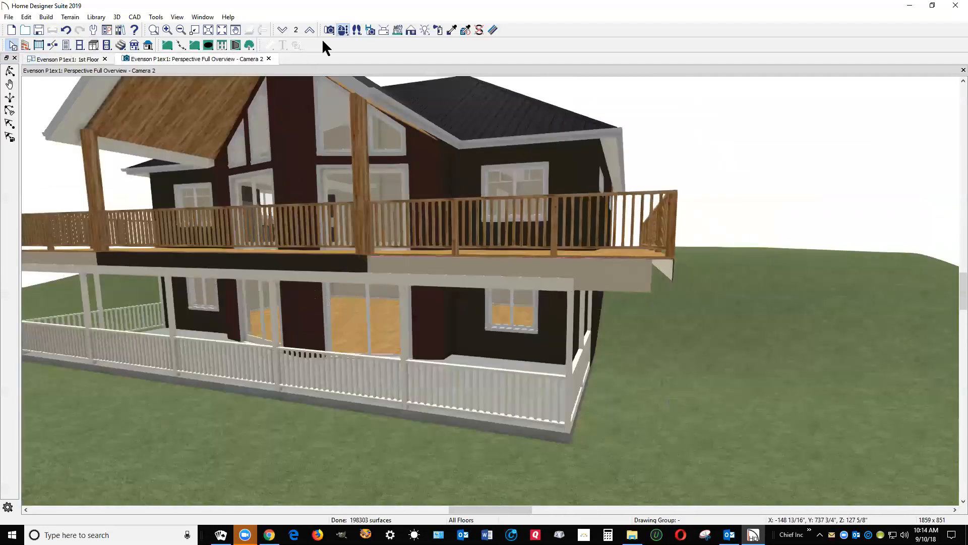
{"action": "left_click", "coordinate": [451, 31]}
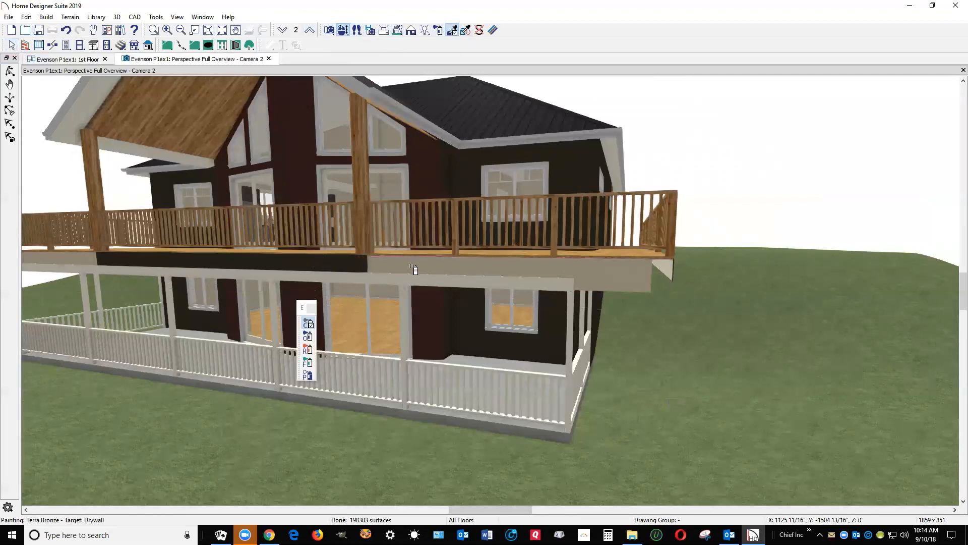
{"action": "left_click", "coordinate": [568, 273]}
{"action": "left_click", "coordinate": [638, 272]}
{"action": "key", "text": "Escape"}
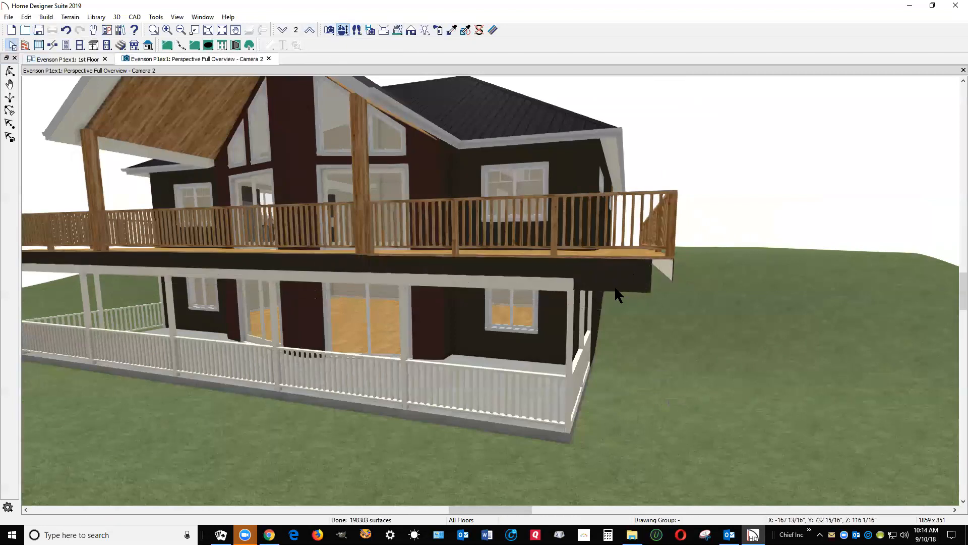
- Raise the soffit's underside to a height of about 11 13/16 inches and lengthen it to the balcony's end, about 634 inches overall
{"action": "left_click", "coordinate": [614, 290]}
{"action": "left_click_drag", "start_coordinate": [614, 281], "coordinate": [673, 273]}
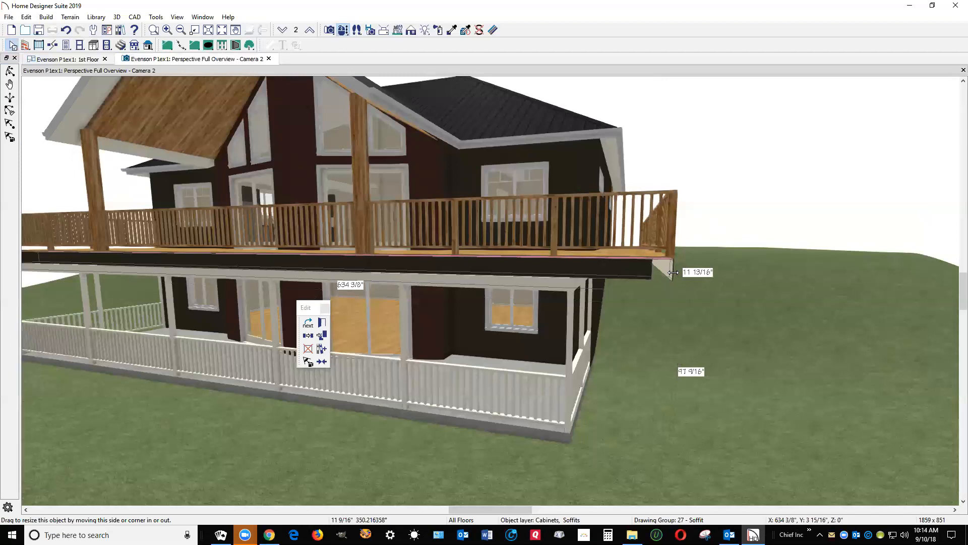
{"action": "scroll", "coordinate": [745, 226], "scroll_direction": "down", "scroll_amount": 5}
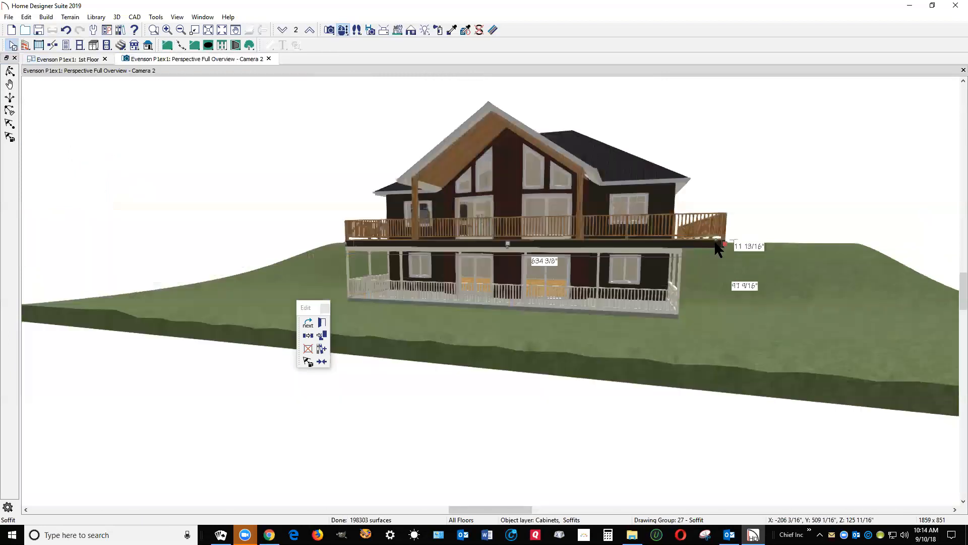
{"action": "scroll", "coordinate": [337, 247], "scroll_direction": "up", "scroll_amount": 2}
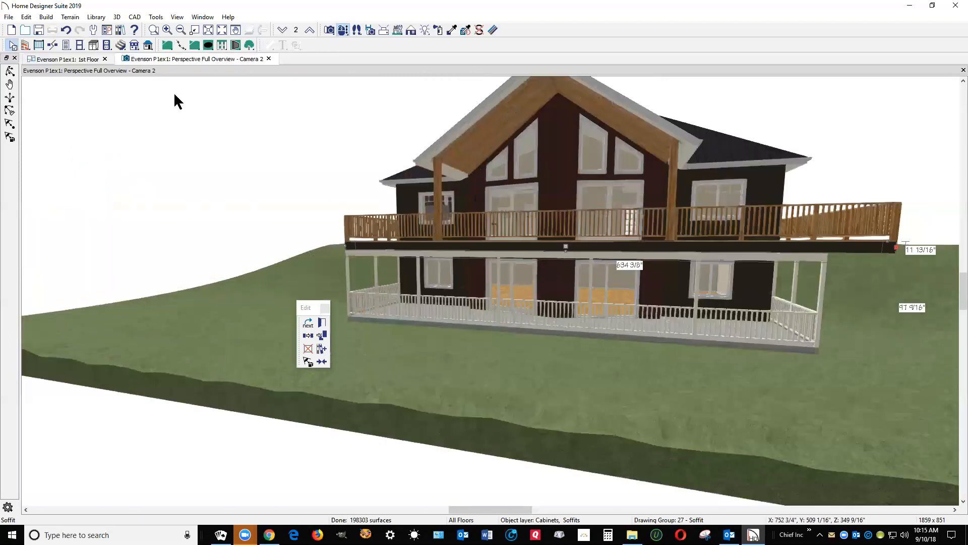
- Examine the bronze fascia, rear balconies and lower patio from both sides and from above in the perspective overview
{"action": "left_click", "coordinate": [10, 71]}
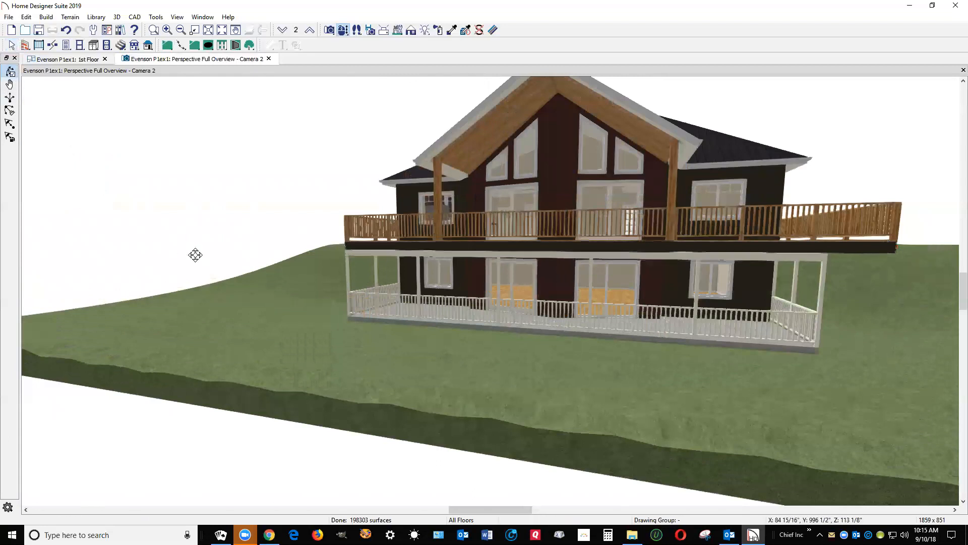
{"action": "left_click_drag", "start_coordinate": [206, 250], "coordinate": [307, 259]}
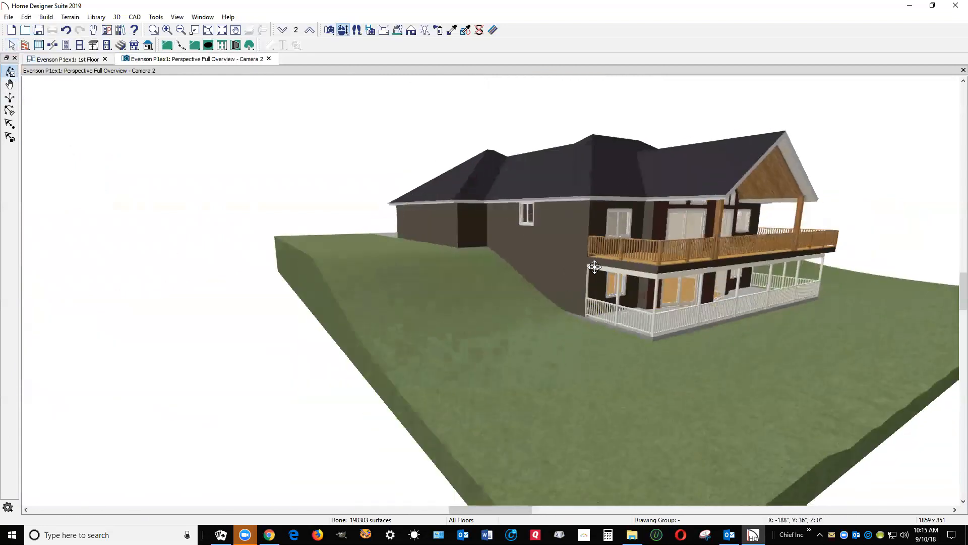
{"action": "left_click_drag", "start_coordinate": [688, 269], "coordinate": [579, 274]}
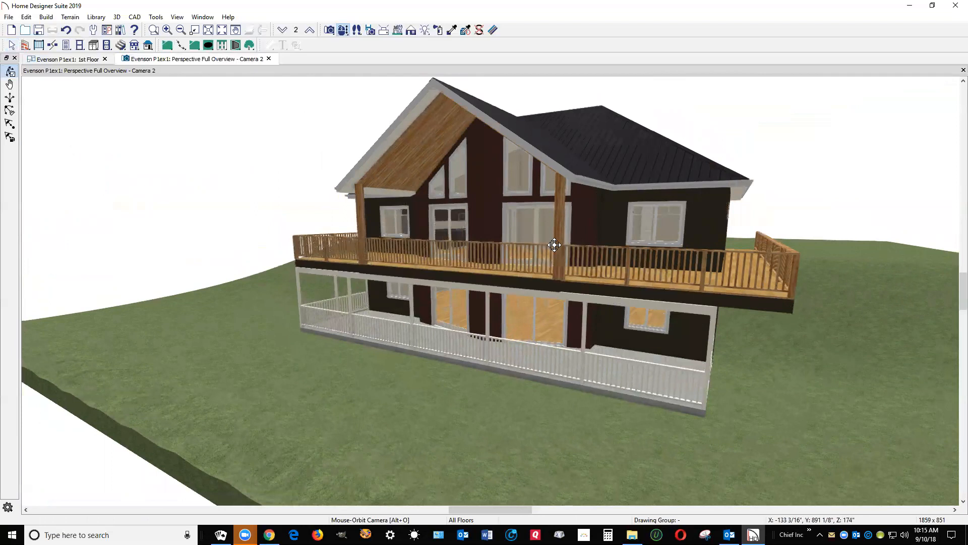
{"action": "left_click_drag", "start_coordinate": [521, 210], "coordinate": [499, 208]}
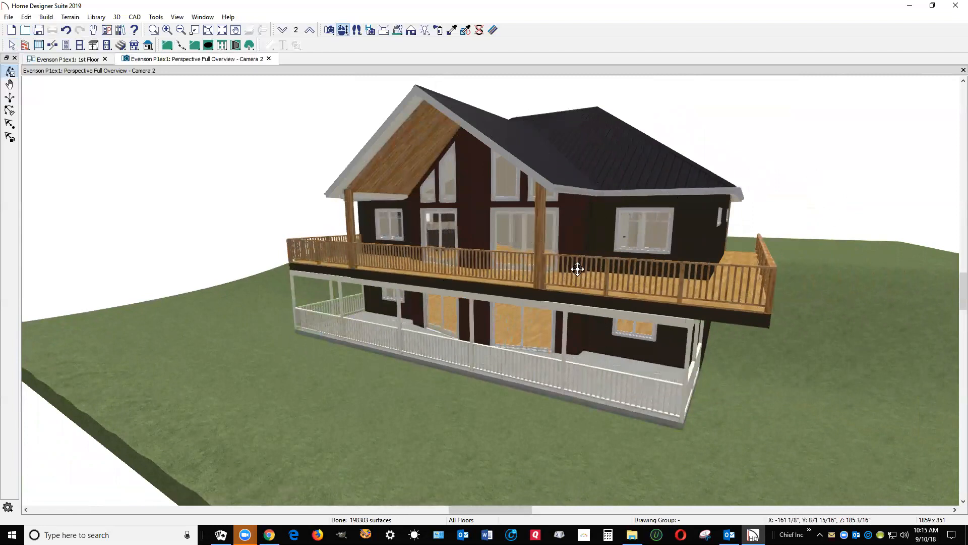
{"action": "left_click_drag", "start_coordinate": [616, 259], "coordinate": [586, 249]}
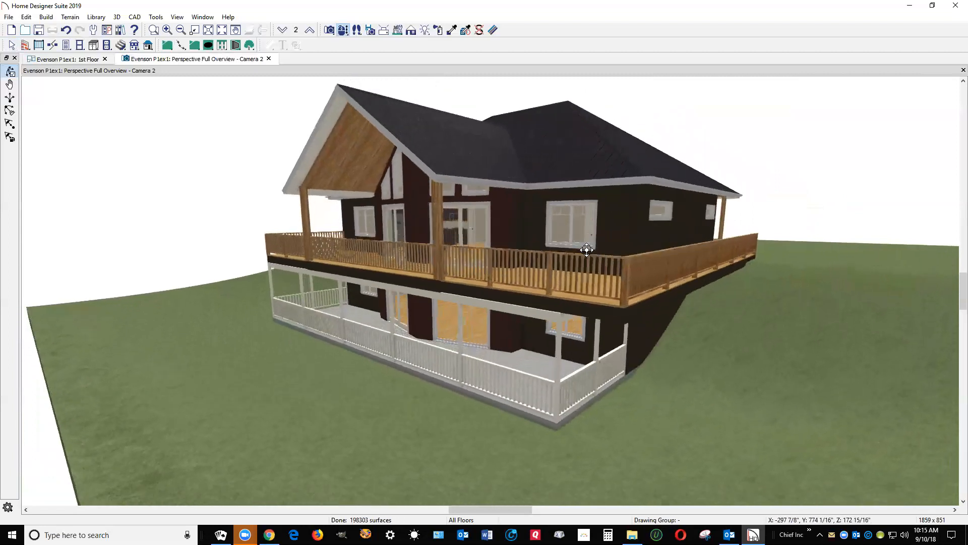
{"action": "scroll", "coordinate": [559, 219], "scroll_direction": "up", "scroll_amount": 3}
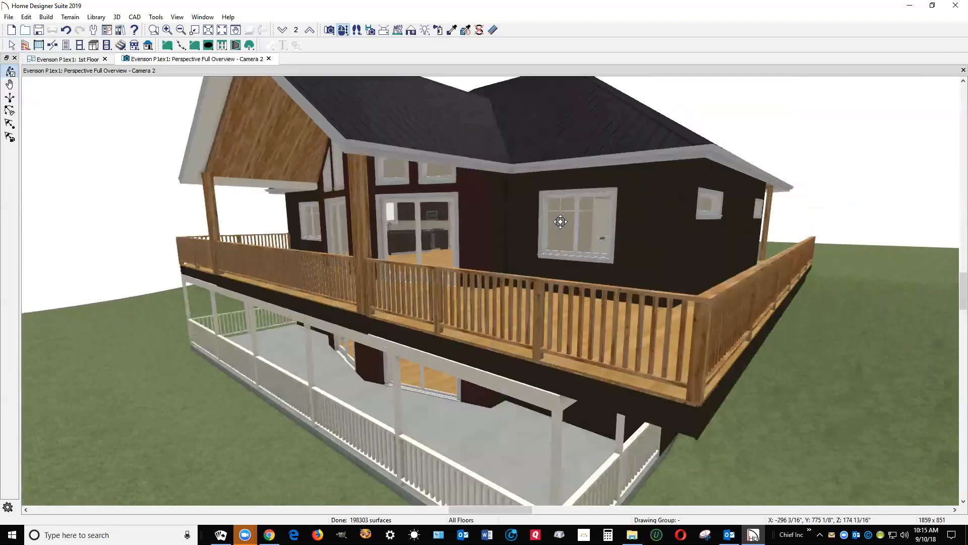
{"action": "scroll", "coordinate": [560, 221], "scroll_direction": "down", "scroll_amount": 3}
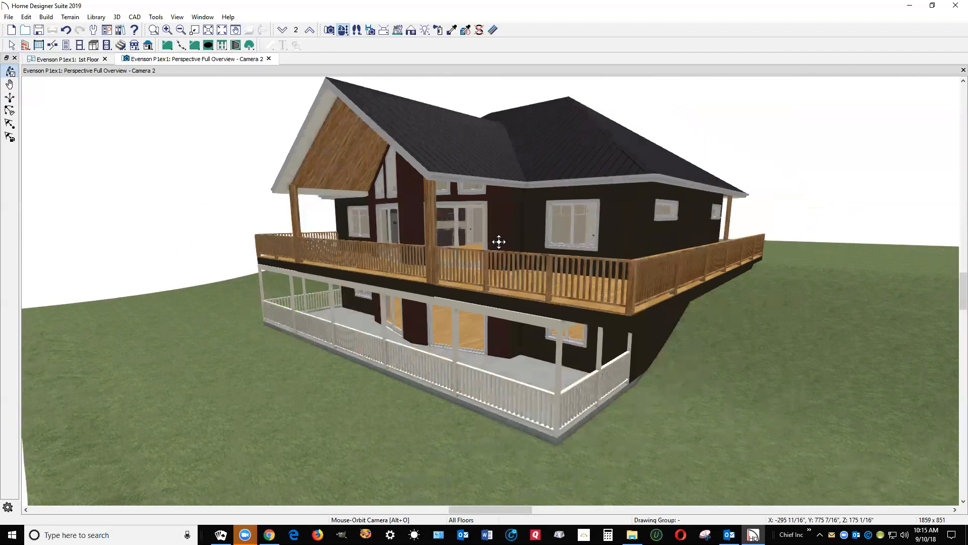
{"action": "left_click_drag", "start_coordinate": [498, 246], "coordinate": [576, 235]}
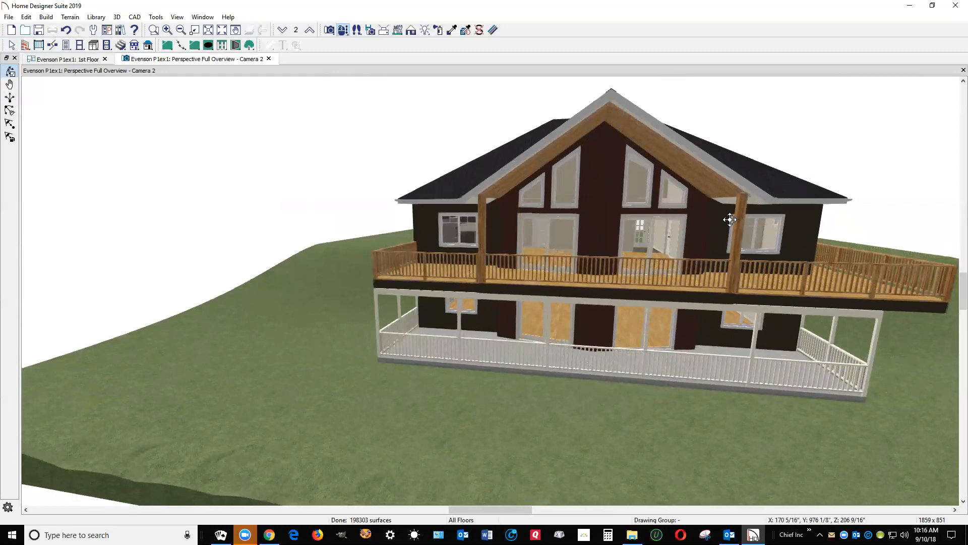
{"action": "left_click_drag", "start_coordinate": [730, 219], "coordinate": [677, 219]}
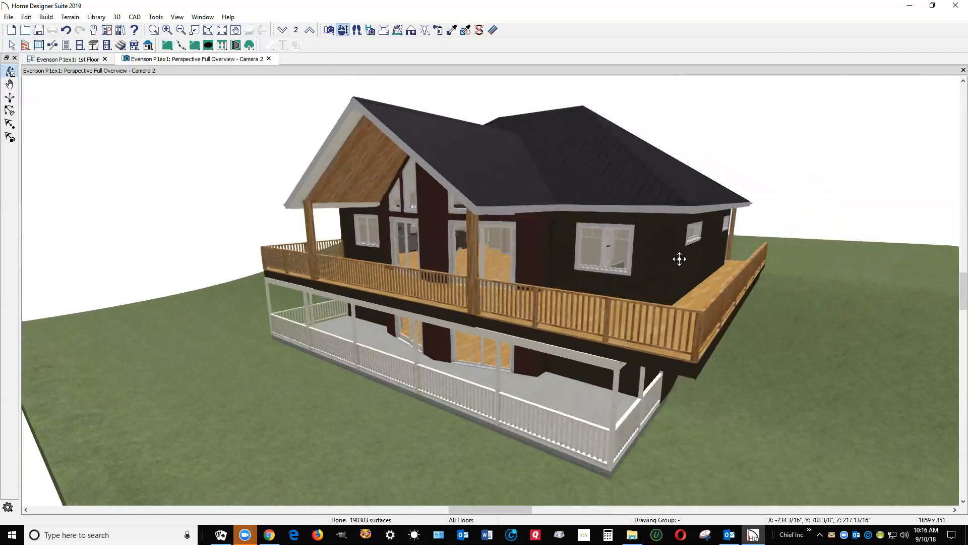
{"action": "mouse_move", "coordinate": [607, 372]}
{"action": "left_mouse_down"}
{"action": "mouse_move", "coordinate": [590, 352]}
{"action": "mouse_move", "coordinate": [593, 380]}
{"action": "left_mouse_up"}
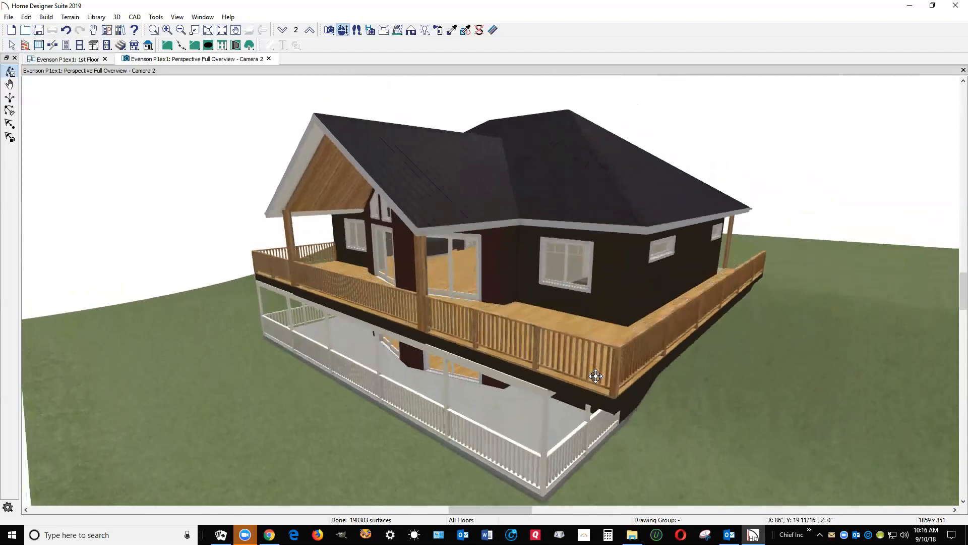